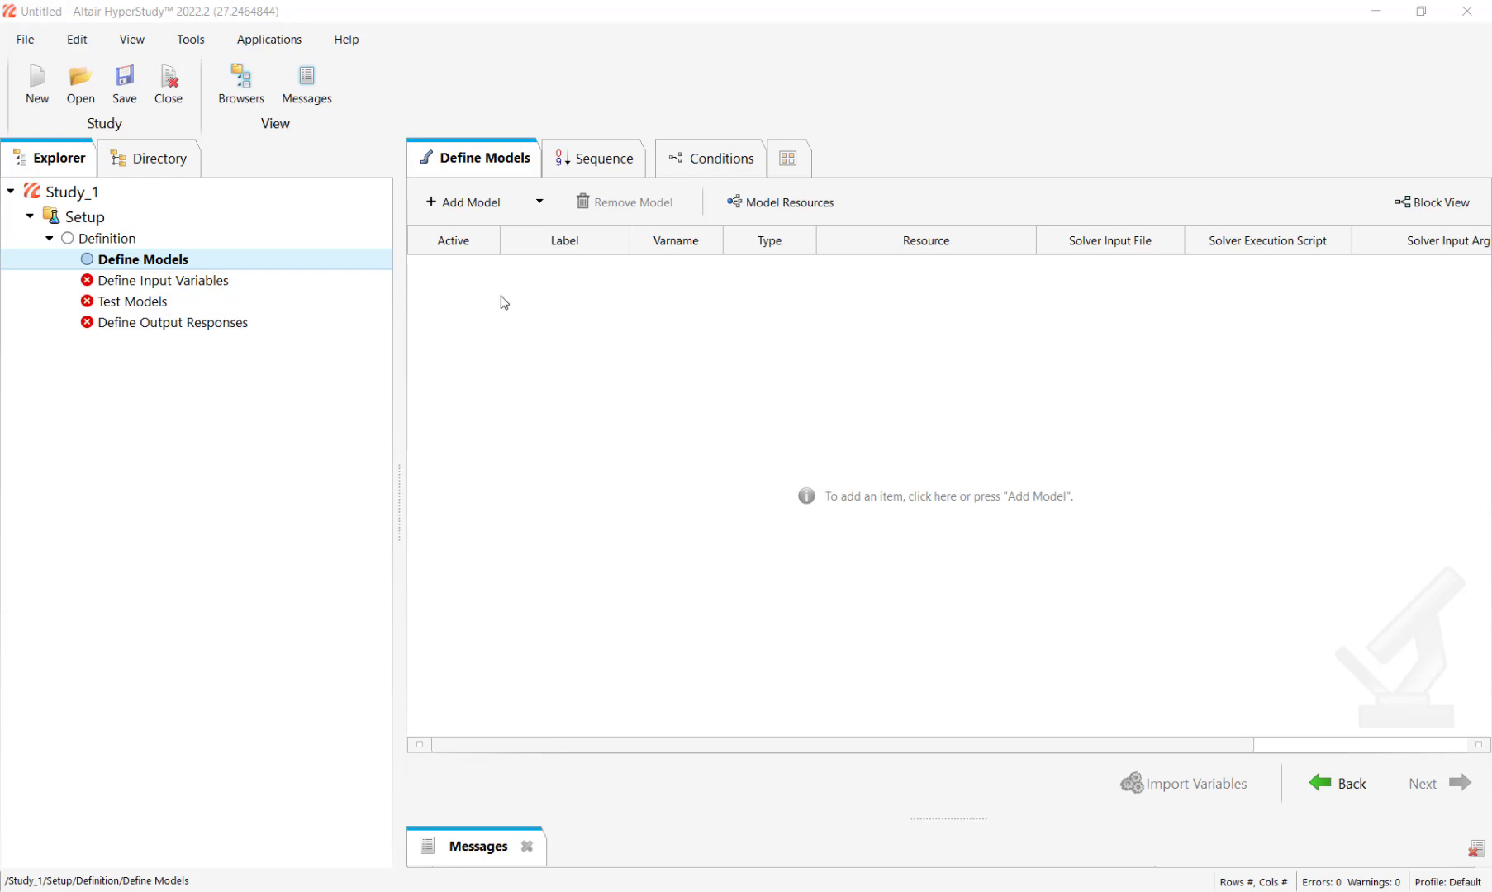
Add a Parameterized File model using the Plate_with_elemental_set2.tpl template as its resource.
{"action": "left_click", "coordinate": [486, 205]}
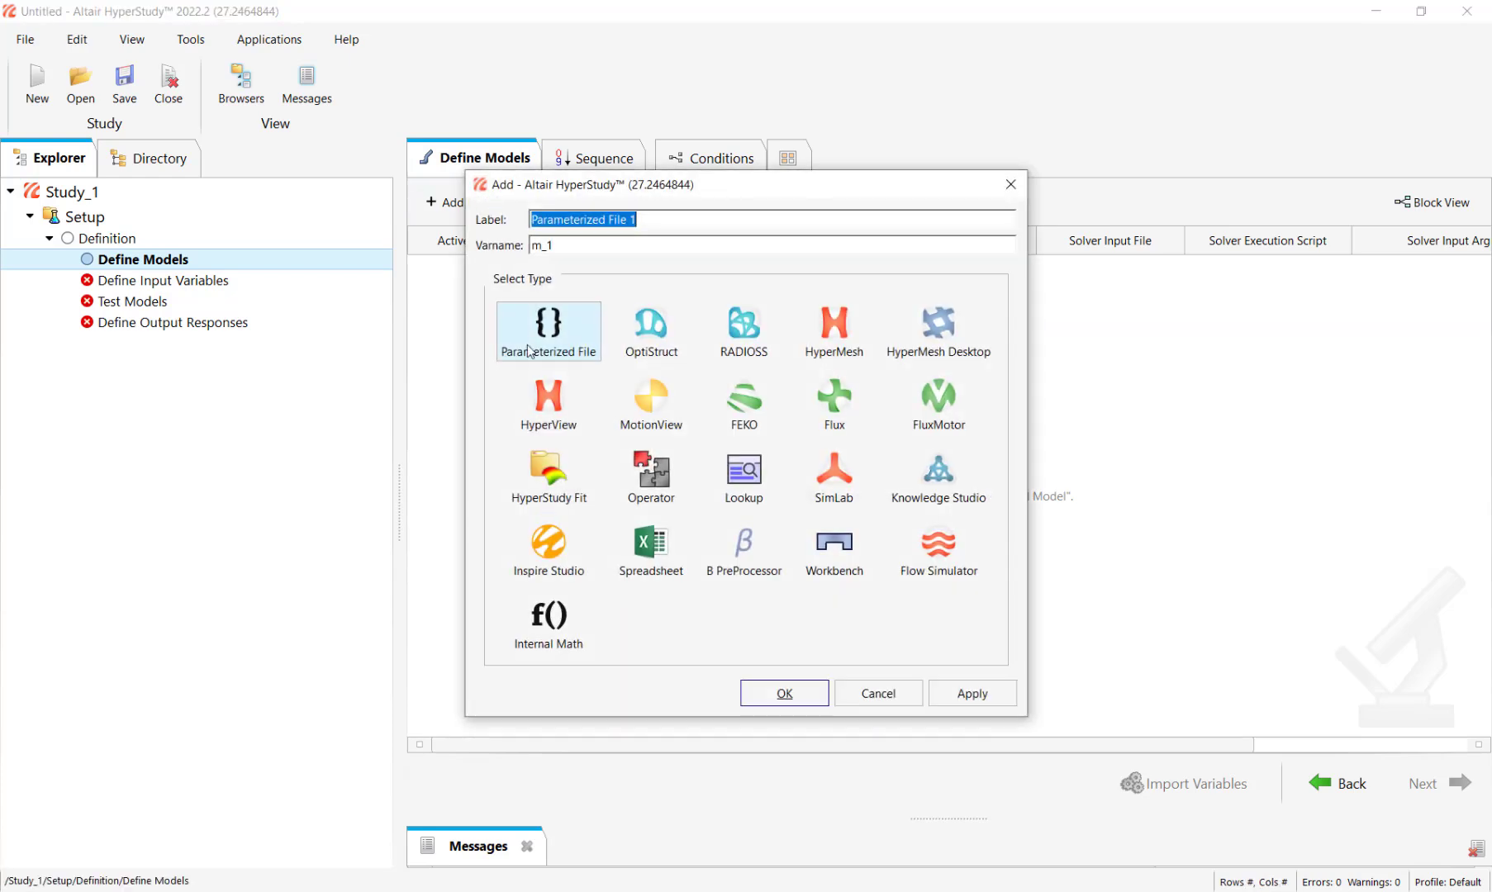
{"action": "left_click", "coordinate": [770, 696]}
{"action": "left_click", "coordinate": [1048, 271]}
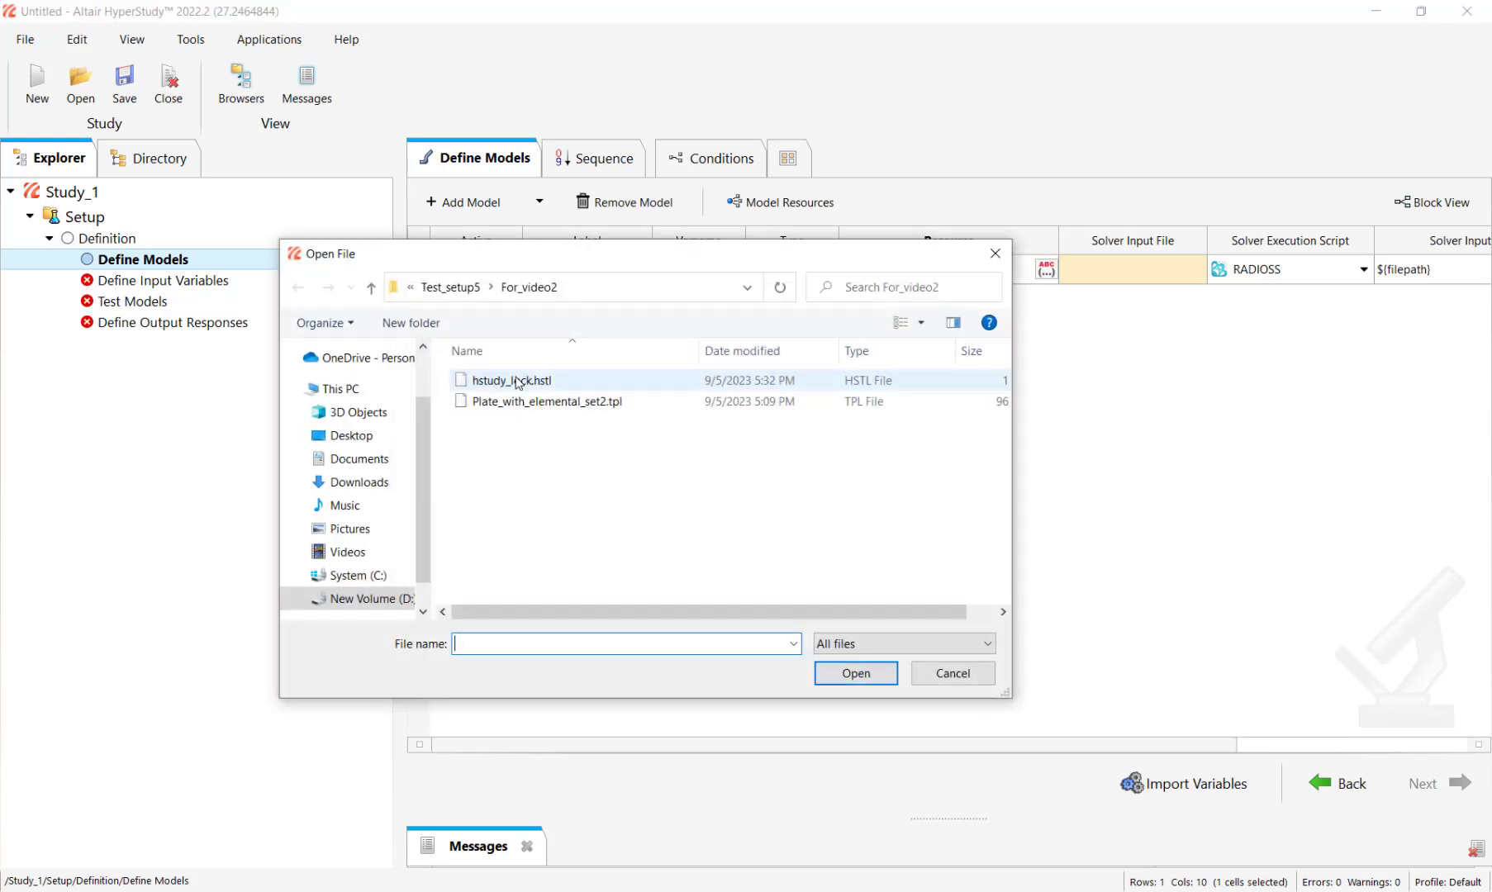
{"action": "left_click", "coordinate": [530, 402]}
{"action": "left_click", "coordinate": [855, 674]}
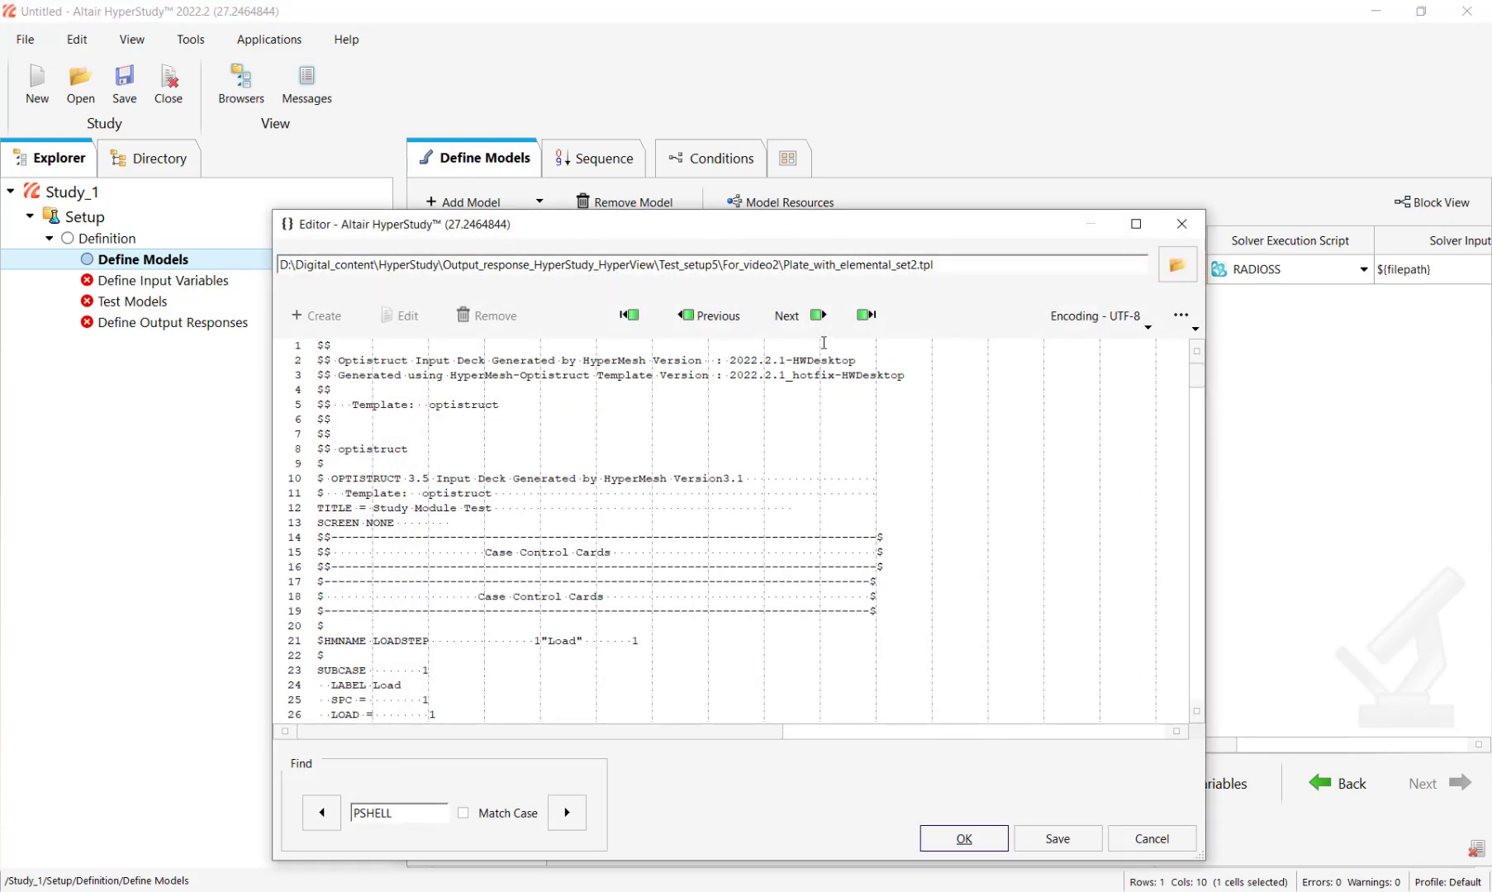
{"action": "left_click", "coordinate": [787, 316]}
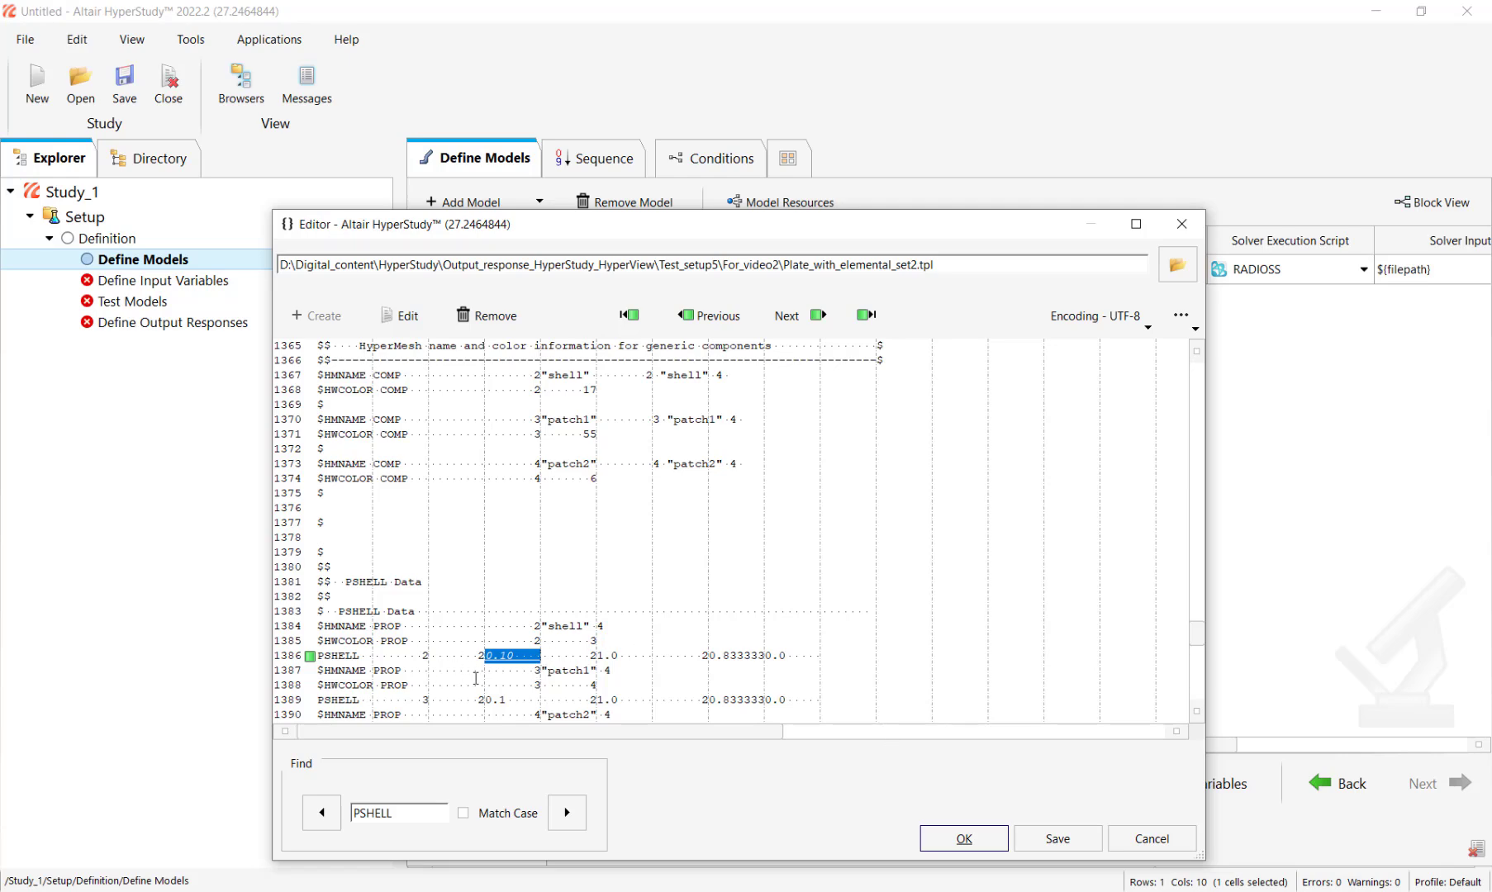
{"action": "left_click", "coordinate": [964, 838]}
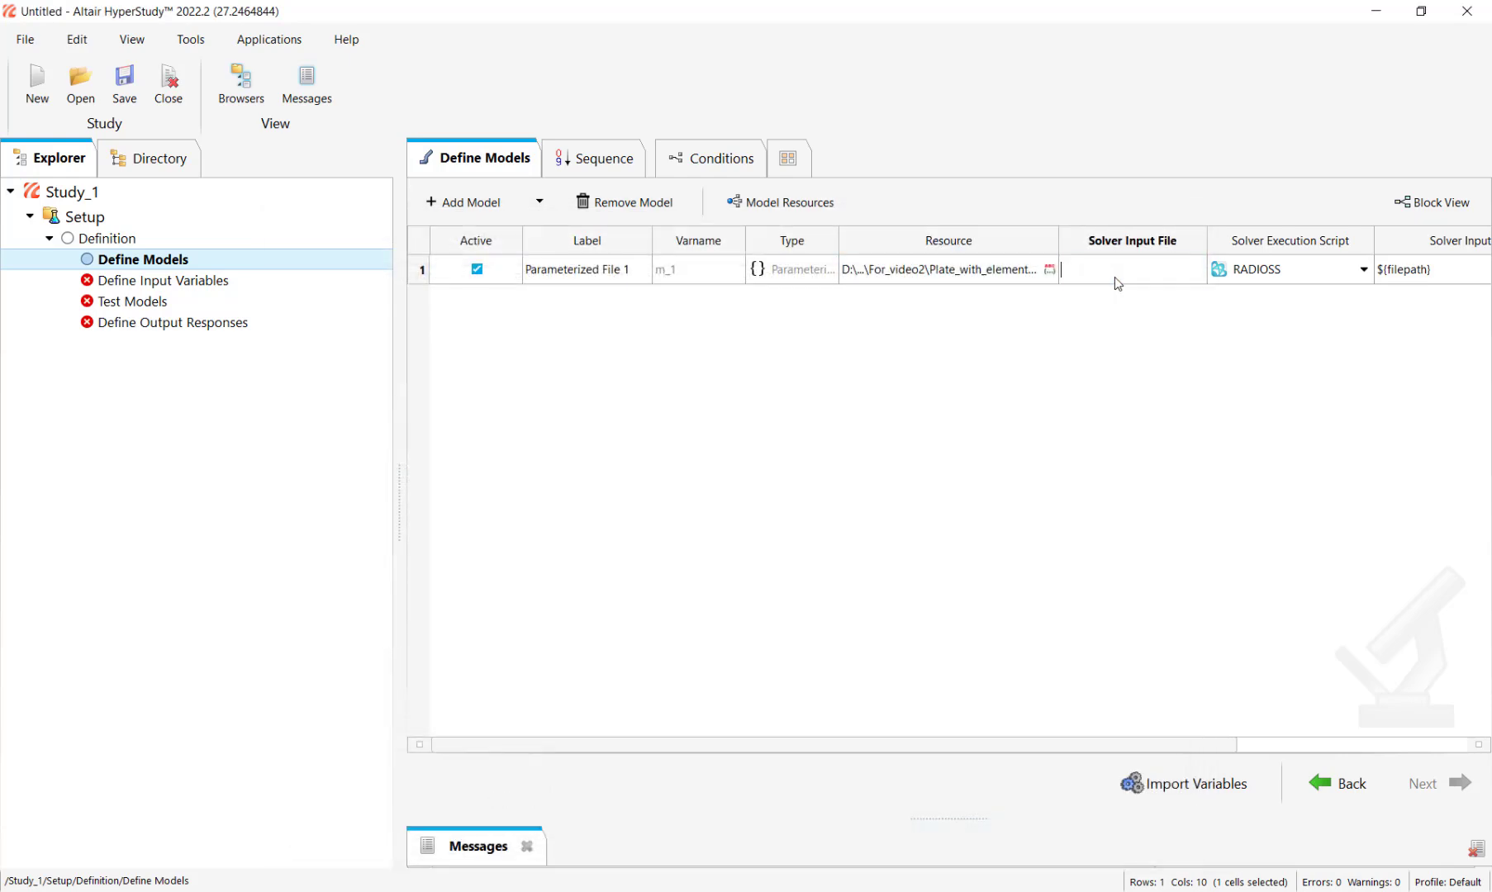
Set the solver input to Plate_with_elemental_set2.fem, run with OptiStruct, and import the variables.
{"action": "type", "text": "plate"}
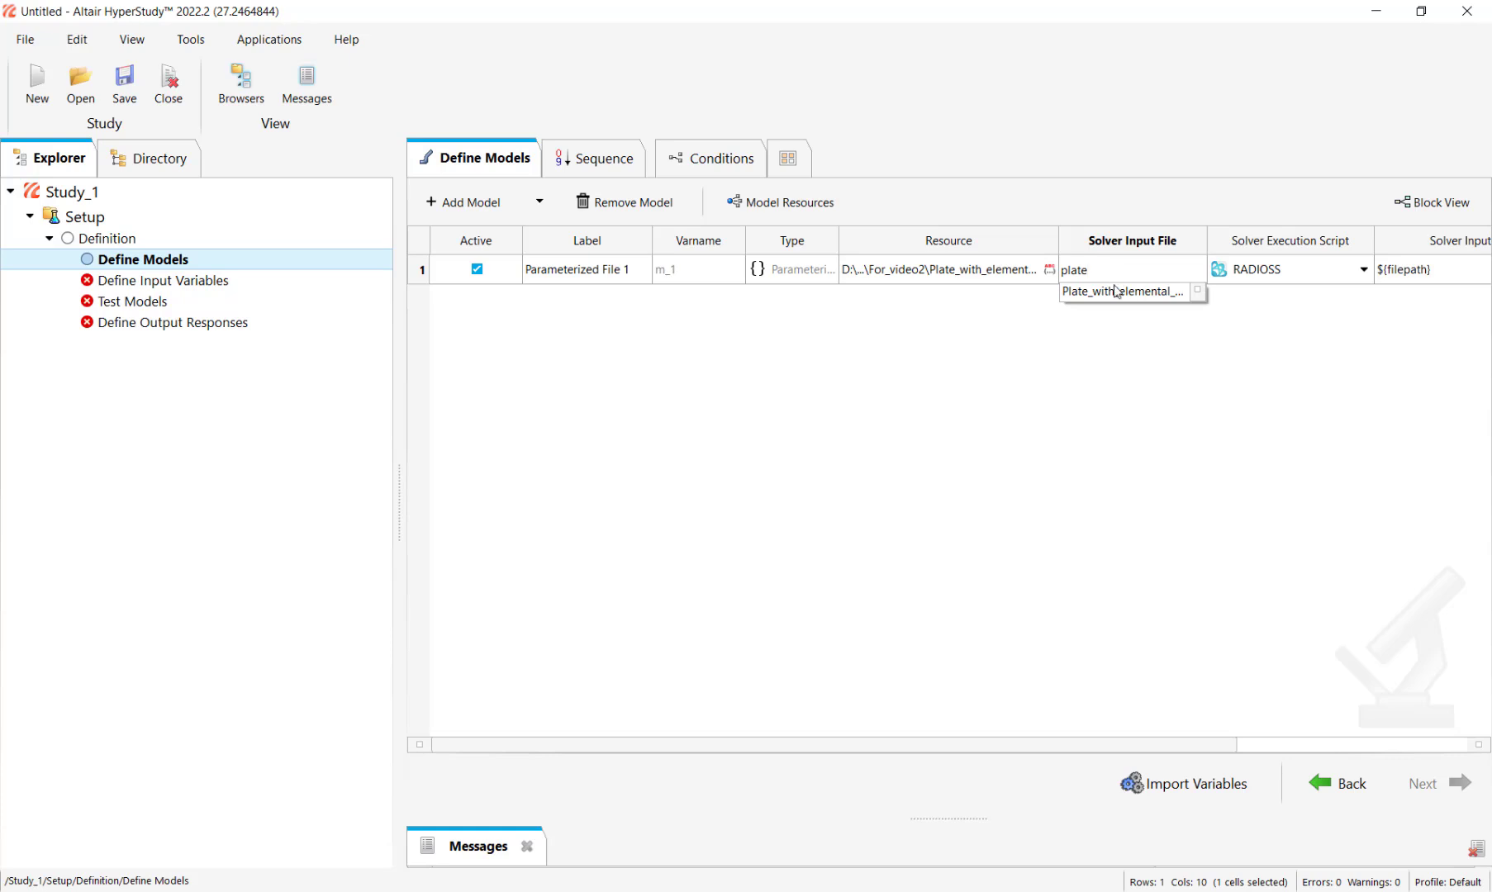
{"action": "left_click", "coordinate": [1118, 290]}
{"action": "key", "text": "BackSpace"}
{"action": "key", "text": "BackSpace"}
{"action": "key", "text": "BackSpace"}
{"action": "type", "text": "fem"}
{"action": "left_click", "coordinate": [1245, 275]}
{"action": "left_click", "coordinate": [1245, 274]}
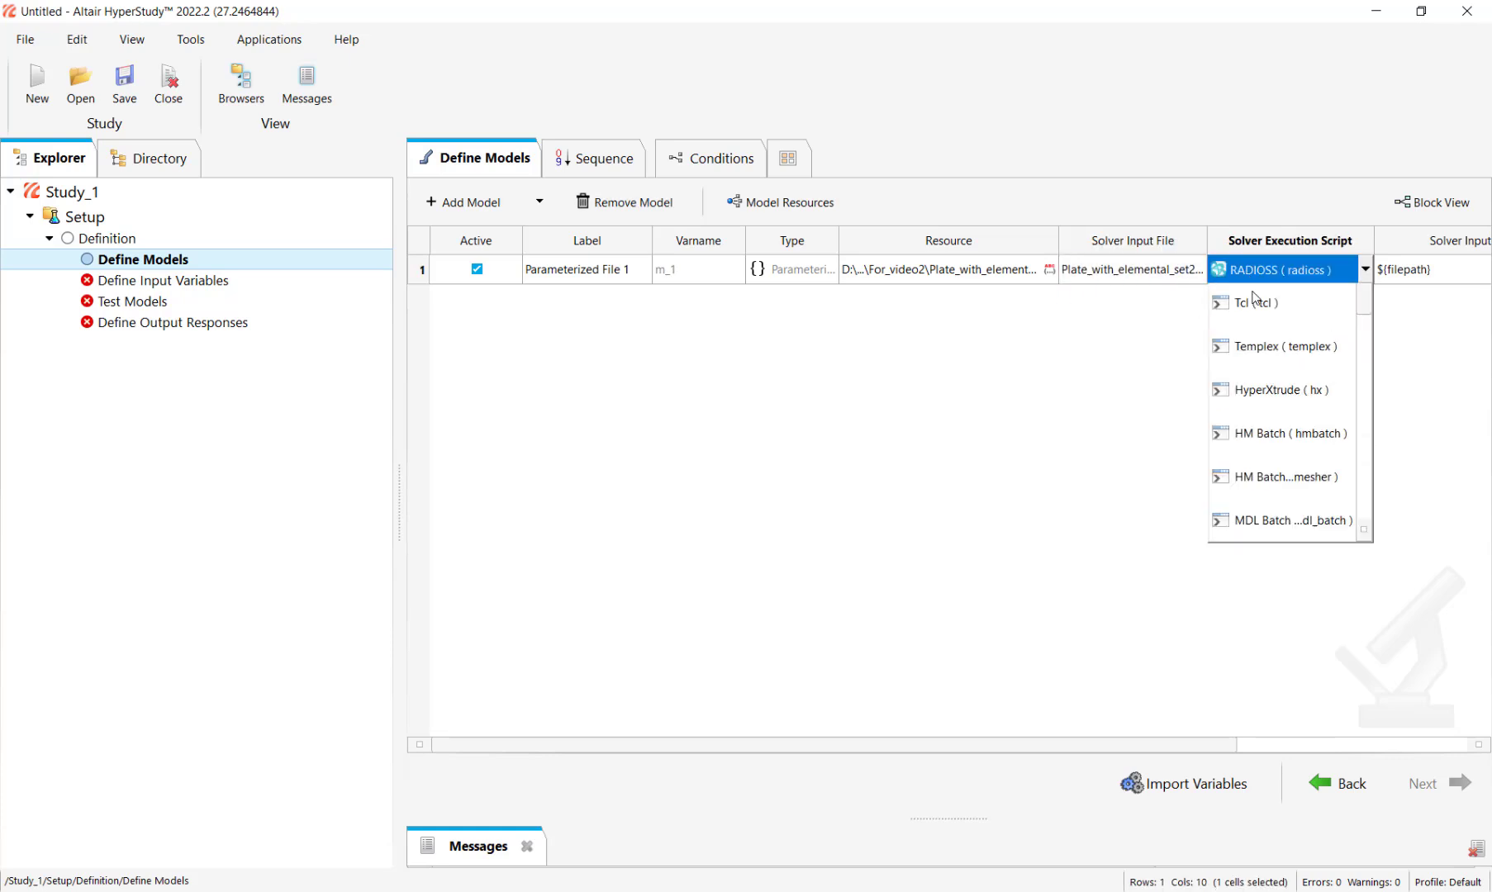
{"action": "left_click", "coordinate": [1258, 342]}
{"action": "left_click", "coordinate": [1195, 779]}
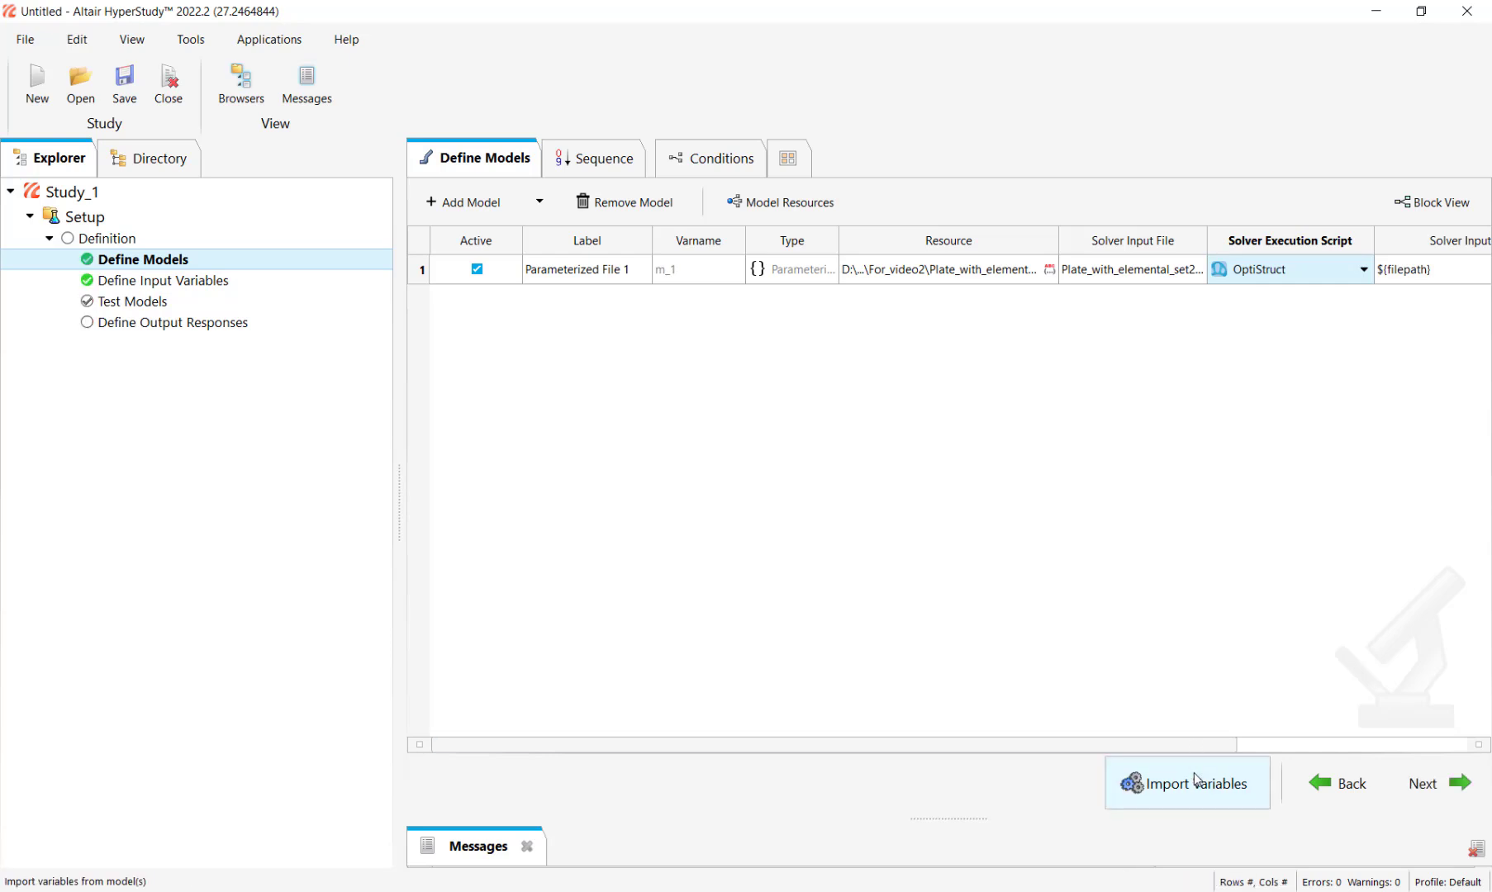
Check the varname_1 bounds (0.09–0.11), then run the model definition test through write, execute and extract.
{"action": "left_click", "coordinate": [366, 282]}
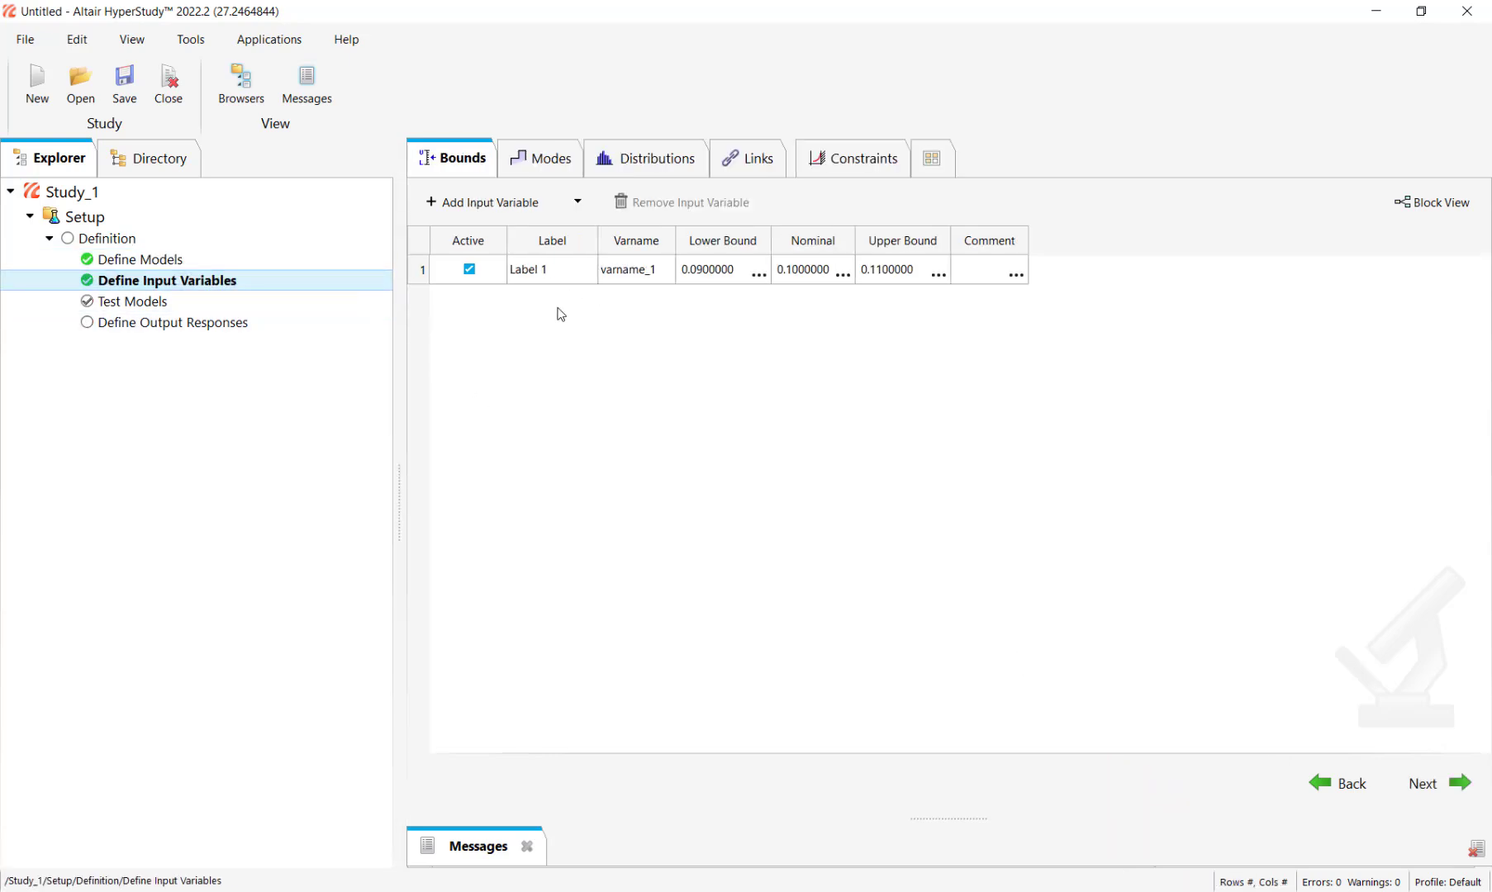
{"action": "left_click", "coordinate": [237, 303]}
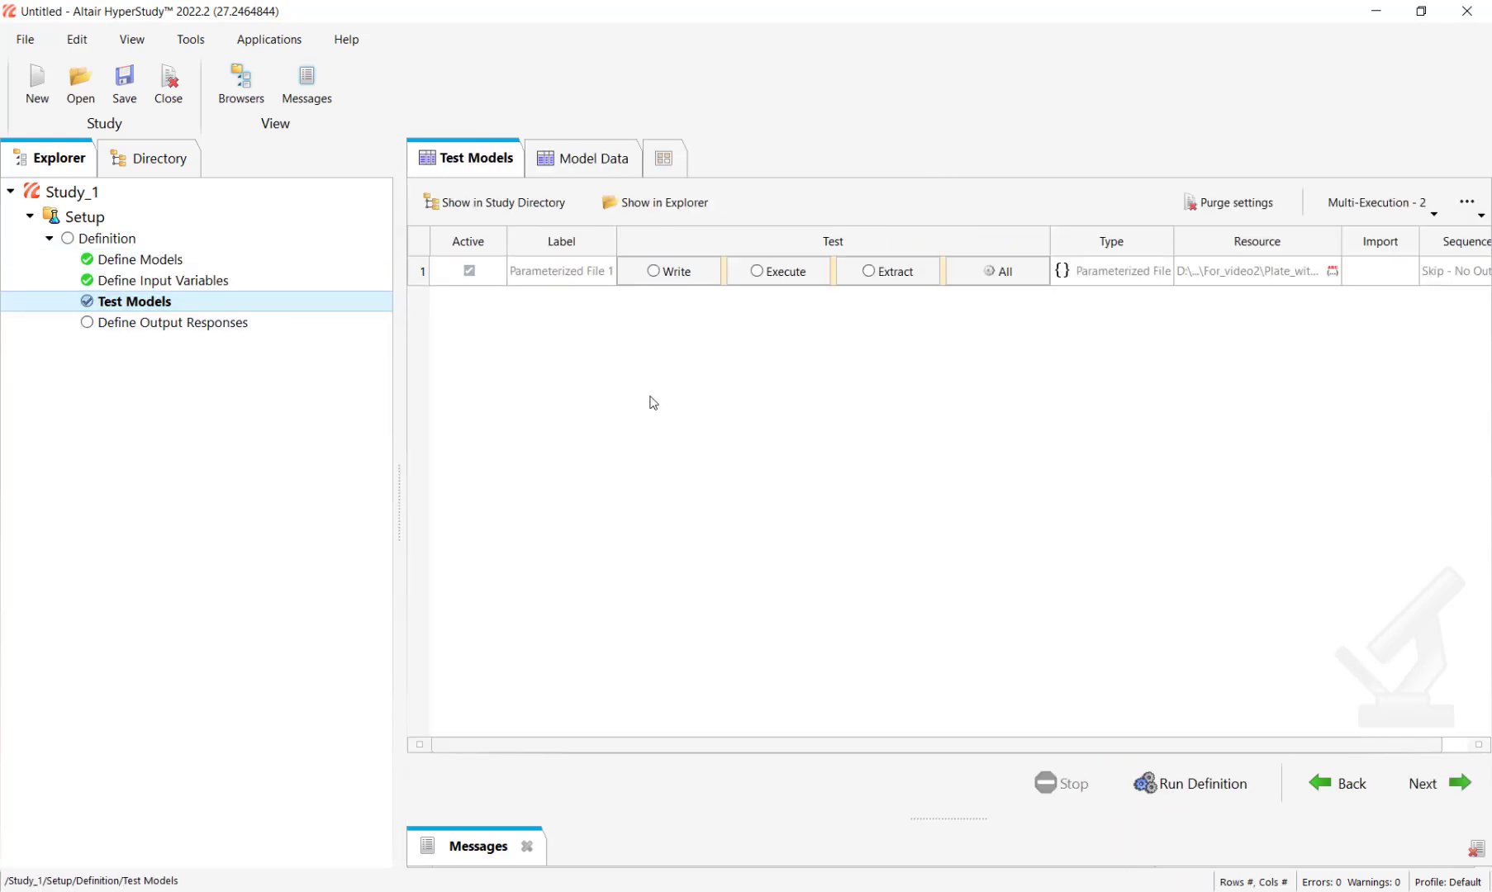
{"action": "left_click", "coordinate": [1172, 786]}
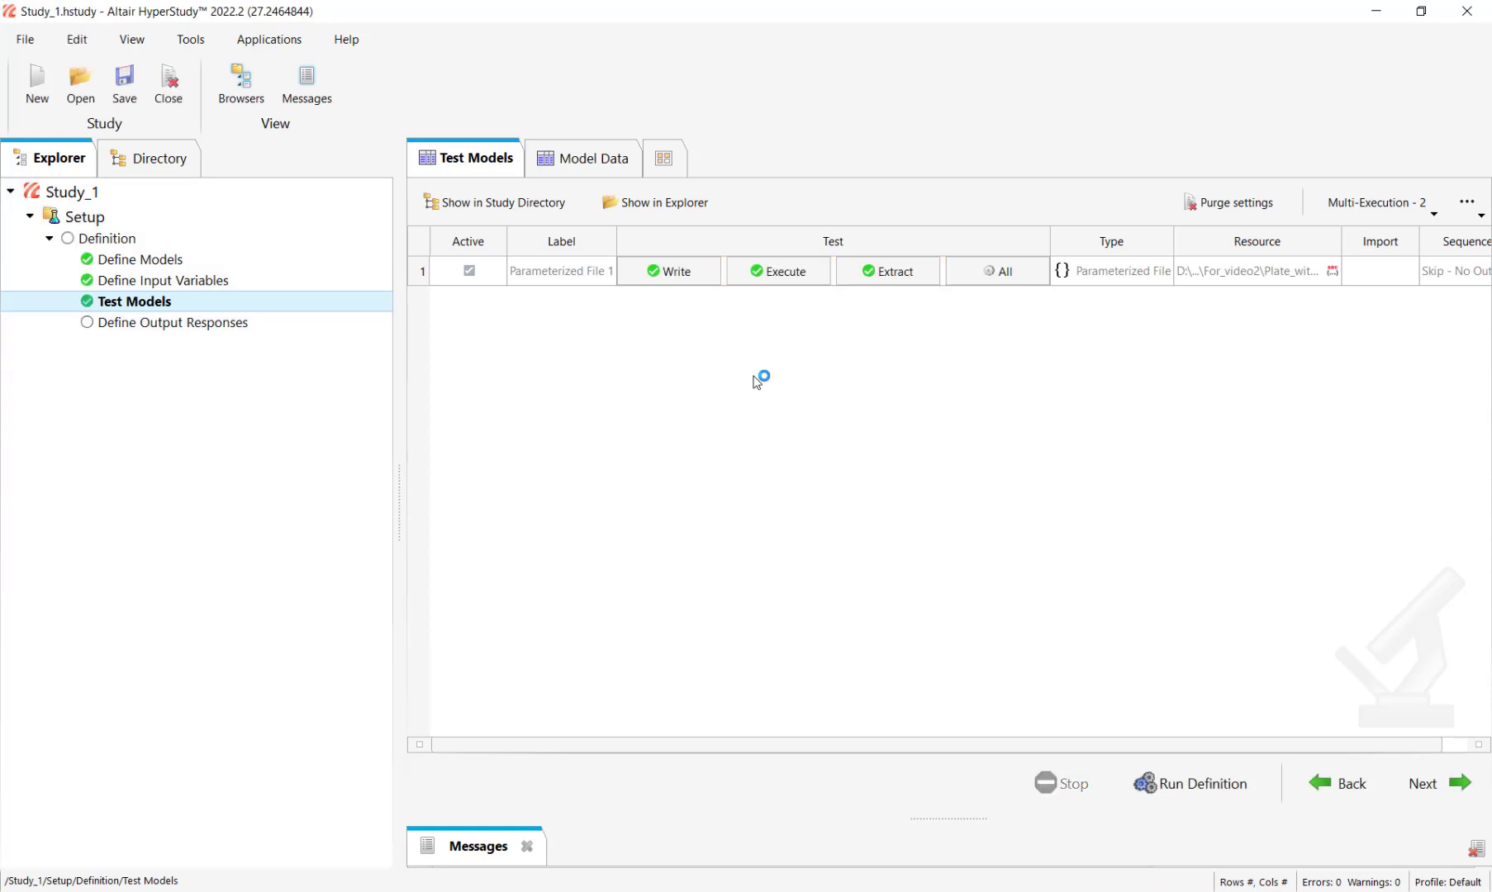
In File Explorer, navigate to approaches > setup_1-def > run__00001 > m_1.
{"action": "left_click", "coordinate": [227, 335]}
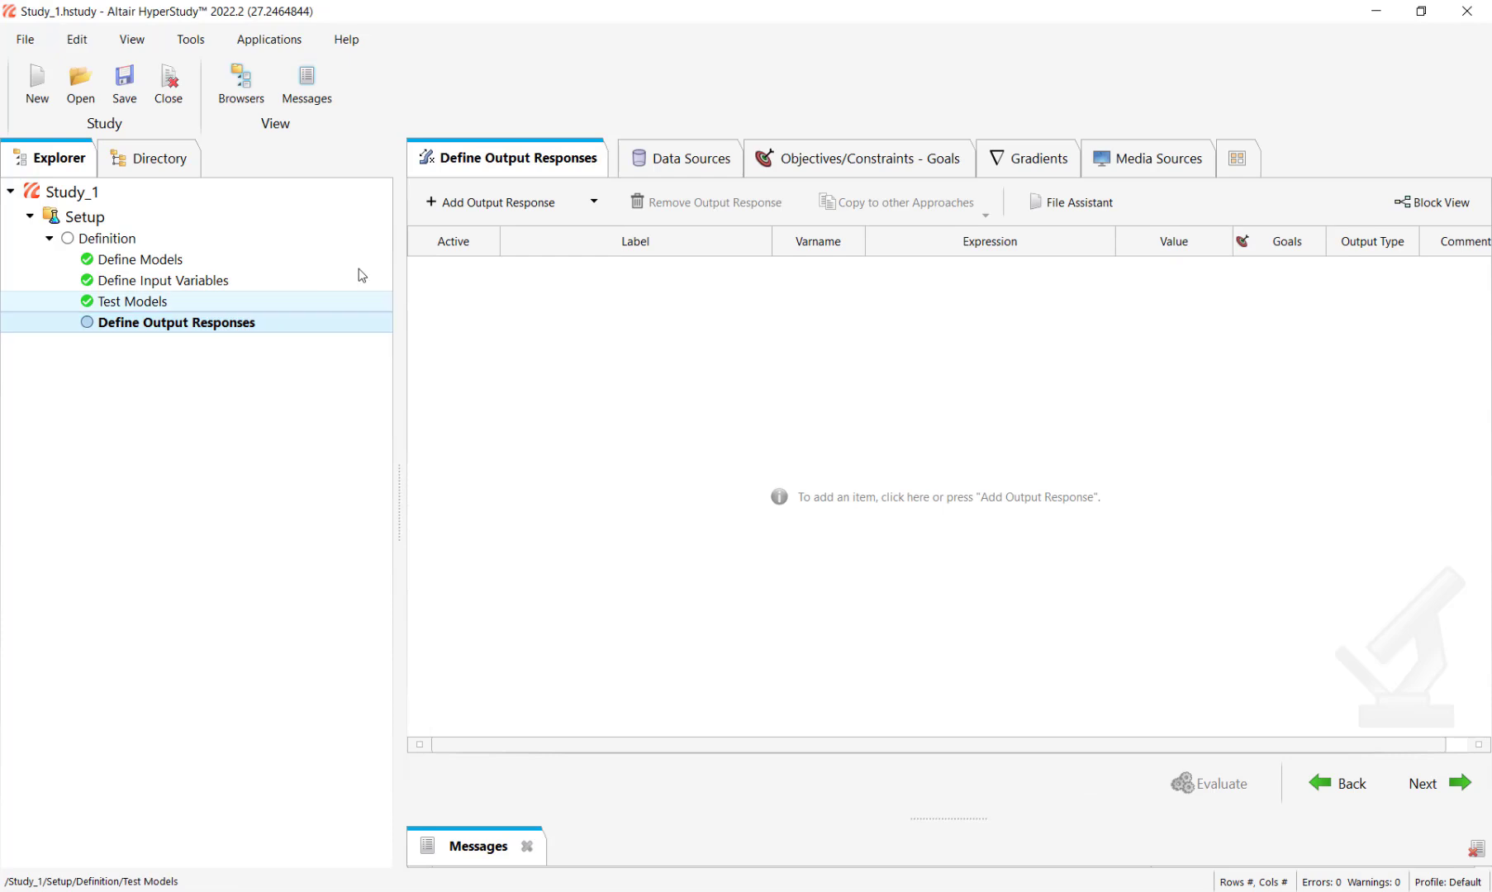
{"action": "left_click", "coordinate": [211, 261]}
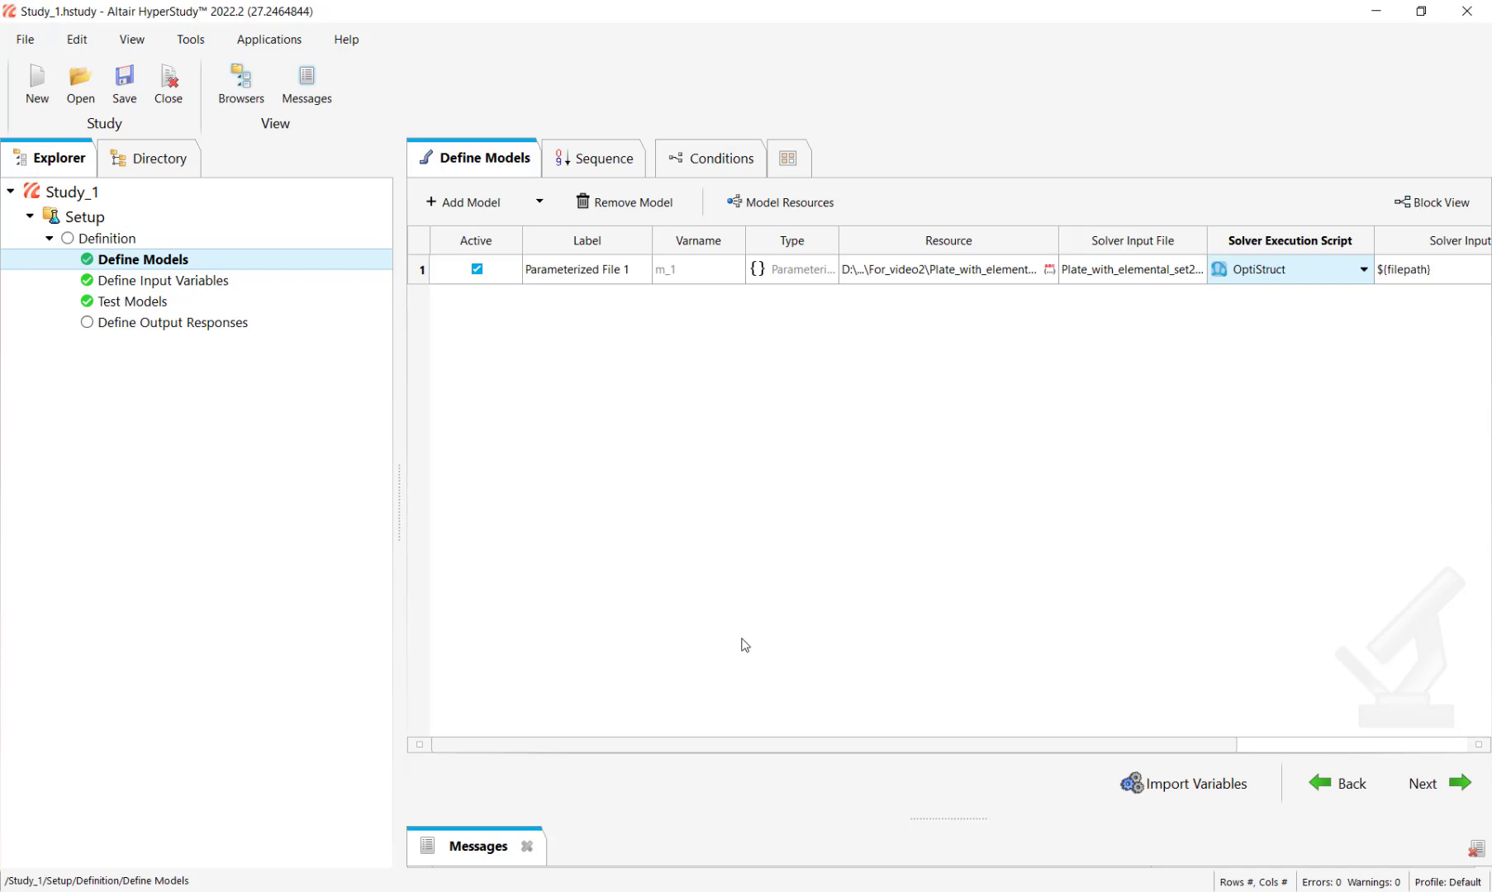
{"action": "key", "text": "alt+Tab"}
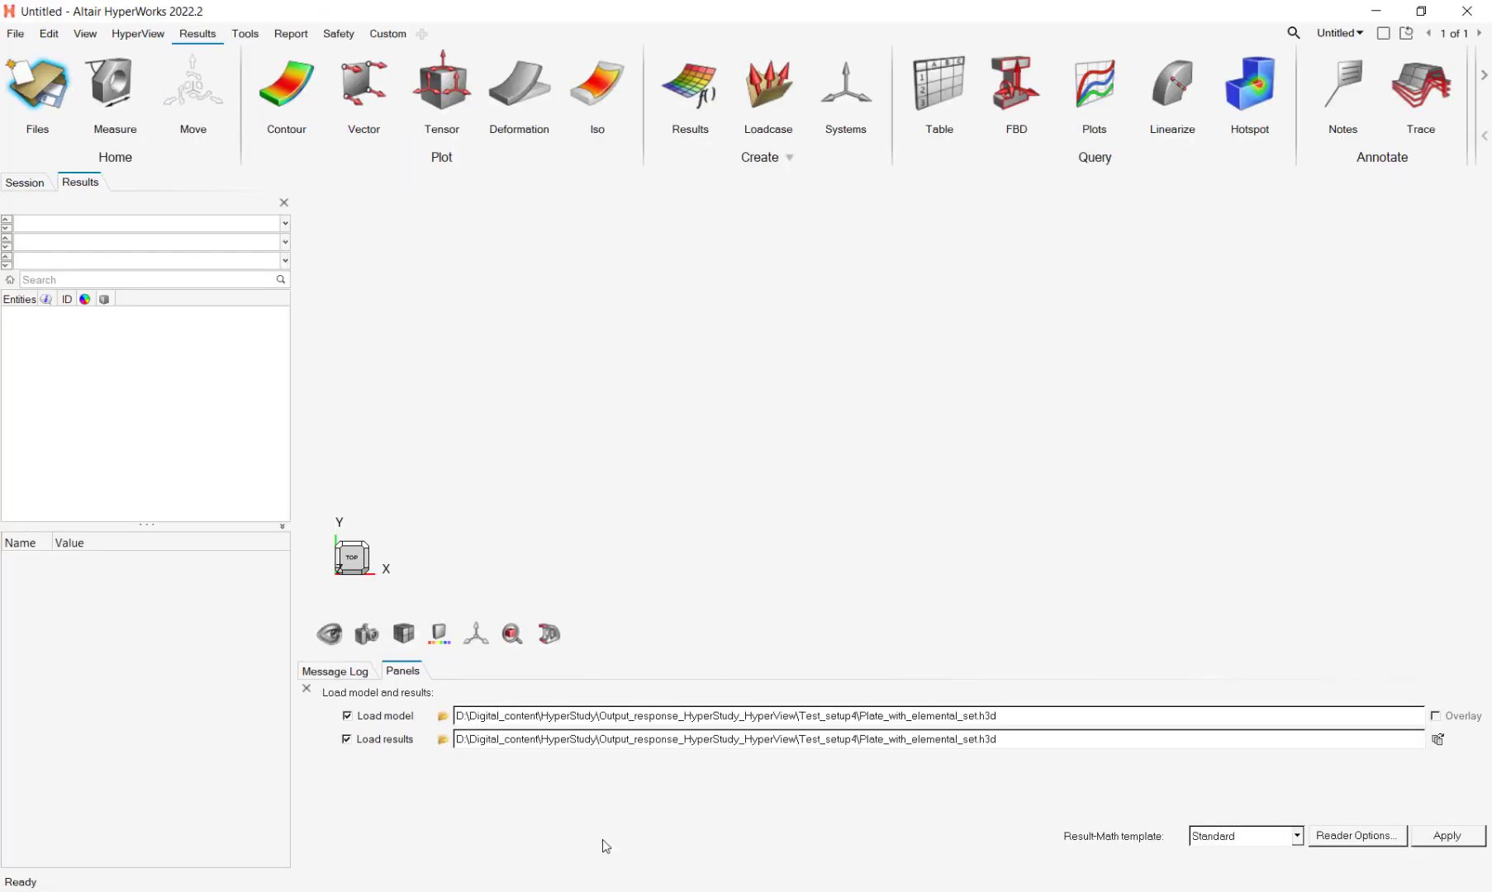
{"action": "key", "text": "alt+Tab"}
{"action": "double_click", "coordinate": [284, 149]}
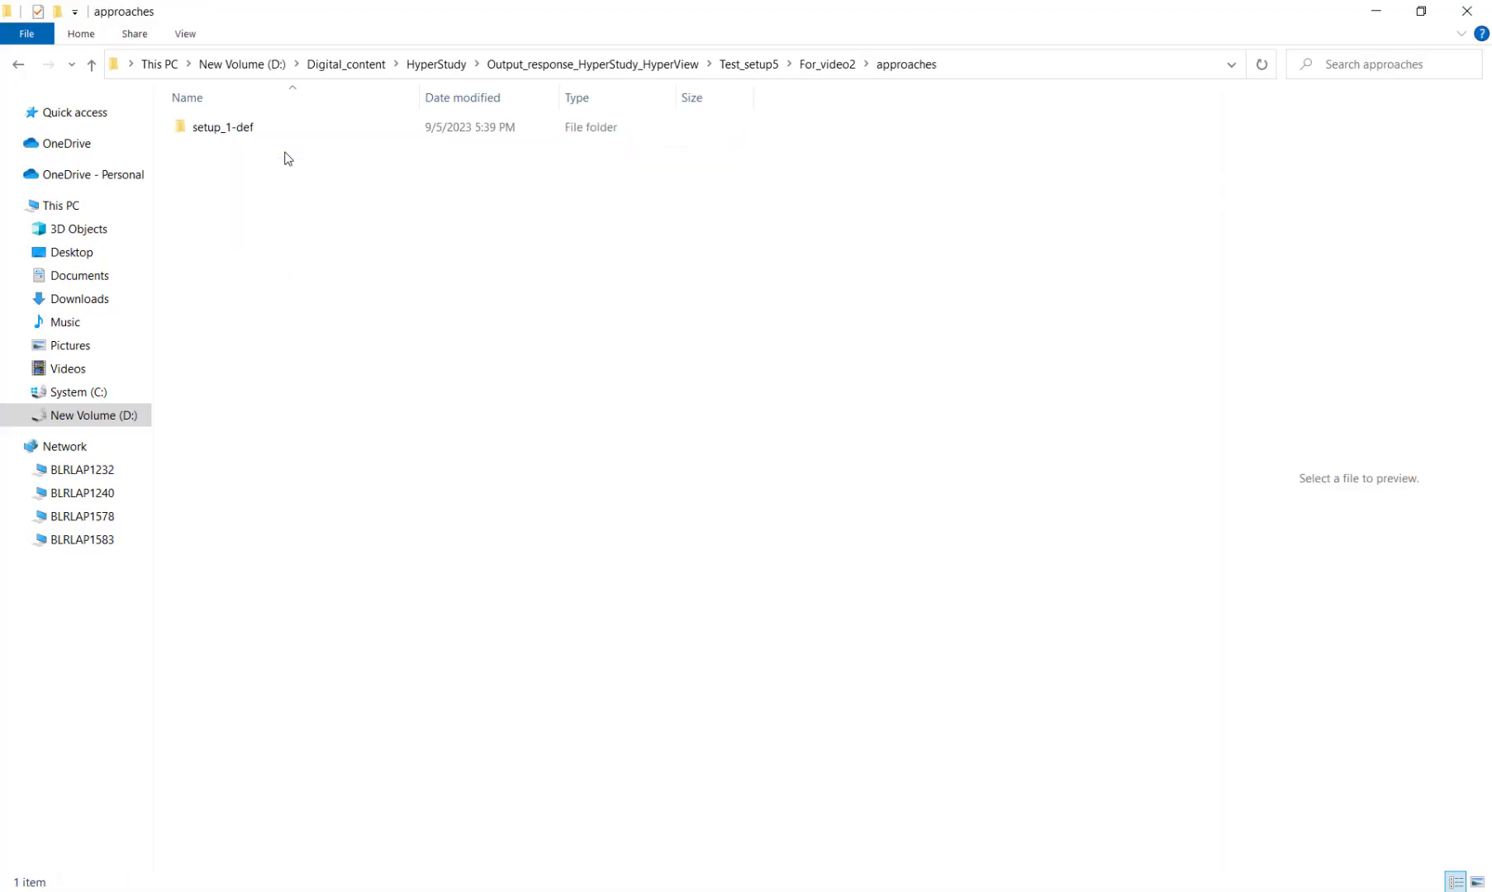
{"action": "left_click", "coordinate": [295, 131]}
{"action": "double_click", "coordinate": [296, 129]}
{"action": "double_click", "coordinate": [293, 129]}
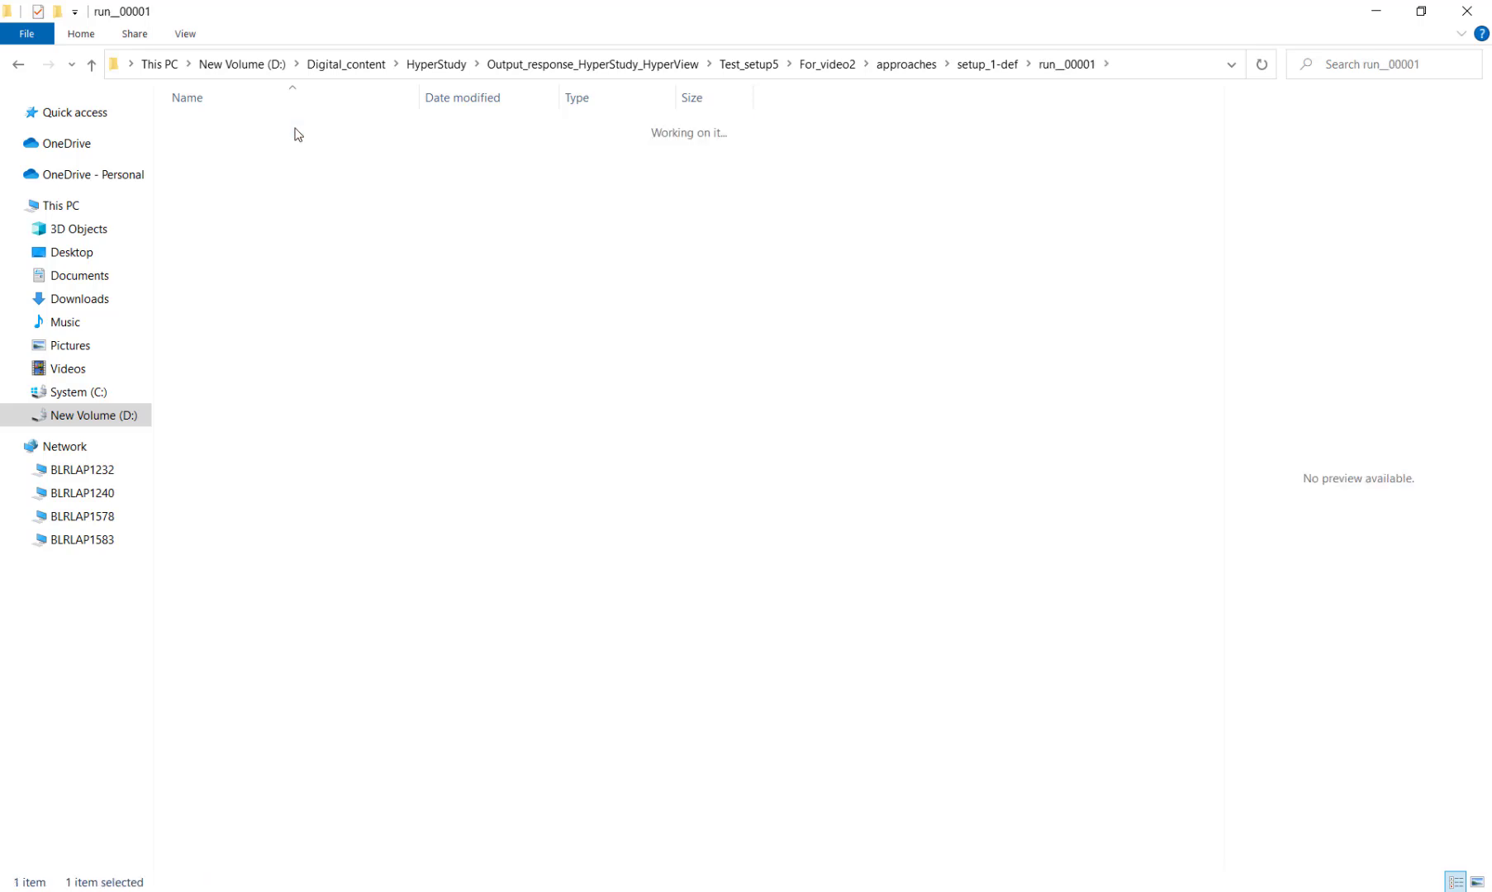
{"action": "double_click", "coordinate": [293, 129]}
Copy the Plate_with_elemental_set2 .h3d results into For_video2 and copy that folder's path.
{"action": "left_click", "coordinate": [291, 195]}
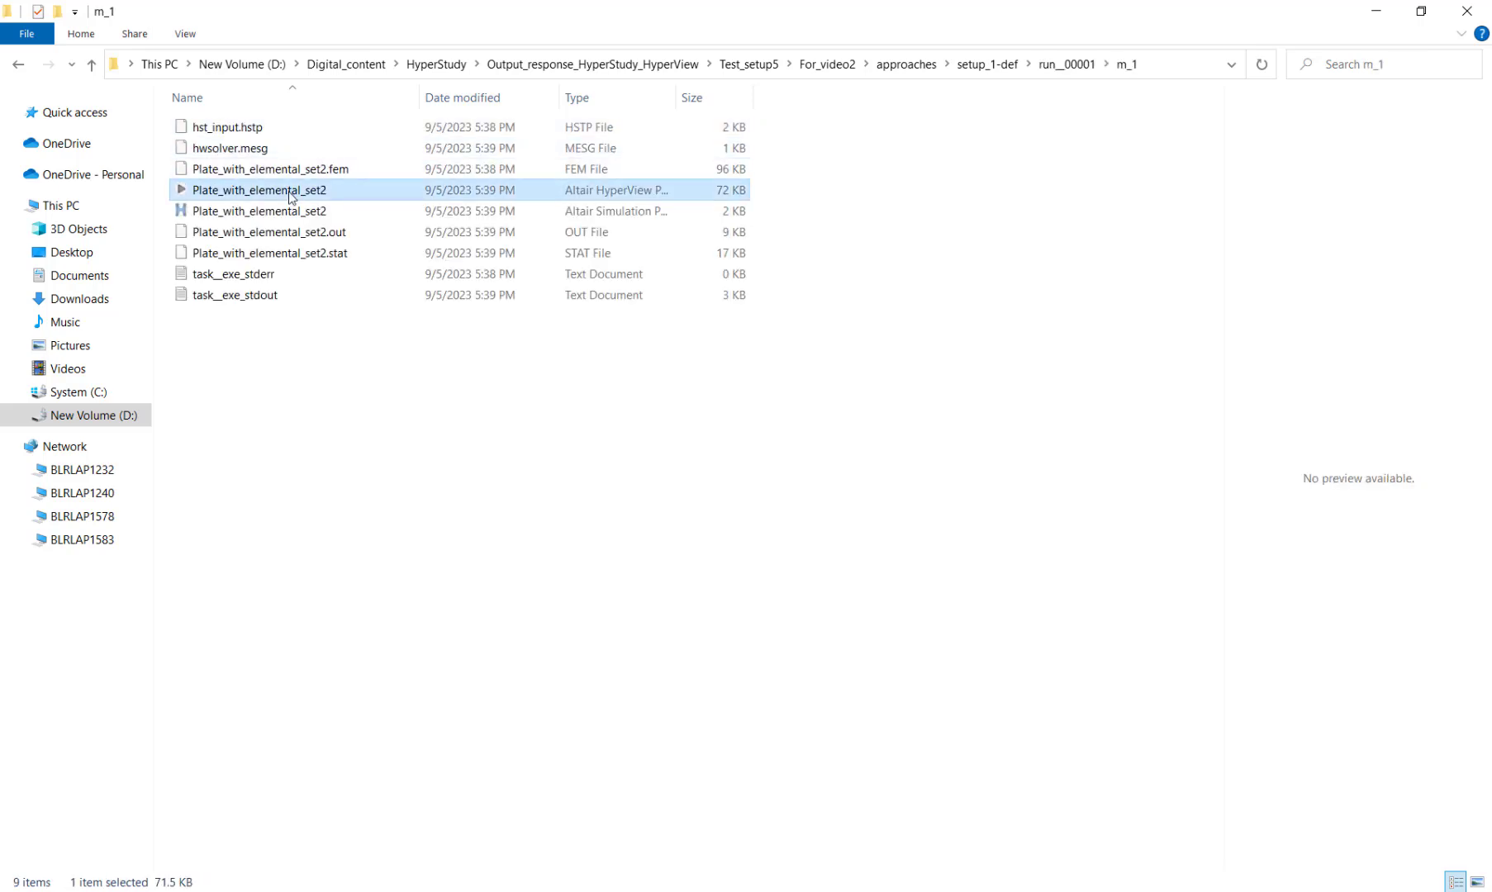
{"action": "left_click", "coordinate": [838, 66]}
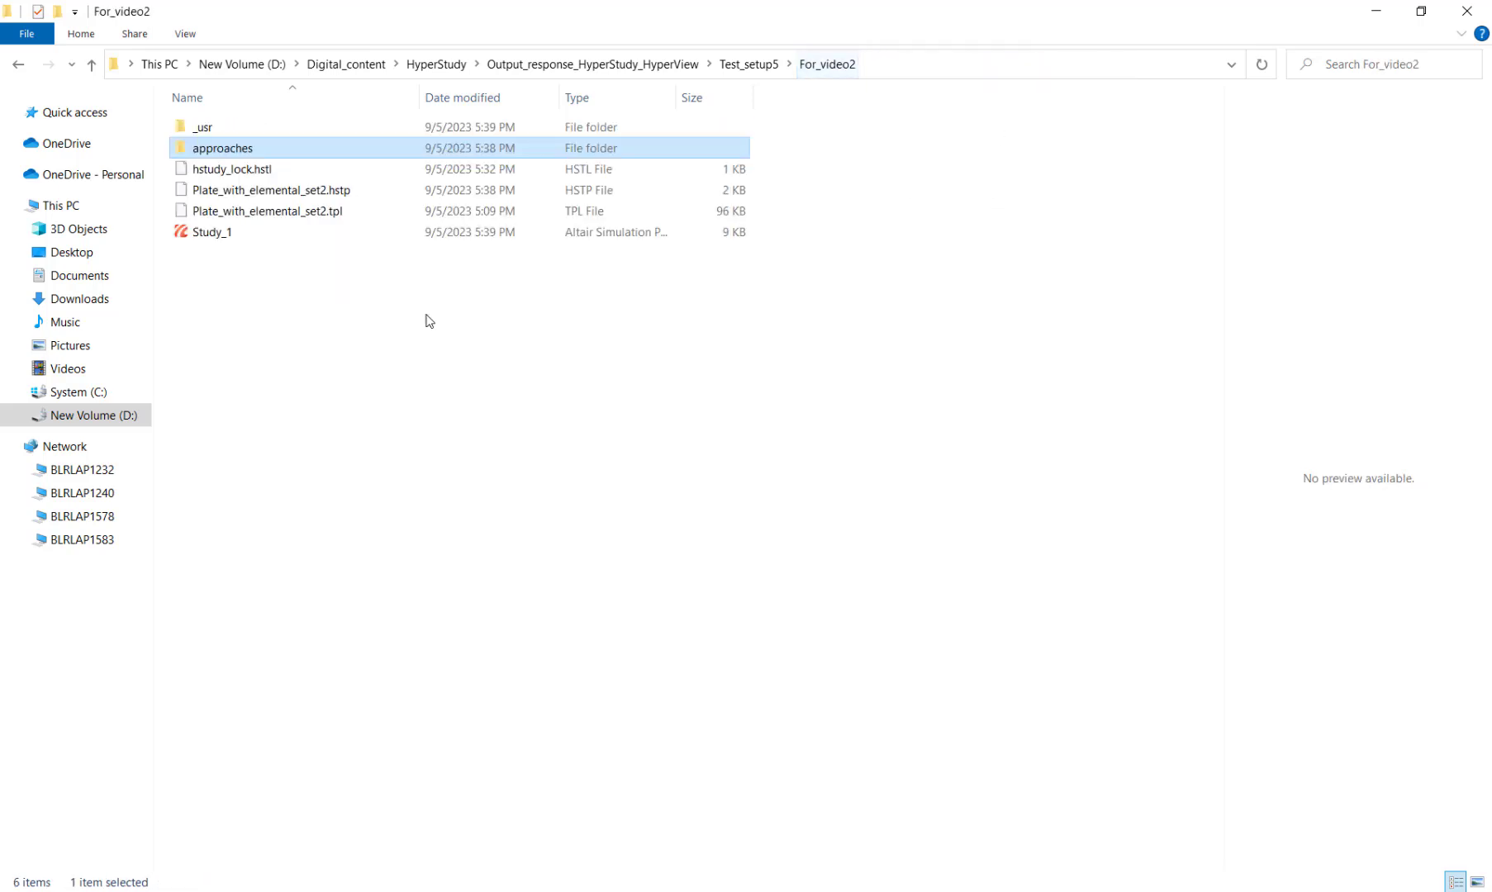
{"action": "key", "text": "ctrl+v"}
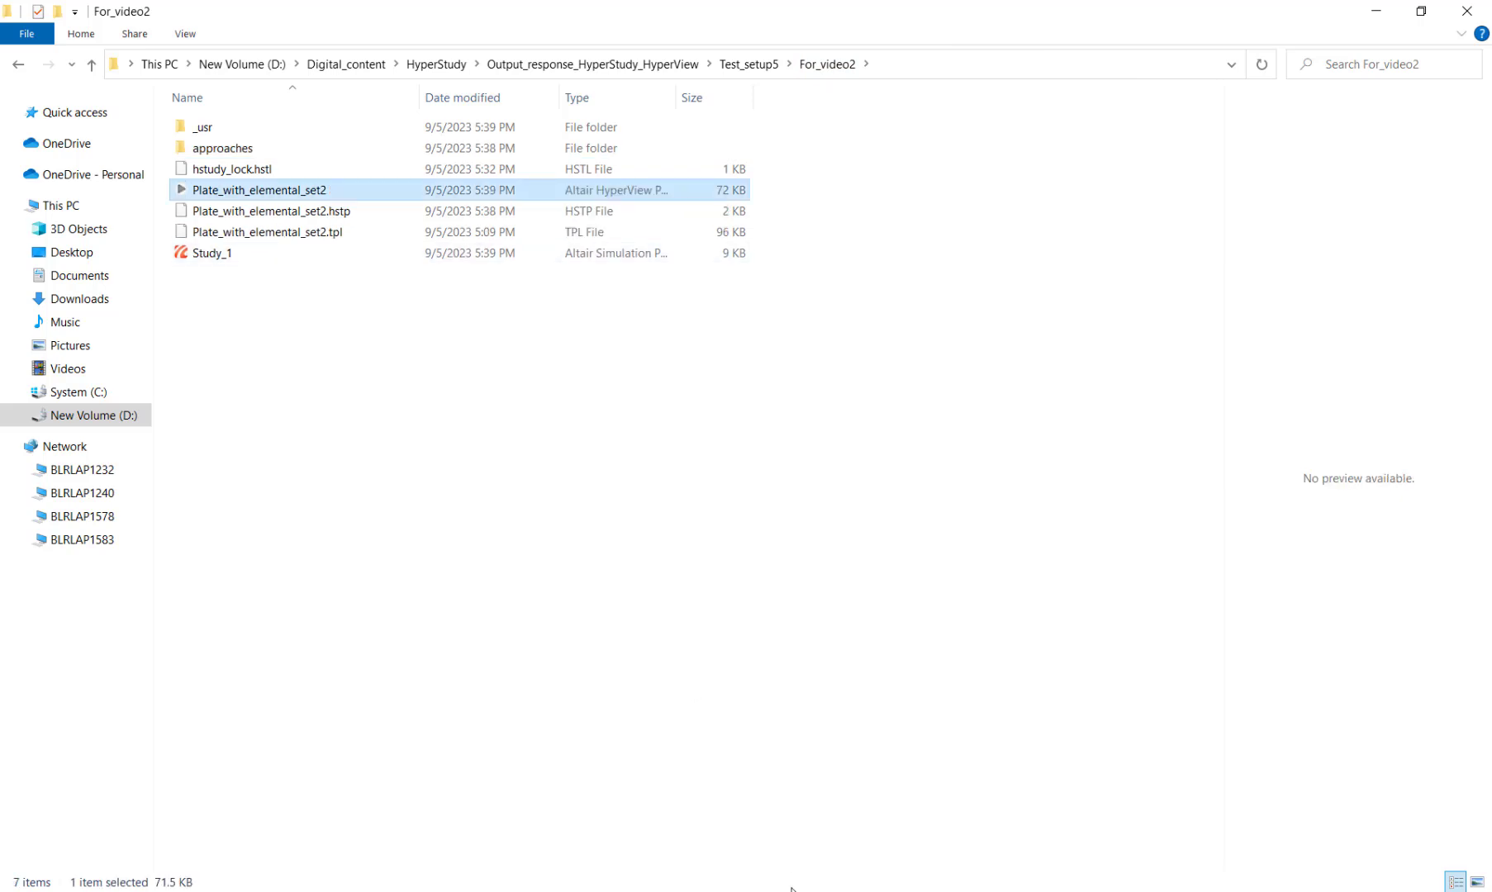
{"action": "left_click", "coordinate": [966, 78]}
{"action": "key", "text": "ctrl+c"}
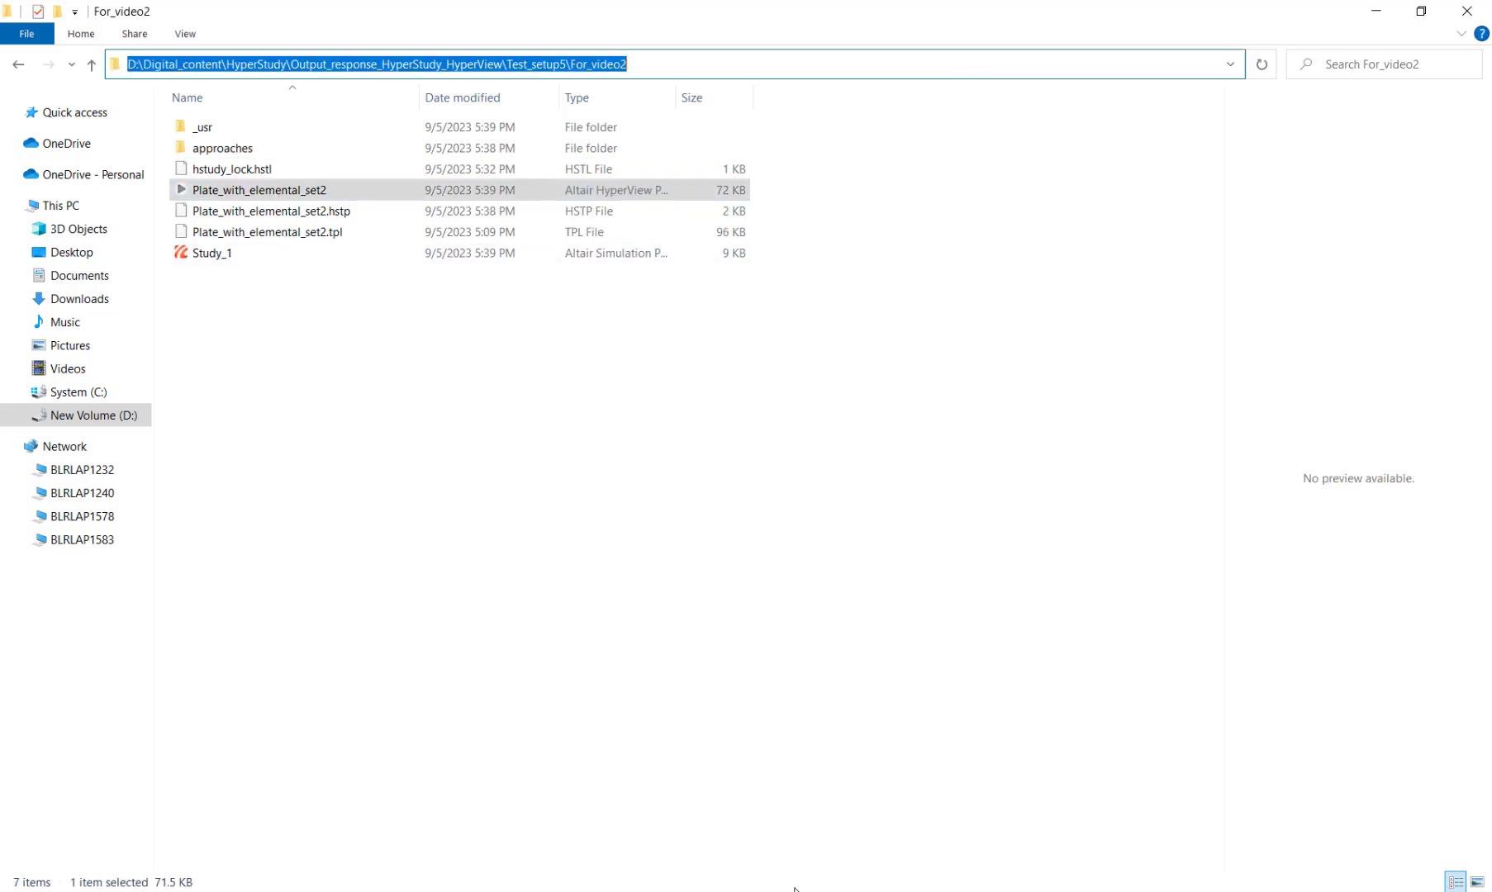
{"action": "key", "text": "alt+Tab"}
Load Plate_with_elemental_set2.h3d from For_video2 as the model and results.
{"action": "left_click", "coordinate": [443, 716]}
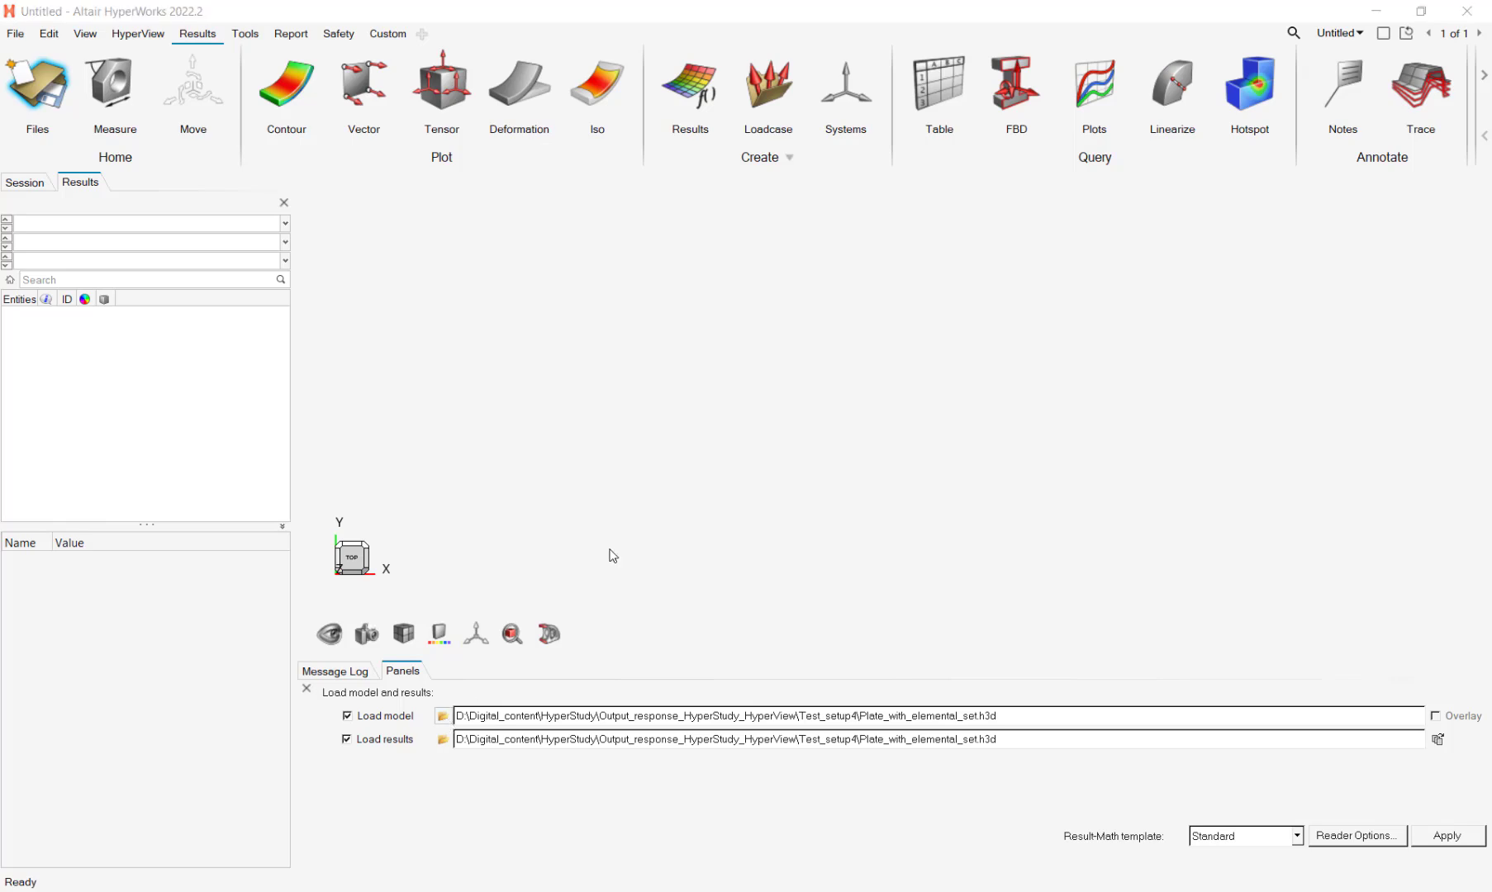
{"action": "key", "text": "ctrl+v"}
{"action": "key", "text": "Return"}
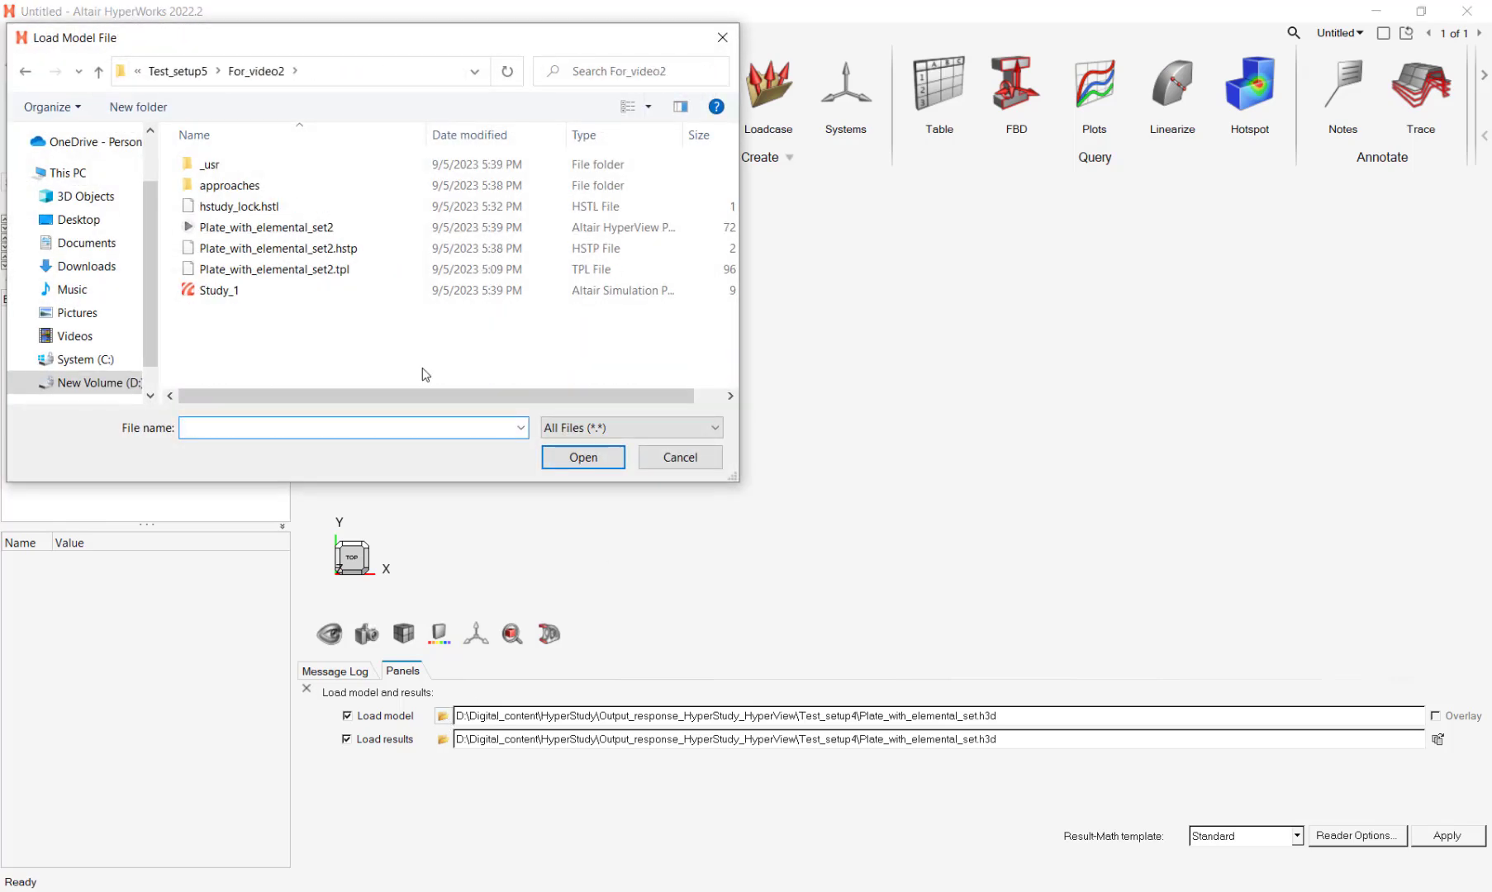
{"action": "left_click", "coordinate": [308, 230]}
{"action": "left_click", "coordinate": [568, 461]}
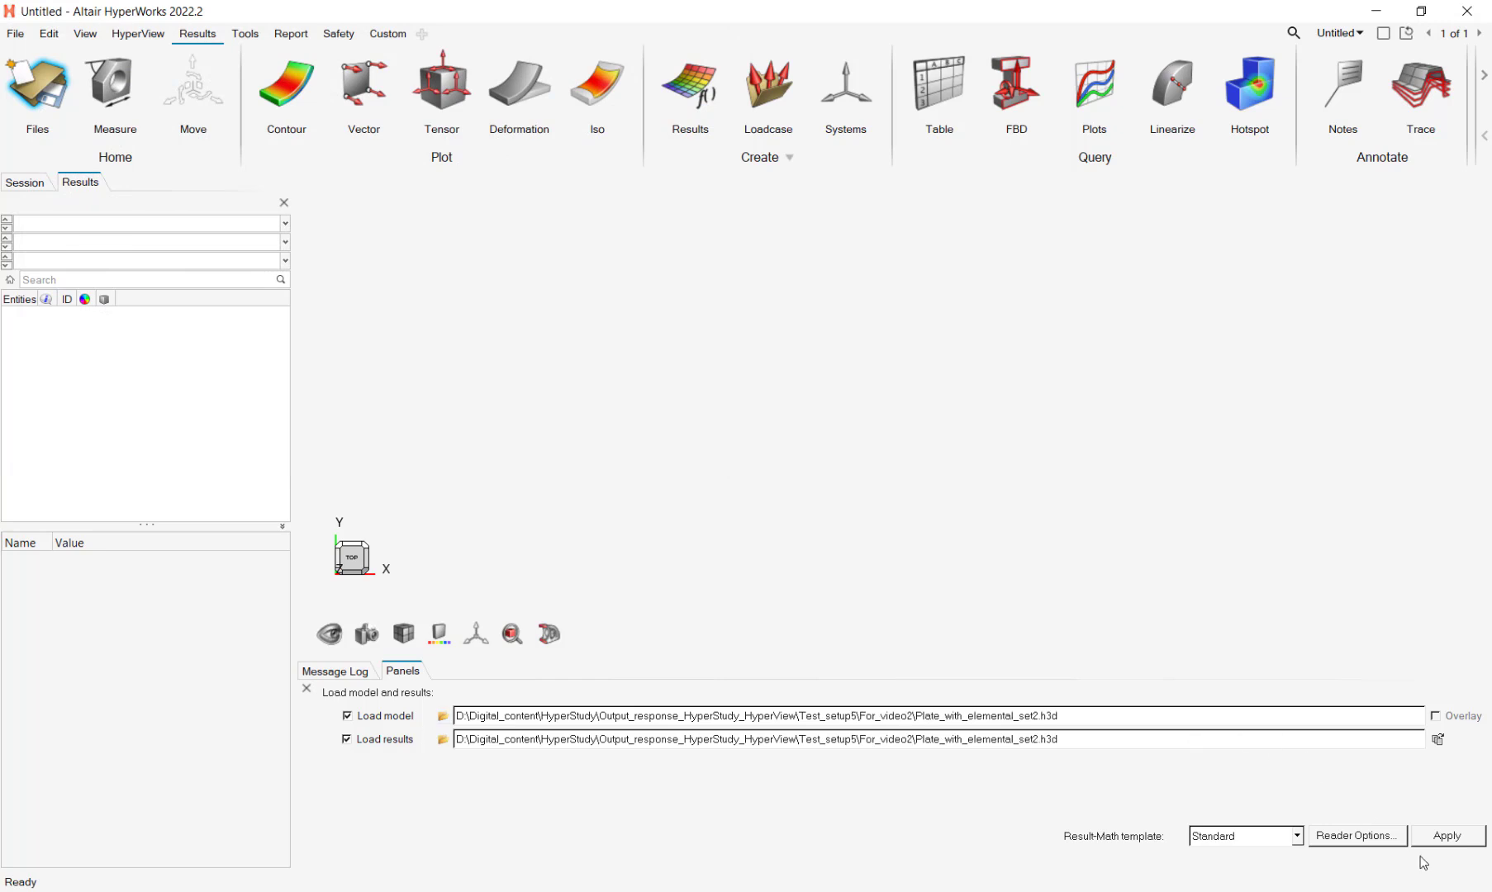
{"action": "left_click", "coordinate": [1442, 839]}
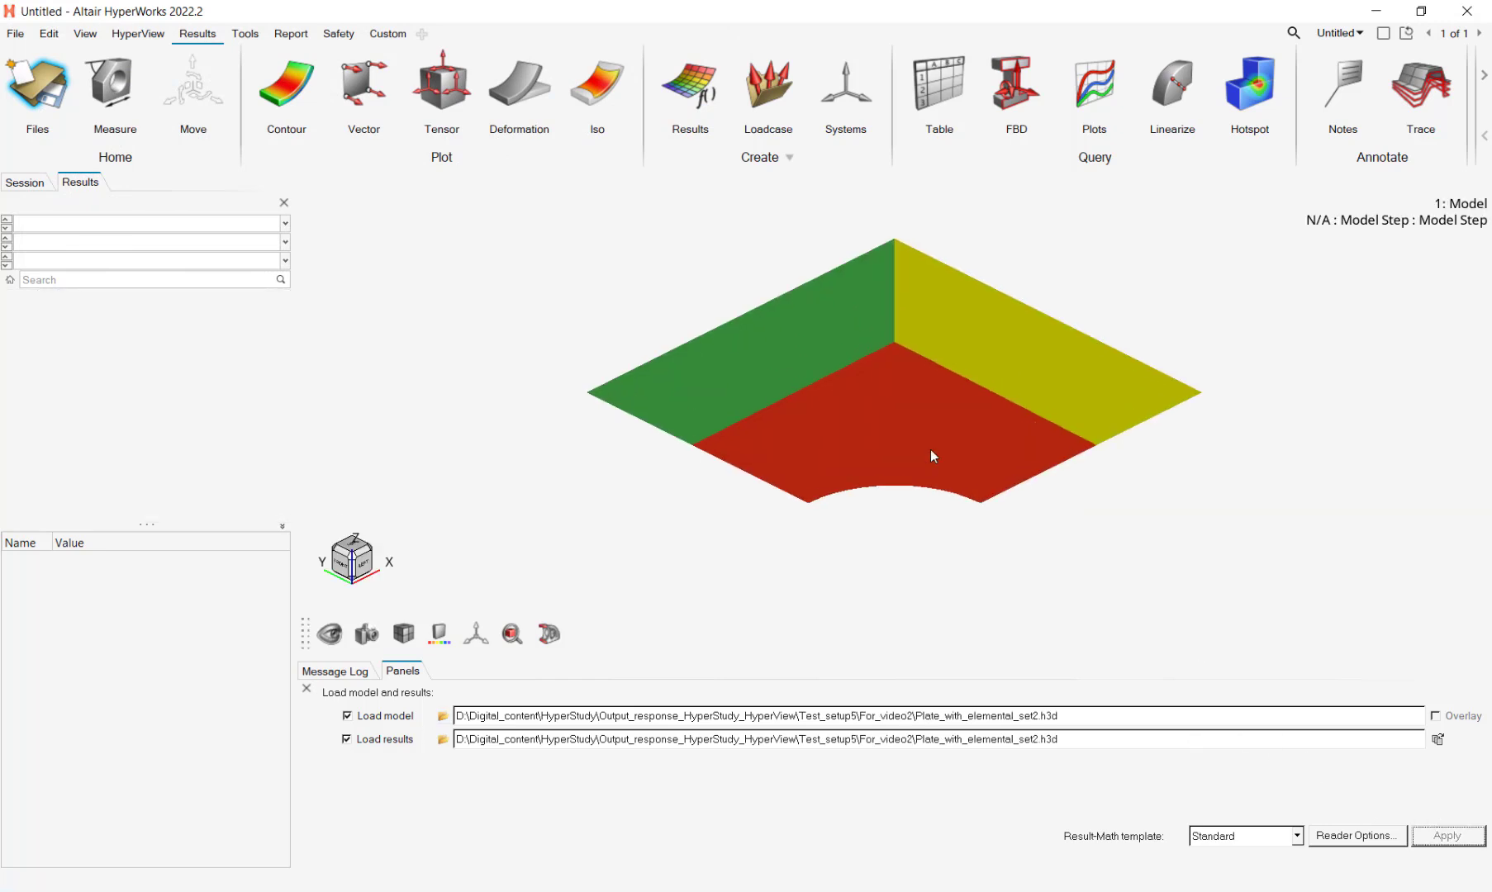
Switch to a two-window side-by-side layout and load the plate model into the right window.
{"action": "left_click", "coordinate": [1385, 37]}
{"action": "left_click", "coordinate": [1423, 50]}
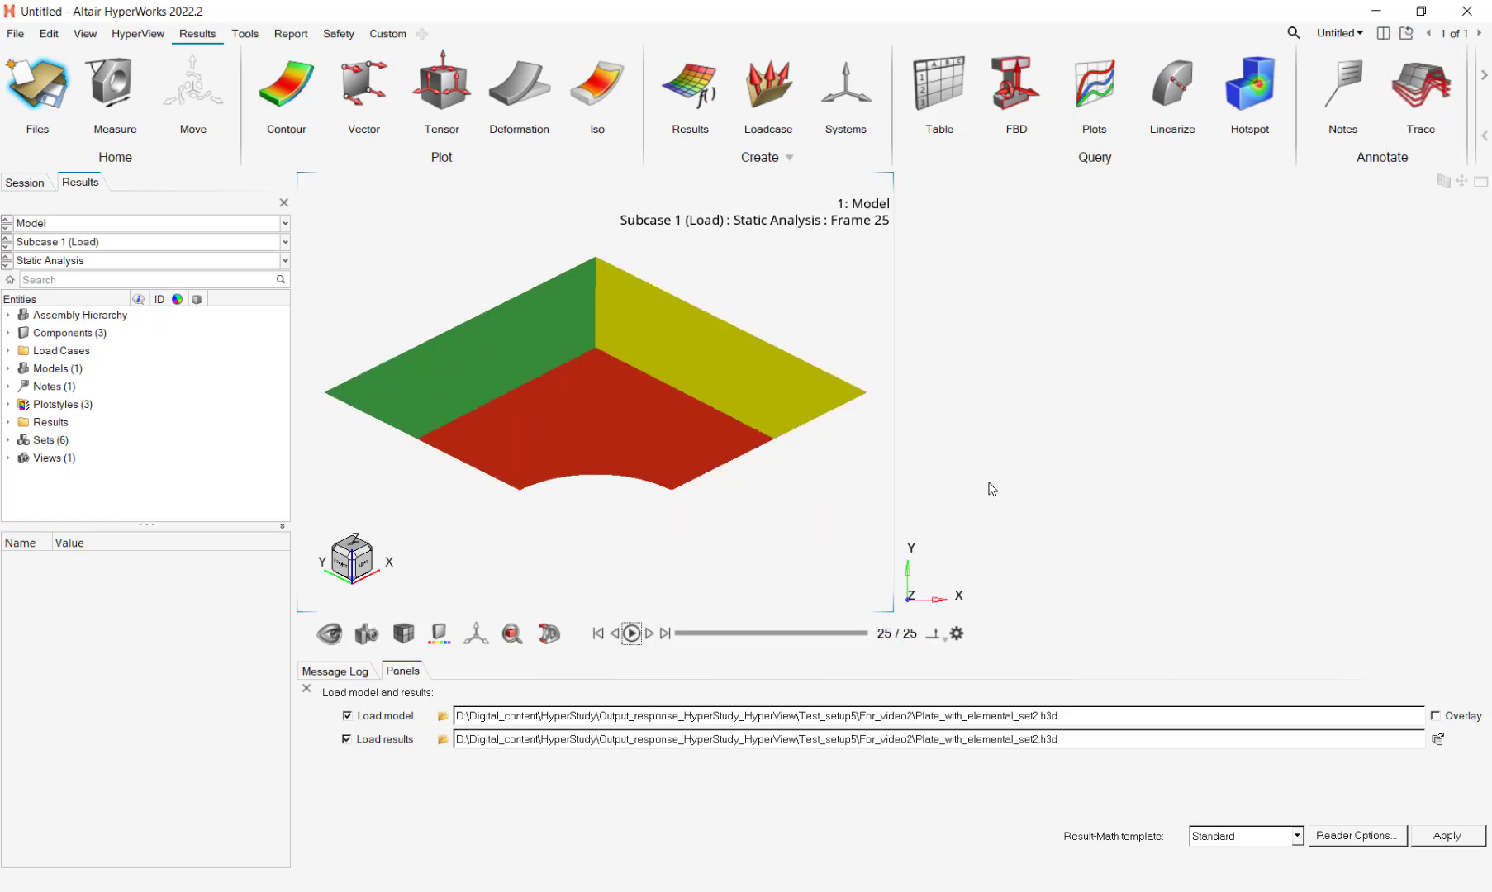
{"action": "left_click", "coordinate": [1151, 601]}
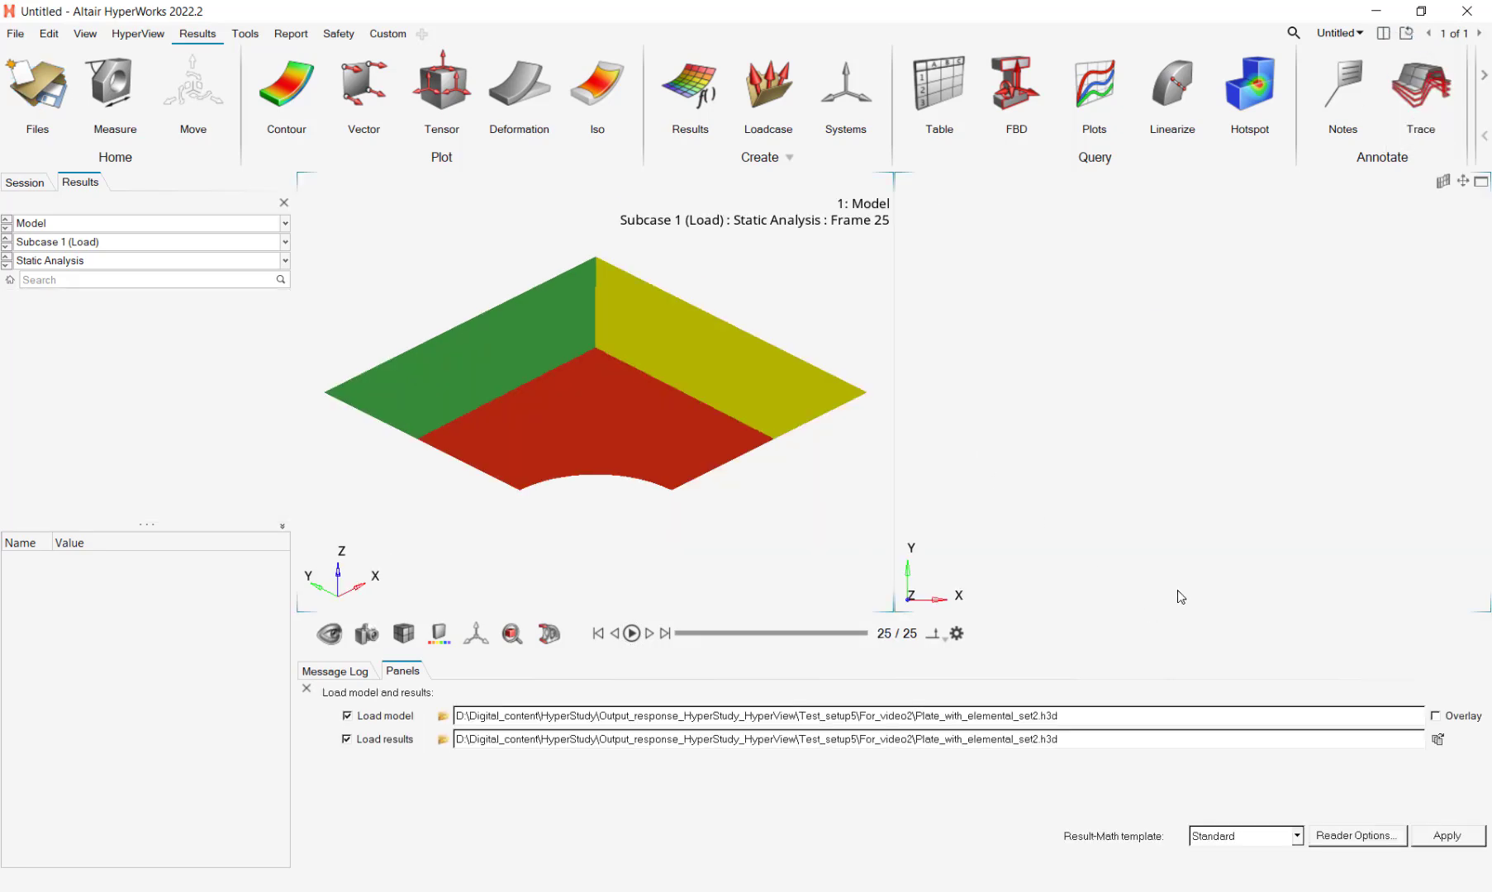
{"action": "left_click", "coordinate": [1446, 837]}
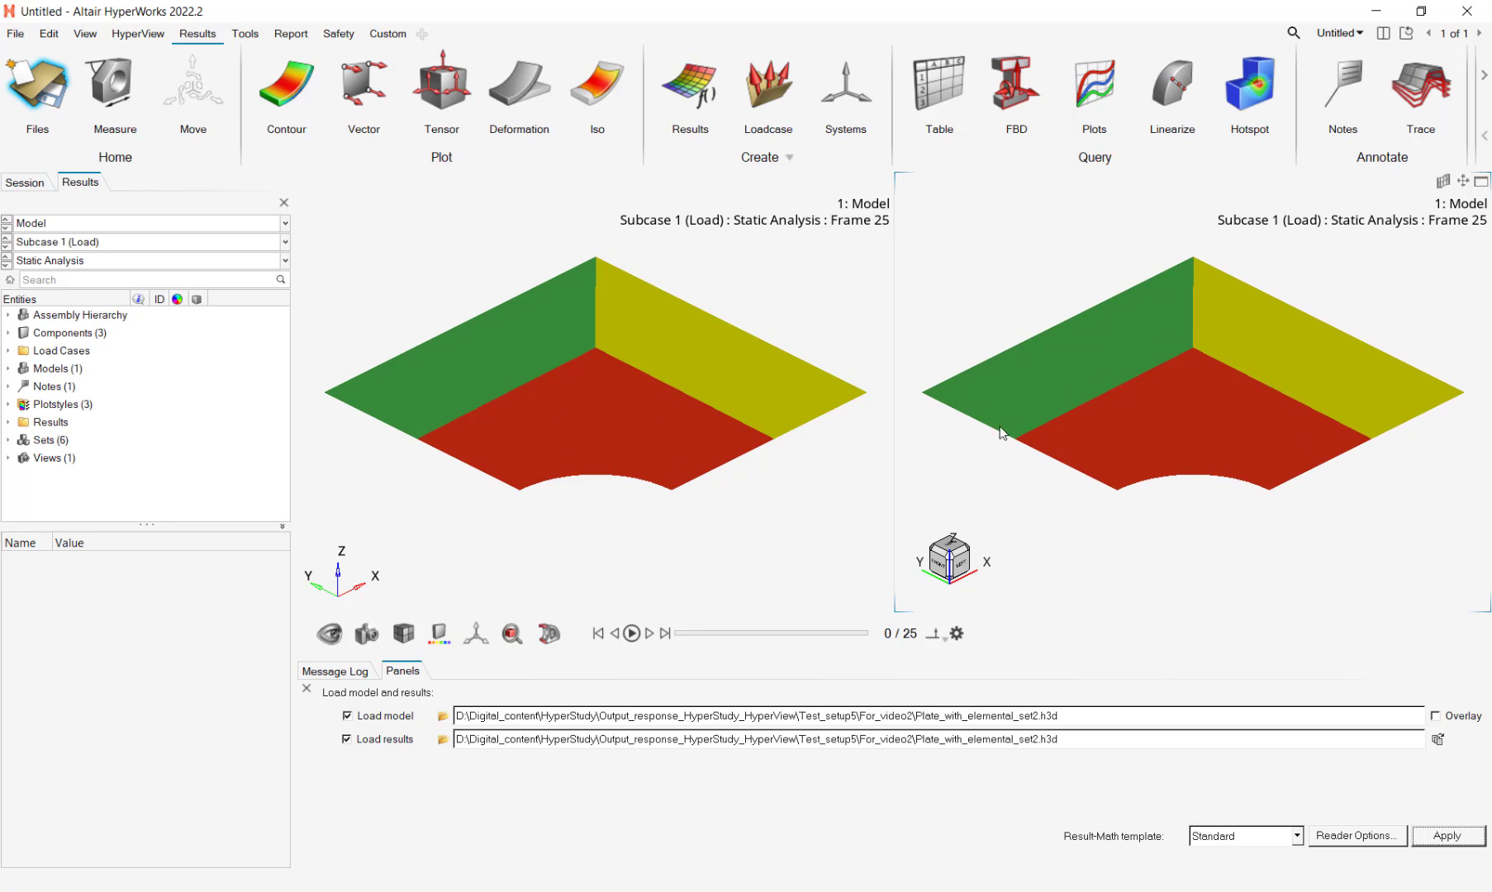
Plot the Element Stresses vonMises contour on the right model, selecting by elements.
{"action": "left_click", "coordinate": [283, 88]}
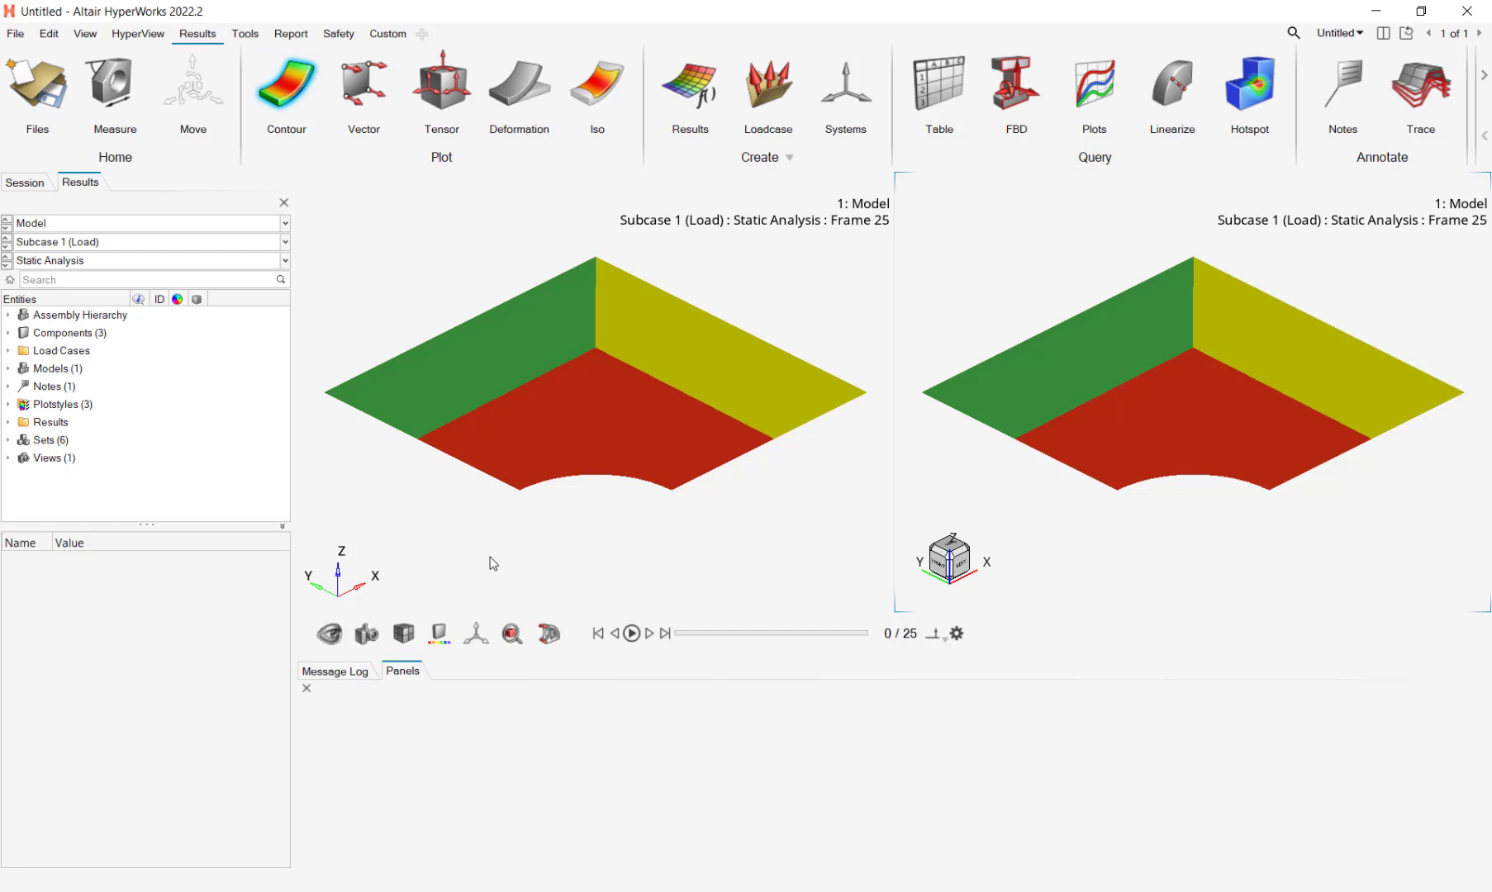
{"action": "left_click", "coordinate": [401, 709]}
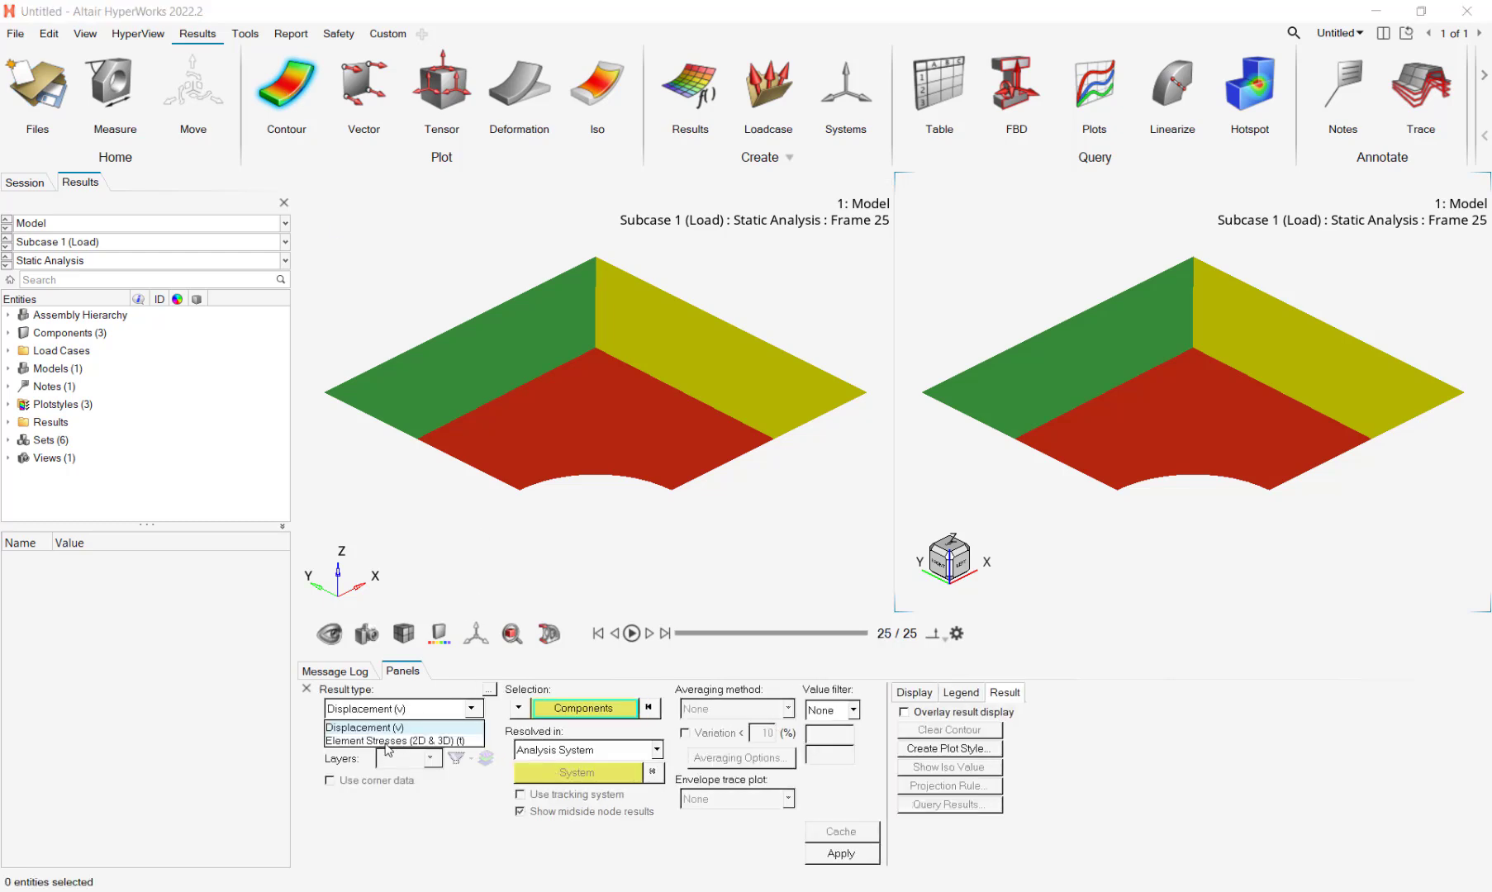
{"action": "left_click", "coordinate": [386, 742]}
{"action": "left_click", "coordinate": [518, 708]}
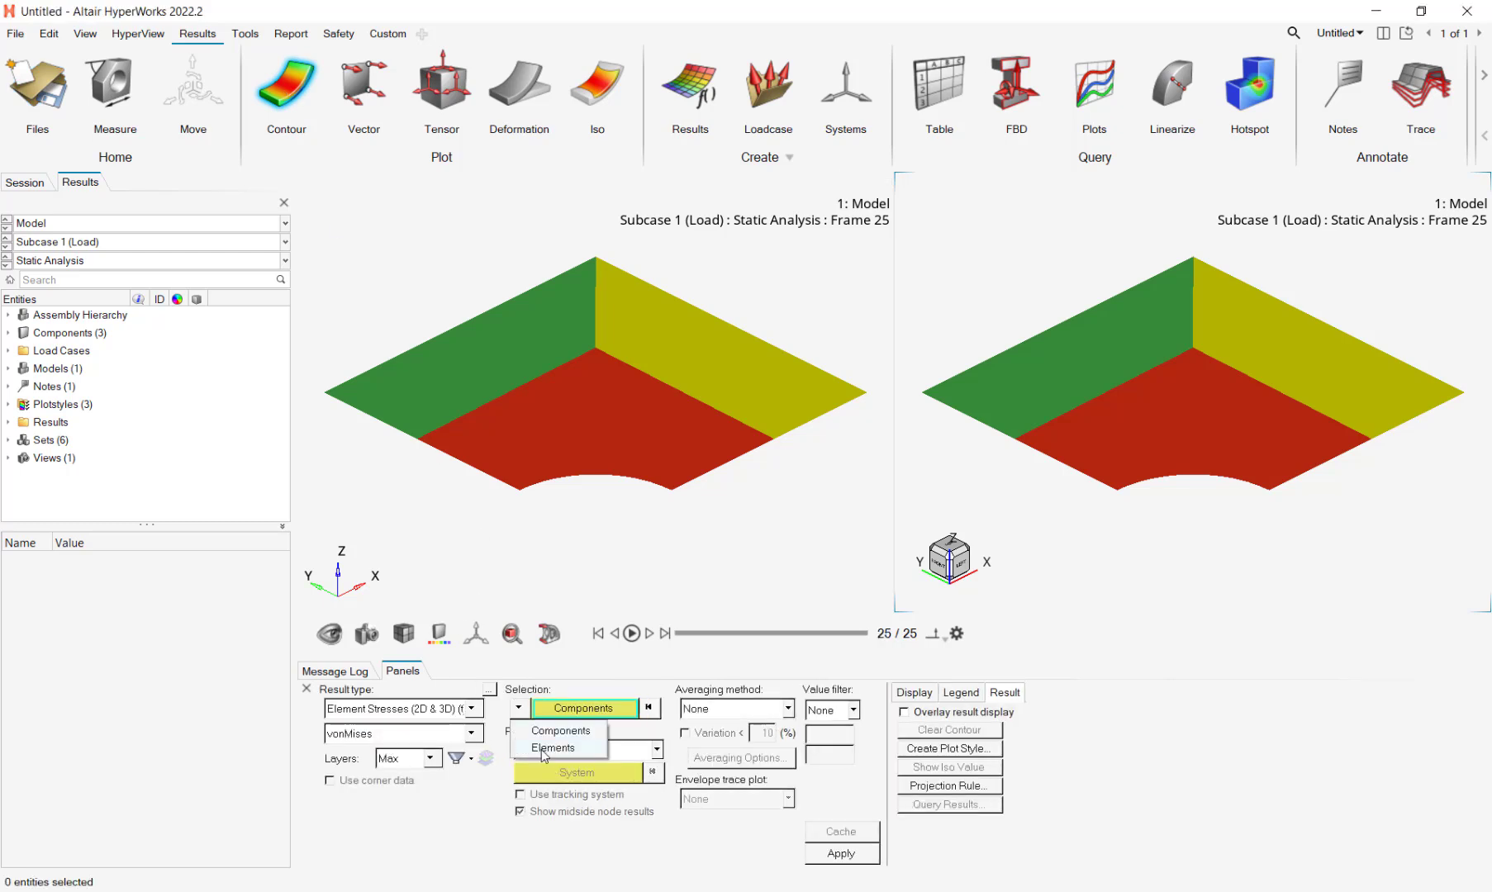
{"action": "left_click", "coordinate": [545, 753]}
{"action": "left_click", "coordinate": [841, 853]}
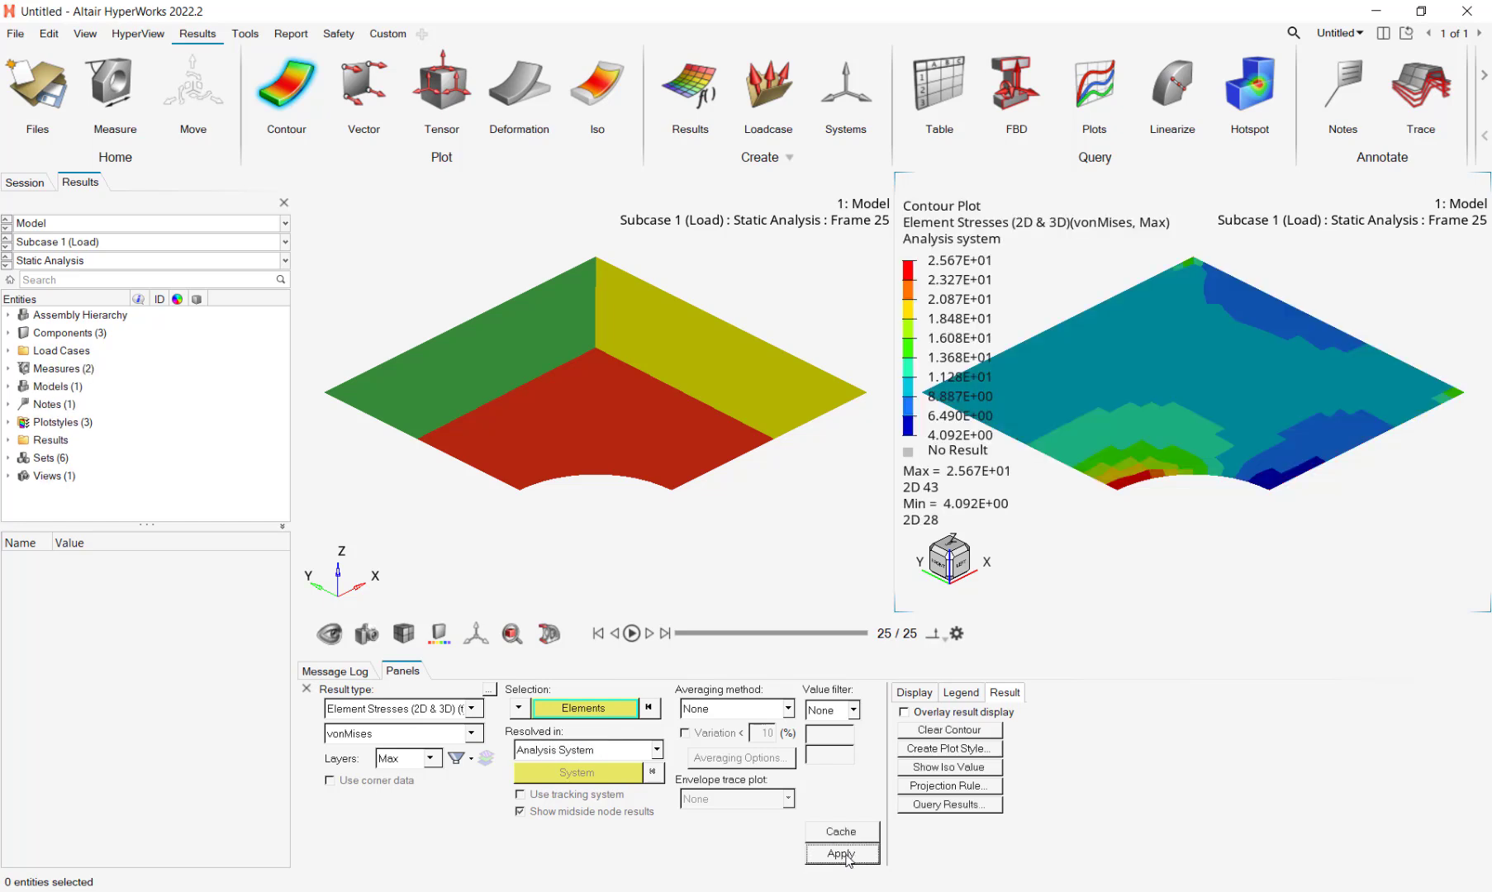
Apply the same Element Stresses vonMises contour to all displayed elements of the left model.
{"action": "left_click", "coordinate": [822, 517]}
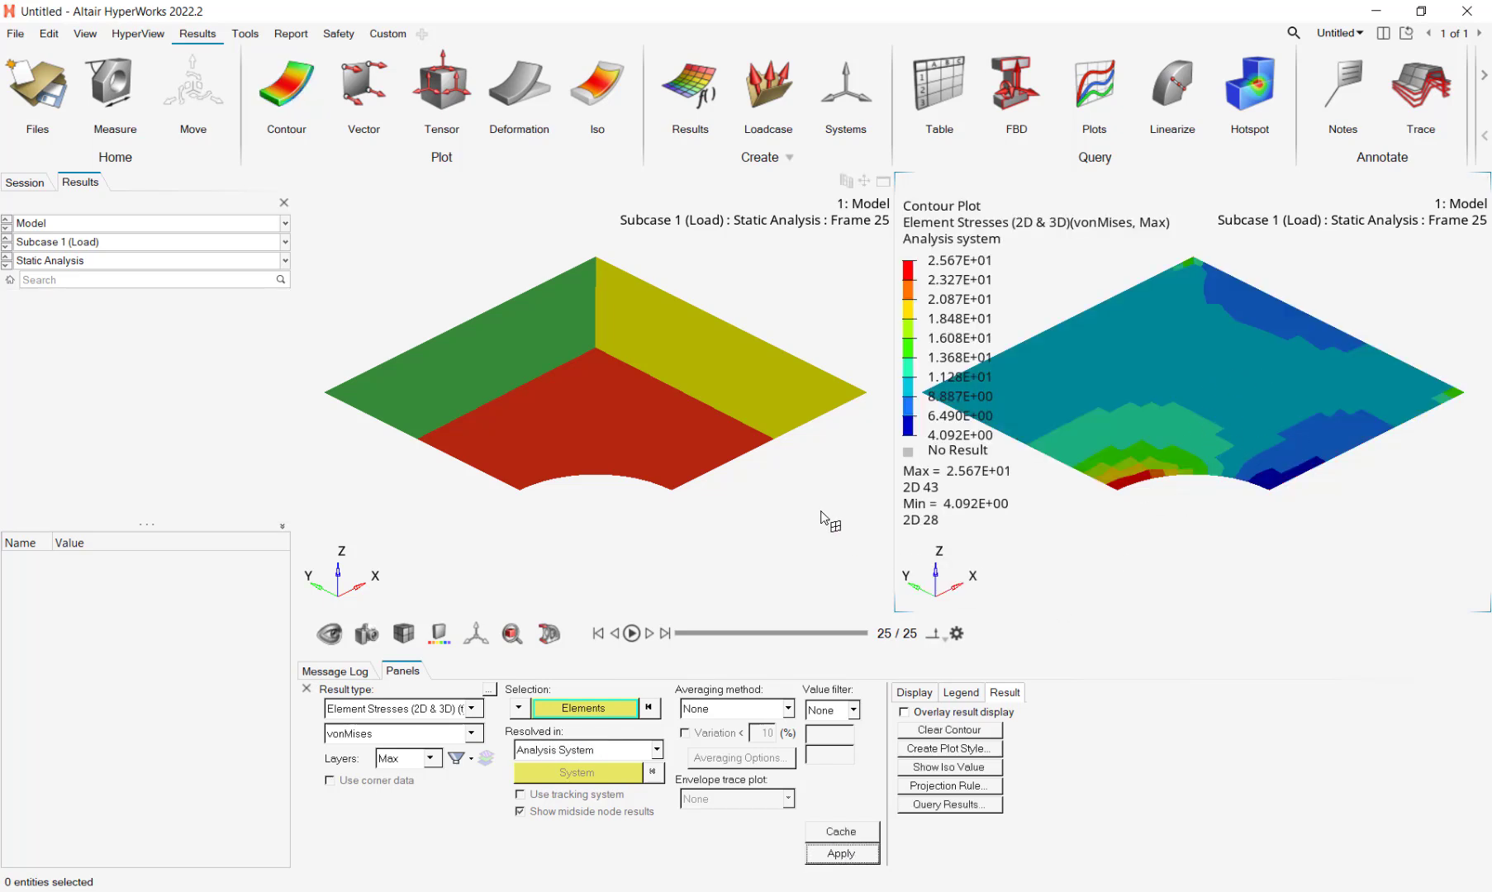
{"action": "key", "text": "Escape"}
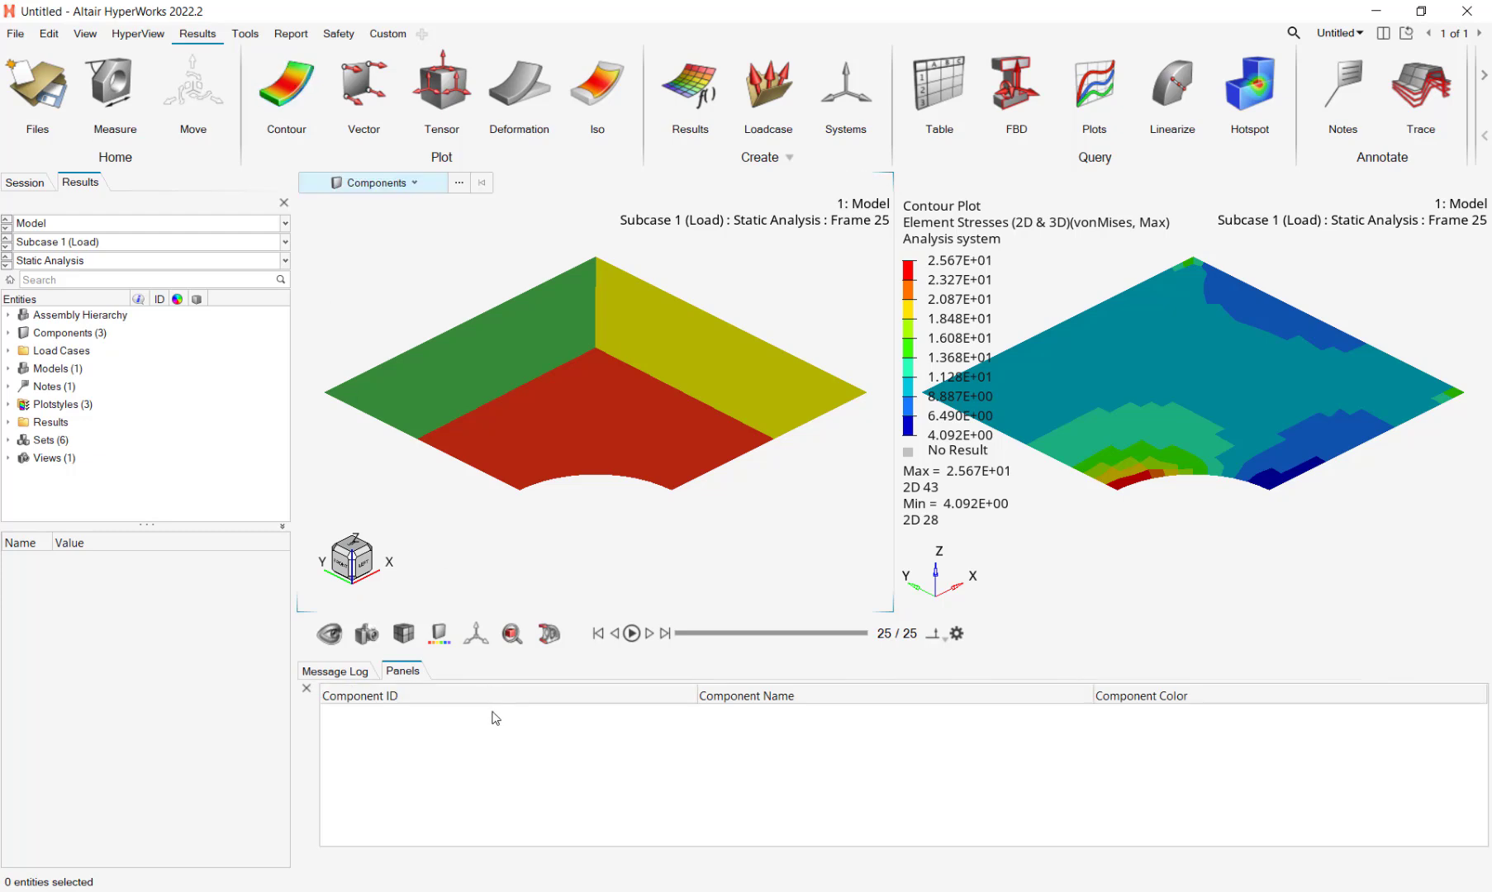
{"action": "left_click", "coordinate": [288, 92]}
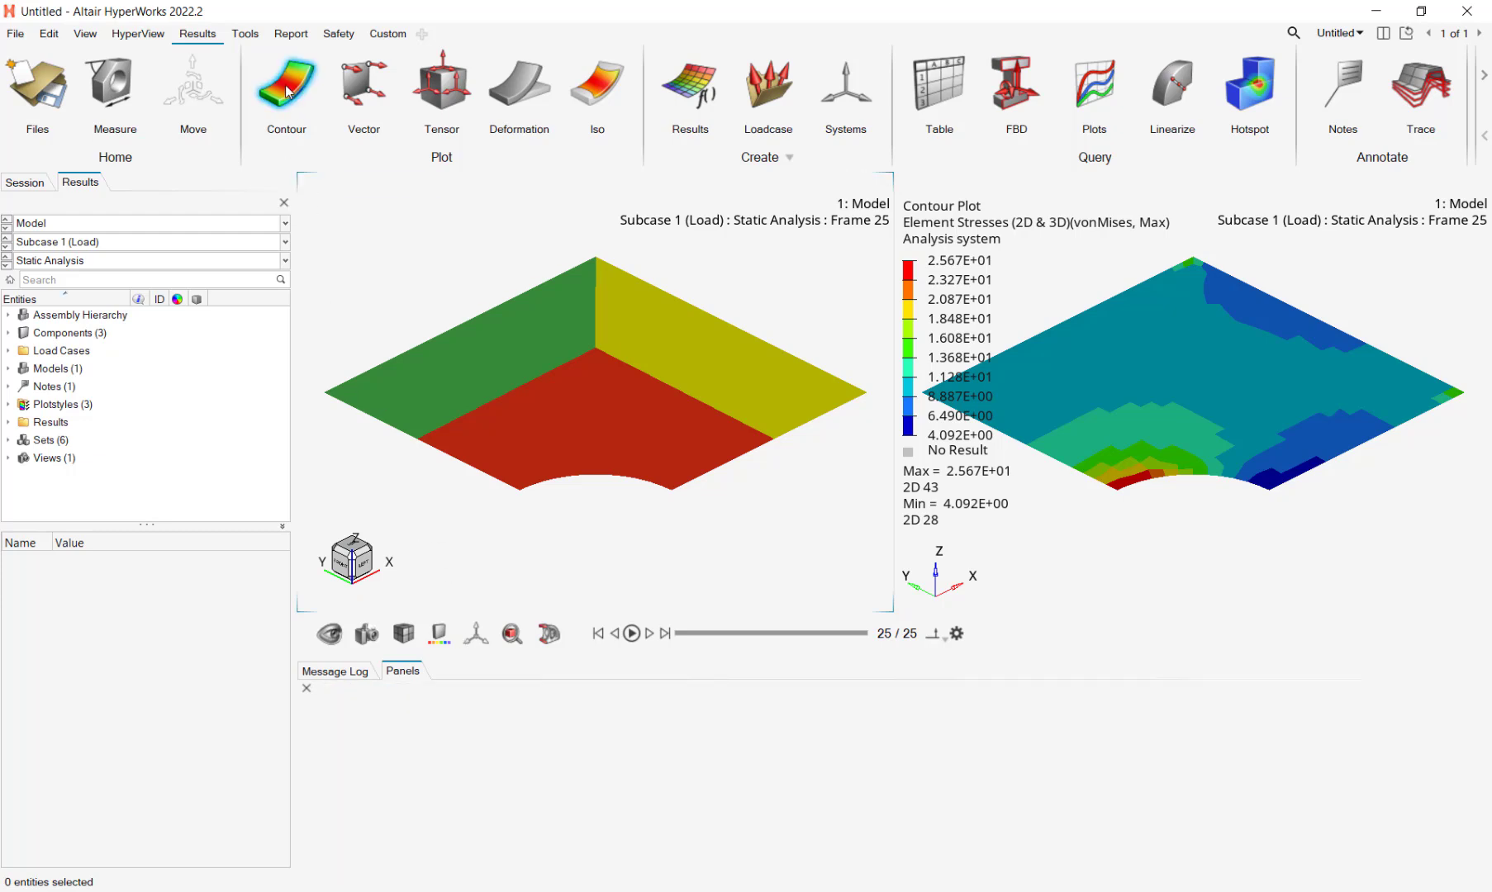
{"action": "left_click", "coordinate": [468, 711]}
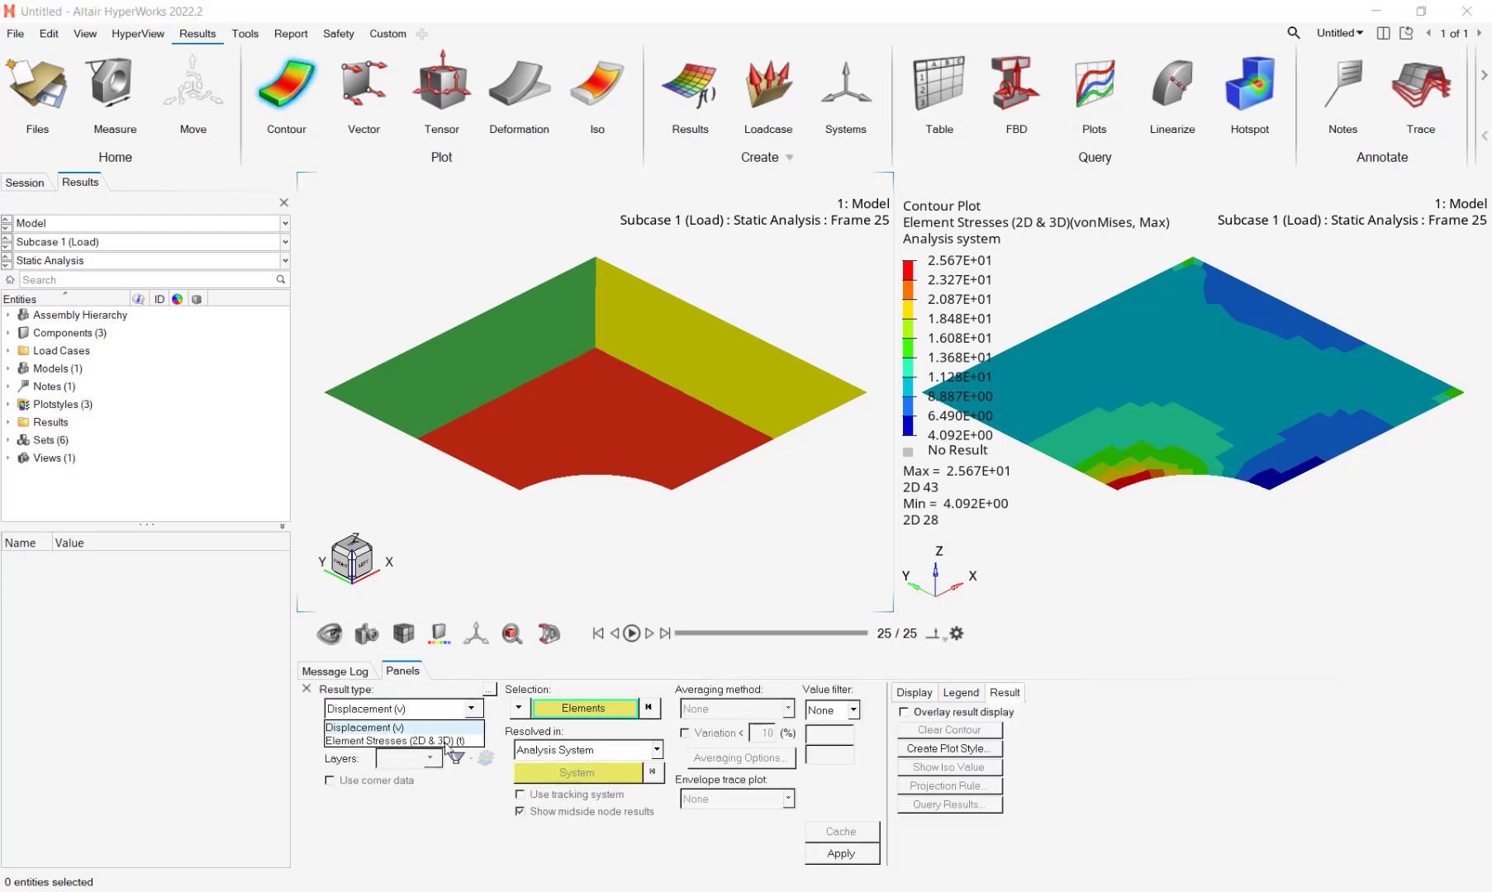
{"action": "left_click", "coordinate": [397, 738]}
{"action": "left_click", "coordinate": [518, 708]}
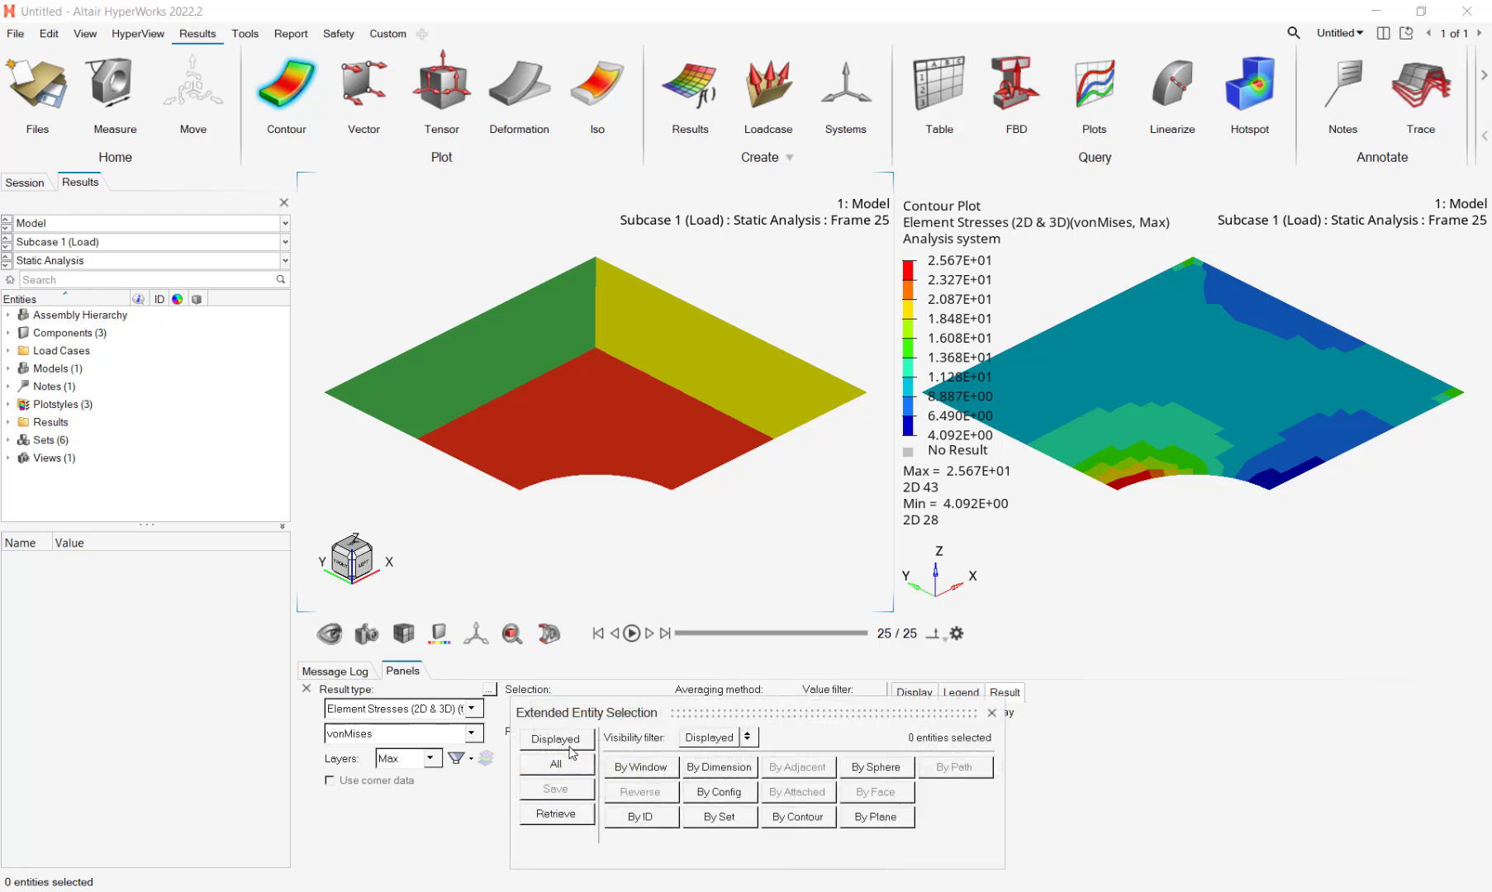
{"action": "left_click", "coordinate": [552, 738]}
{"action": "left_click", "coordinate": [849, 855]}
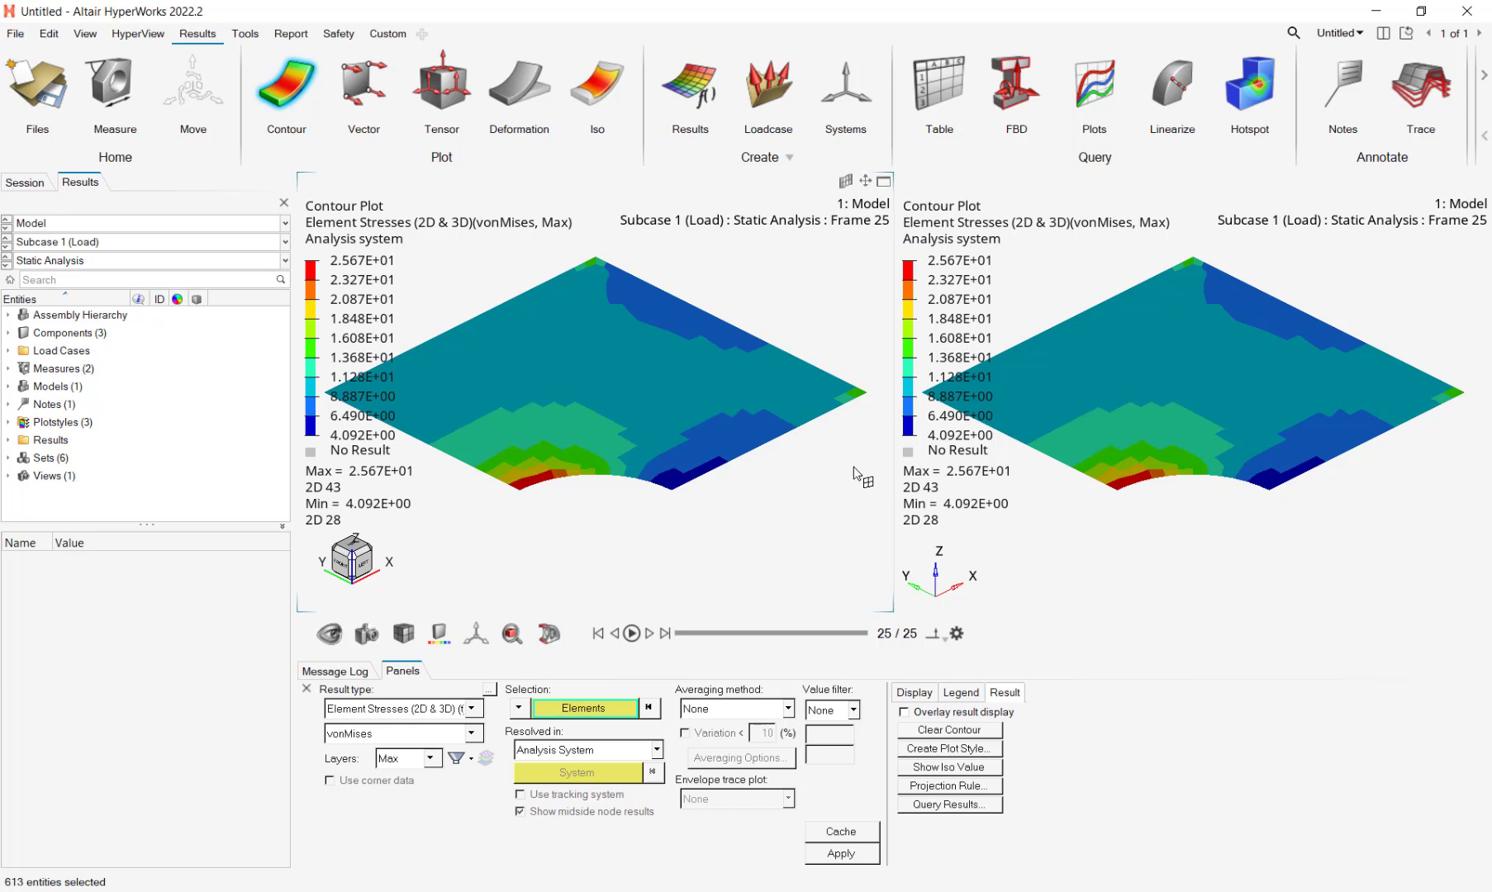
Create a hotspot query labelled Set1 searching the elements of set set1.
{"action": "left_click", "coordinate": [1252, 89]}
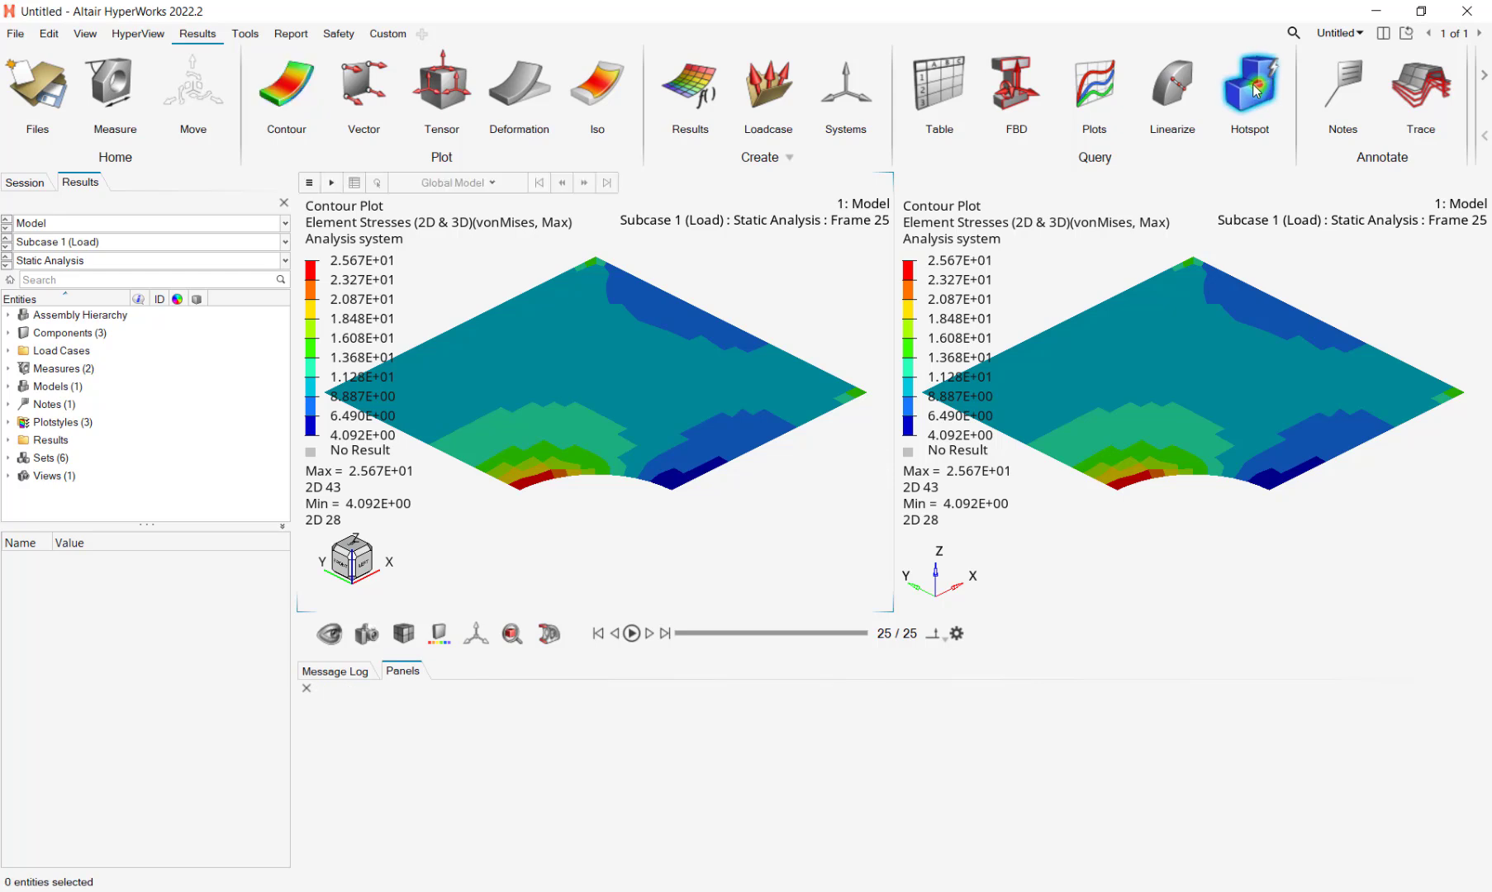
{"action": "left_click", "coordinate": [313, 187]}
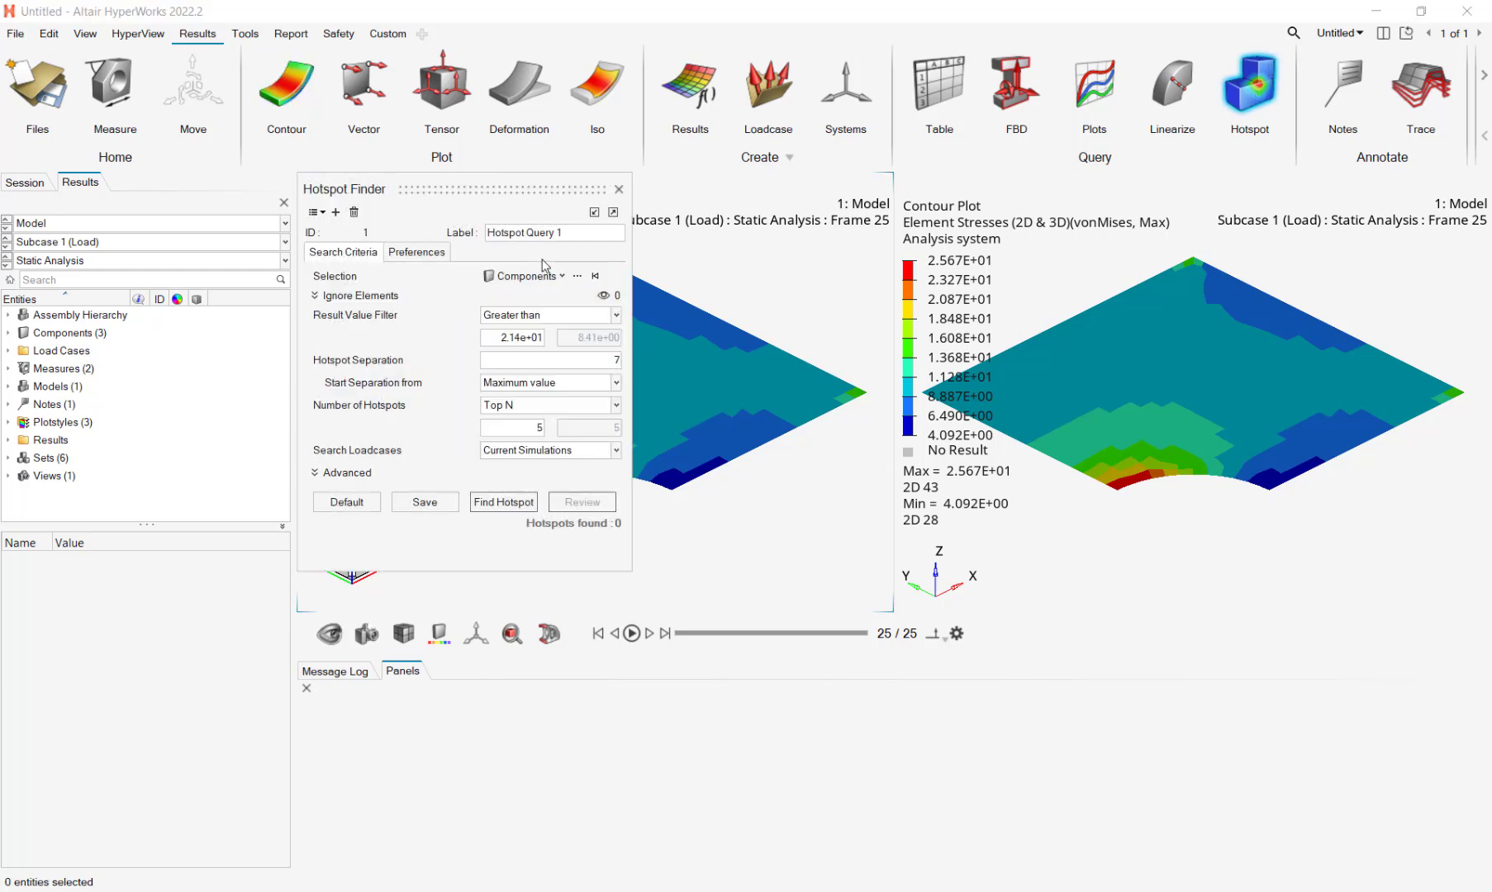
{"action": "triple_click", "coordinate": [535, 233]}
{"action": "type", "text": "Set1"}
{"action": "left_click", "coordinate": [561, 282]}
{"action": "left_click", "coordinate": [547, 319]}
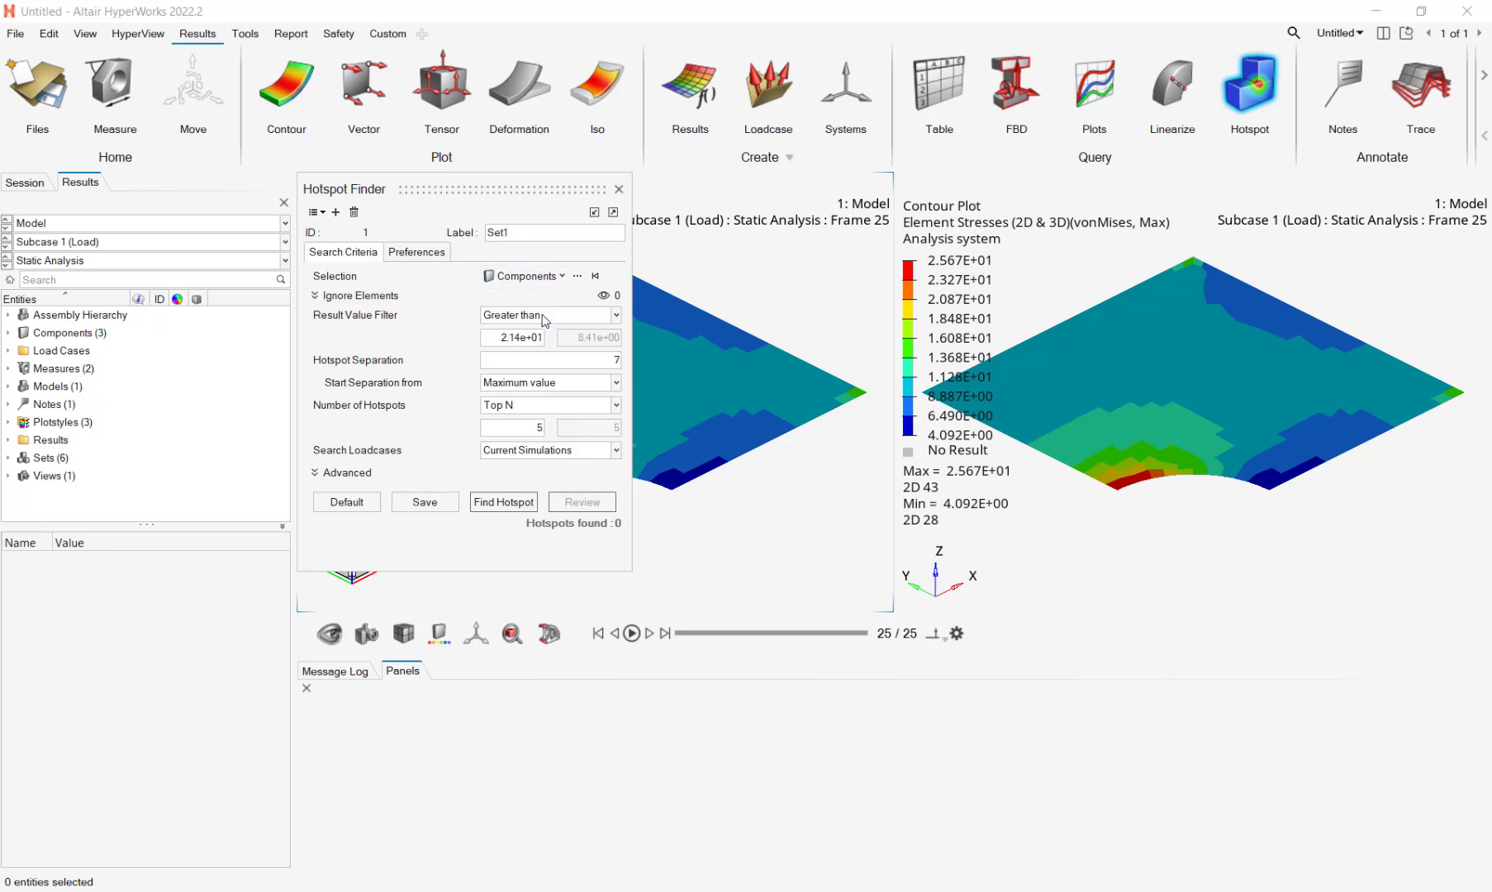
{"action": "left_click", "coordinate": [562, 277]}
{"action": "left_click", "coordinate": [509, 327]}
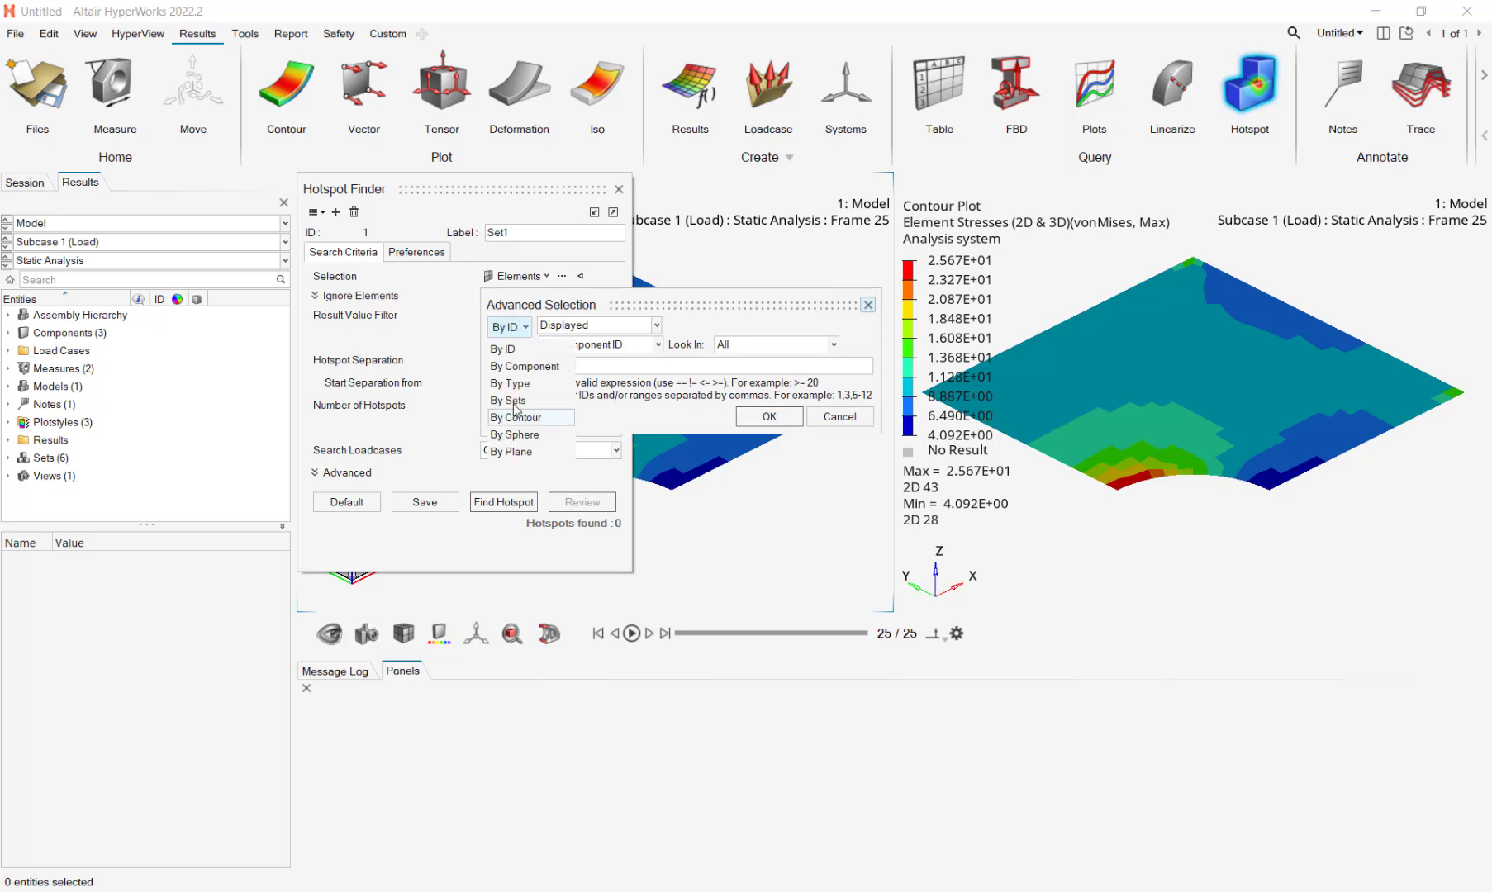
{"action": "left_click", "coordinate": [529, 491]}
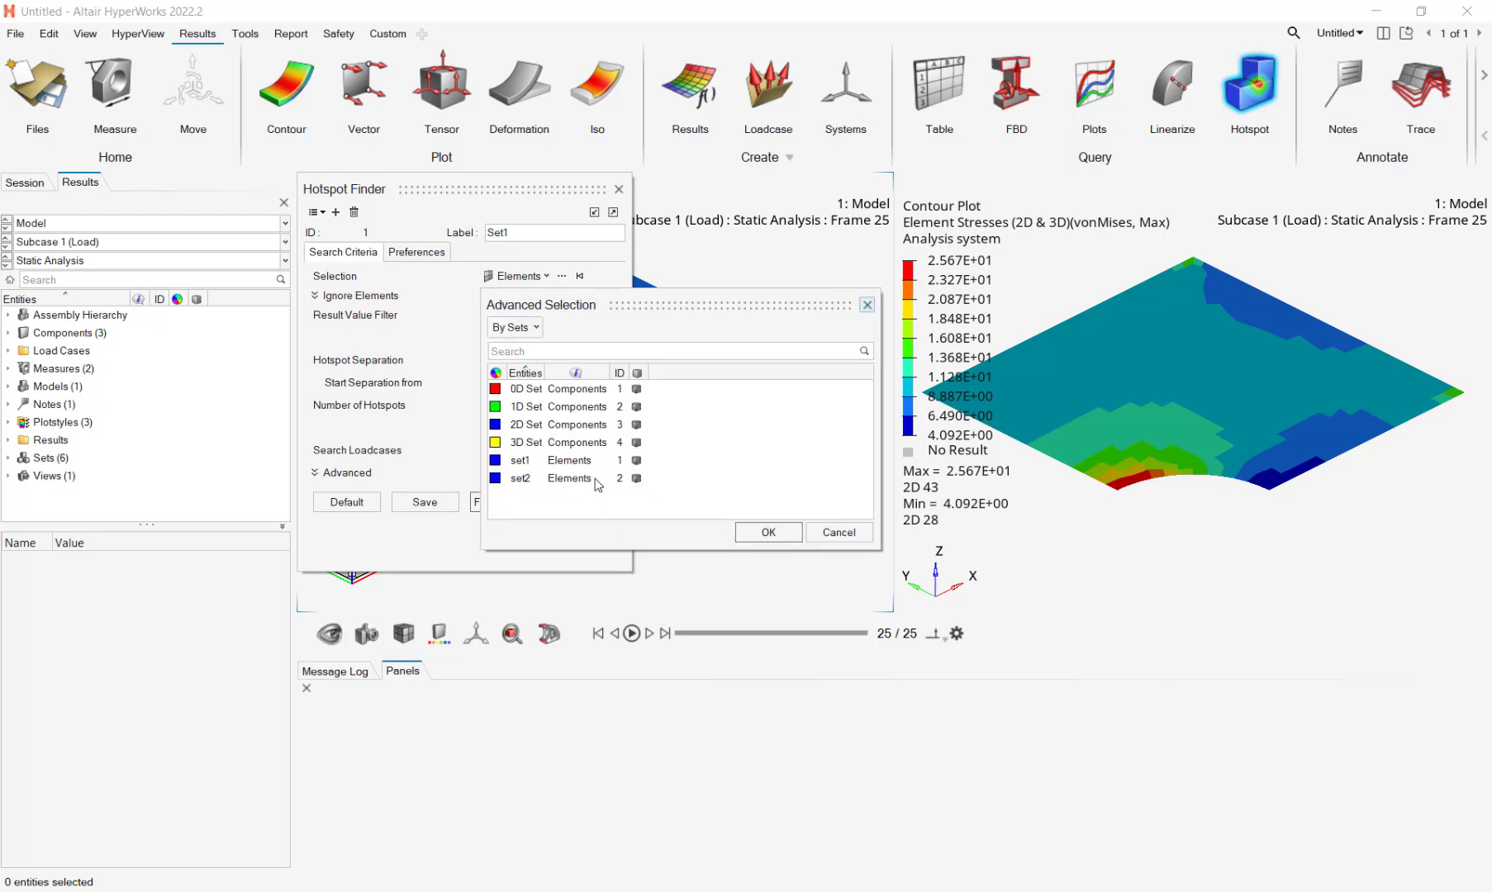
{"action": "left_click", "coordinate": [522, 463]}
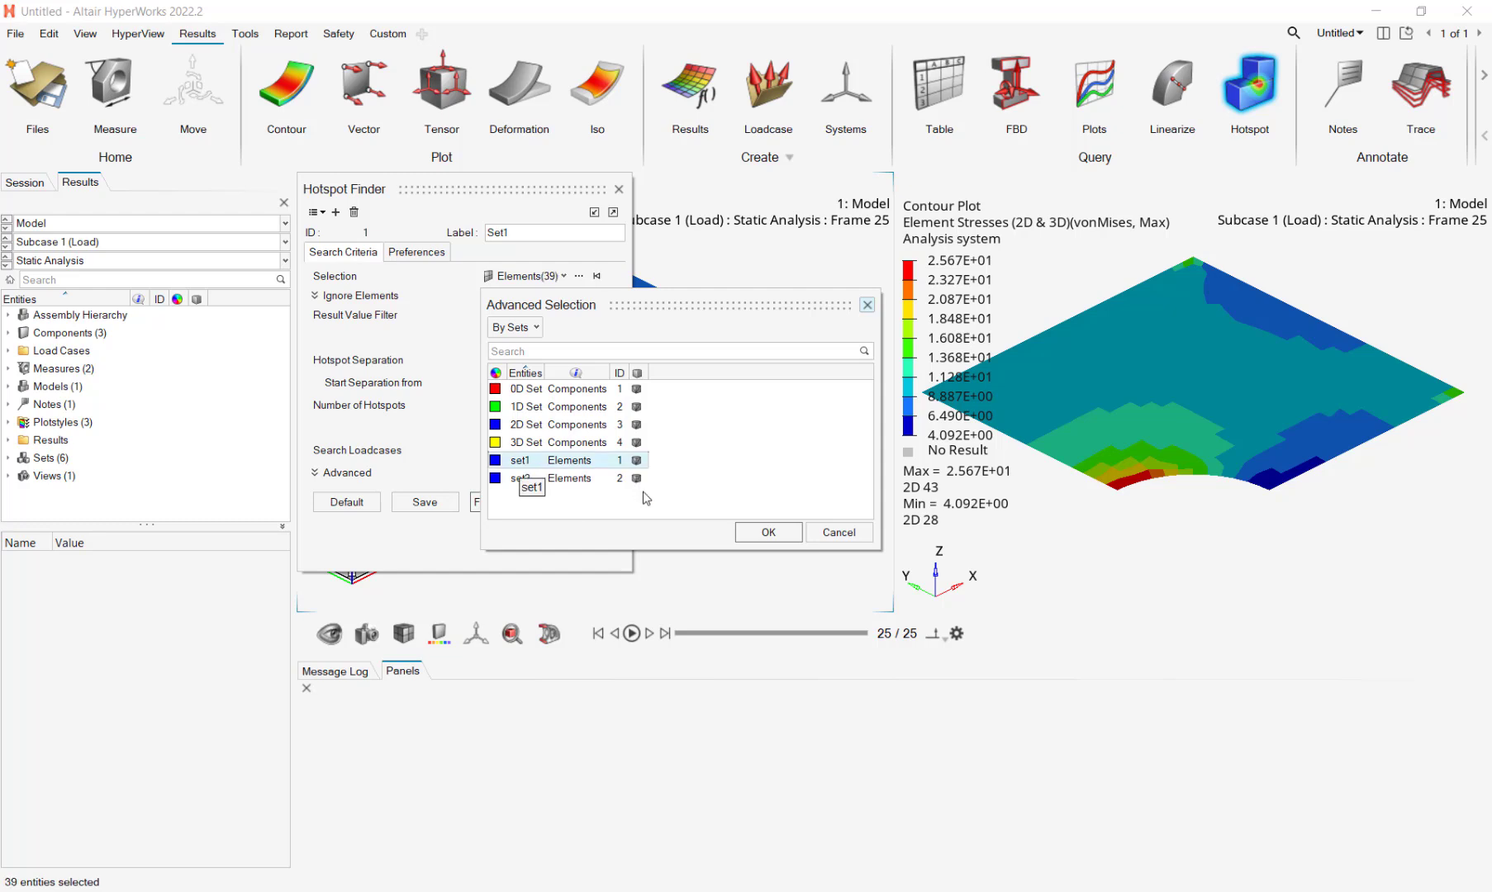
{"action": "left_click", "coordinate": [752, 535]}
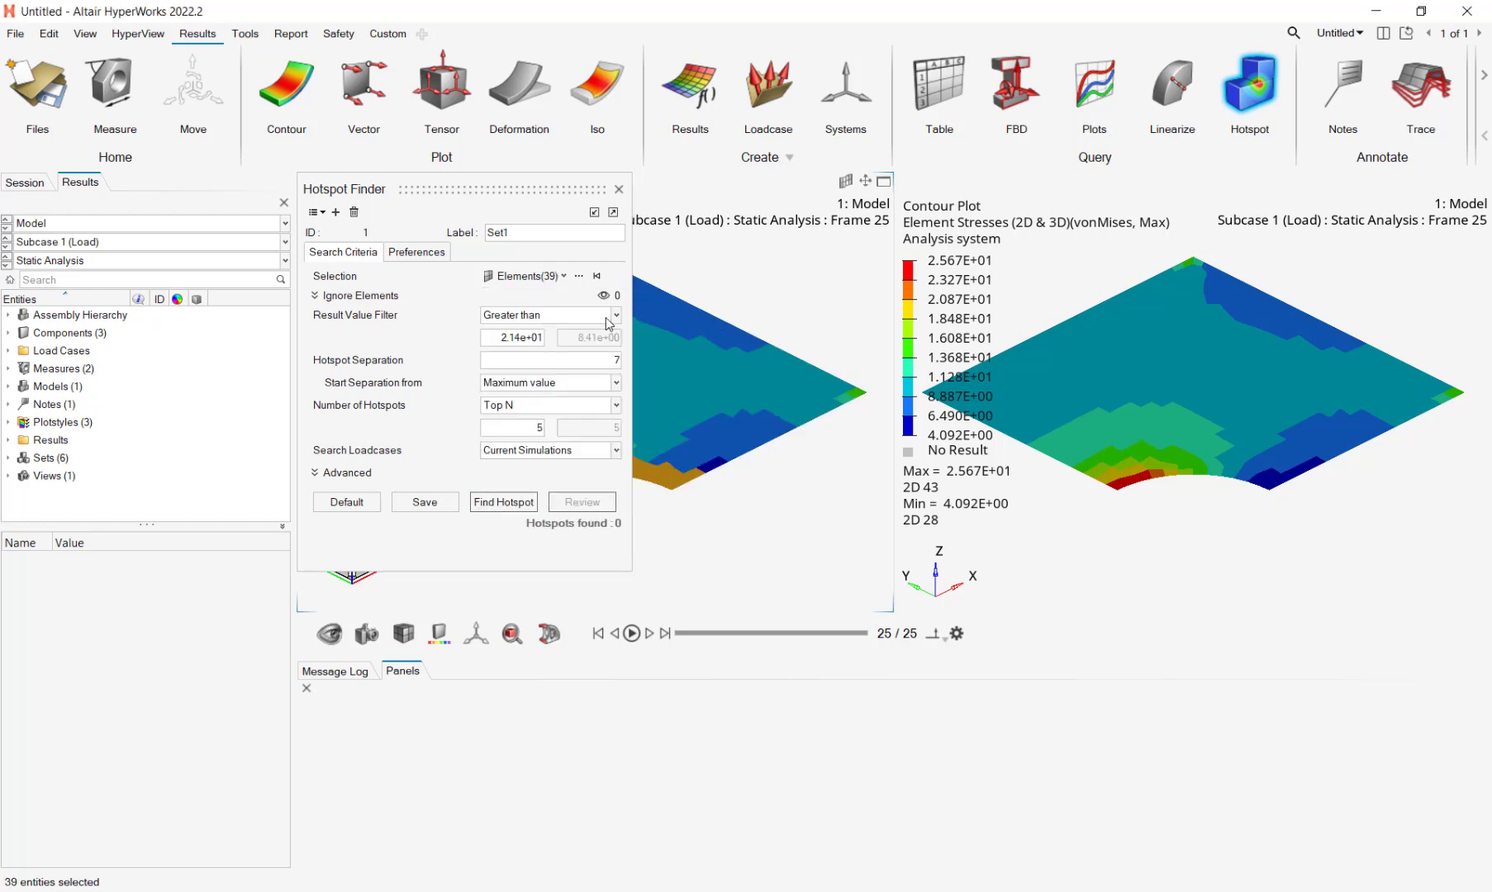
Set the result value filter to None, then find and review the set1 hotspots.
{"action": "left_click", "coordinate": [616, 320]}
{"action": "left_click", "coordinate": [540, 390]}
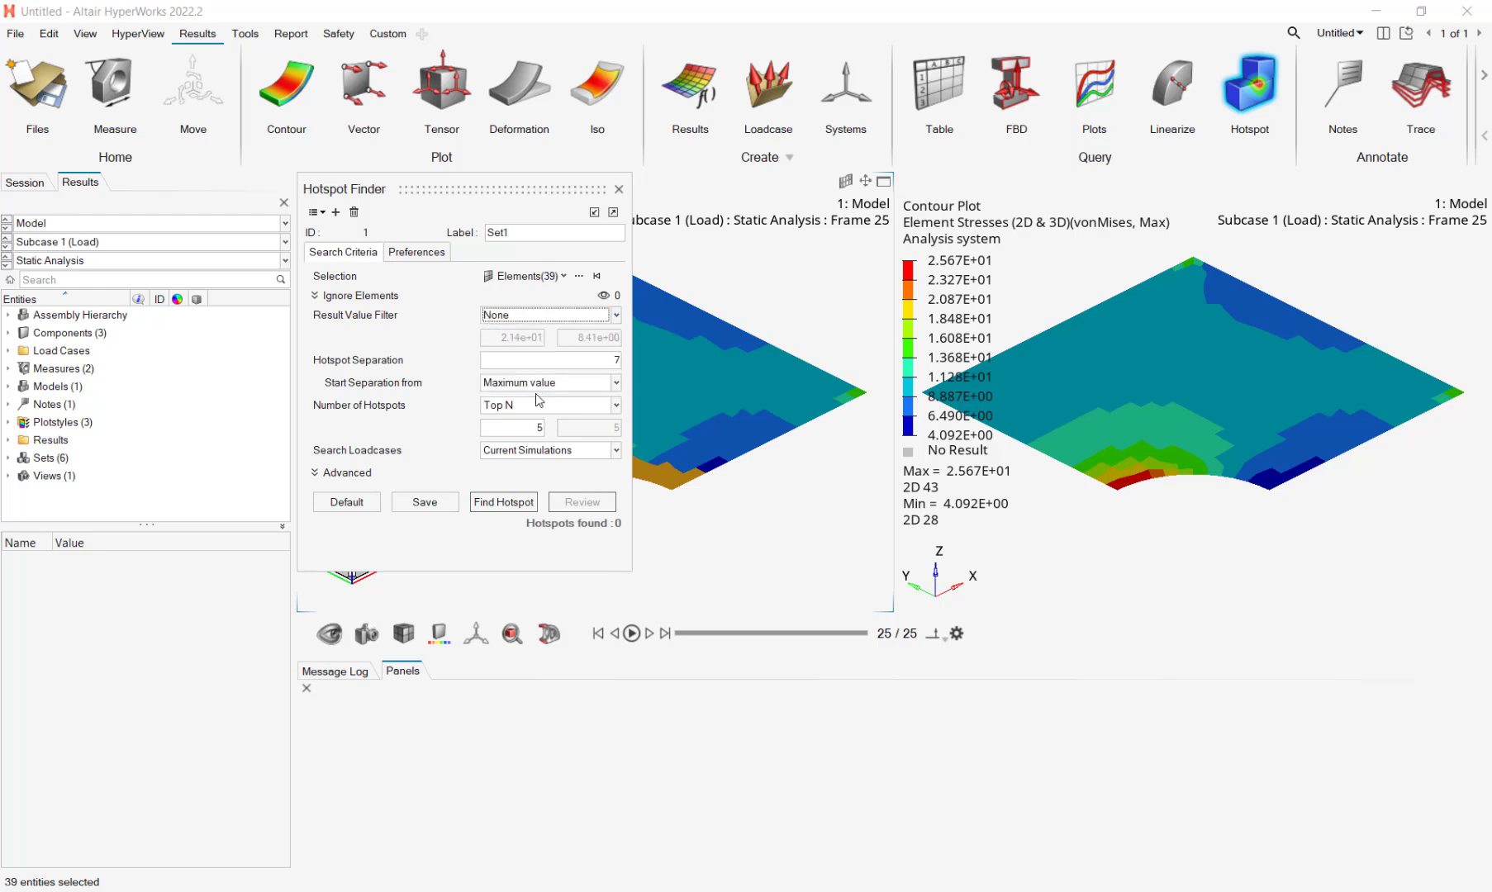
{"action": "left_click", "coordinate": [511, 502]}
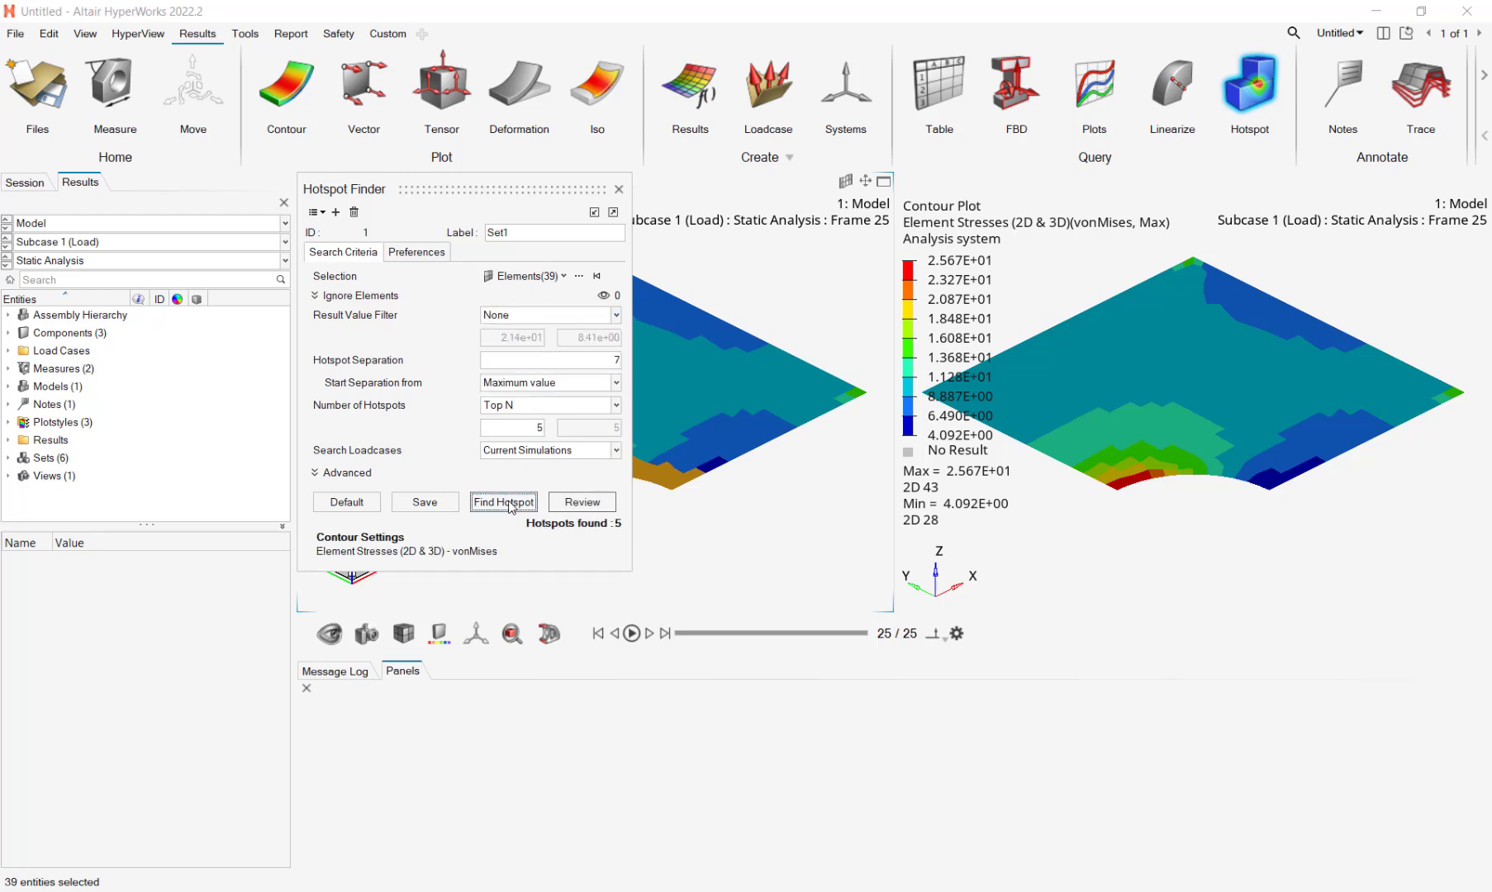
{"action": "left_click", "coordinate": [572, 504]}
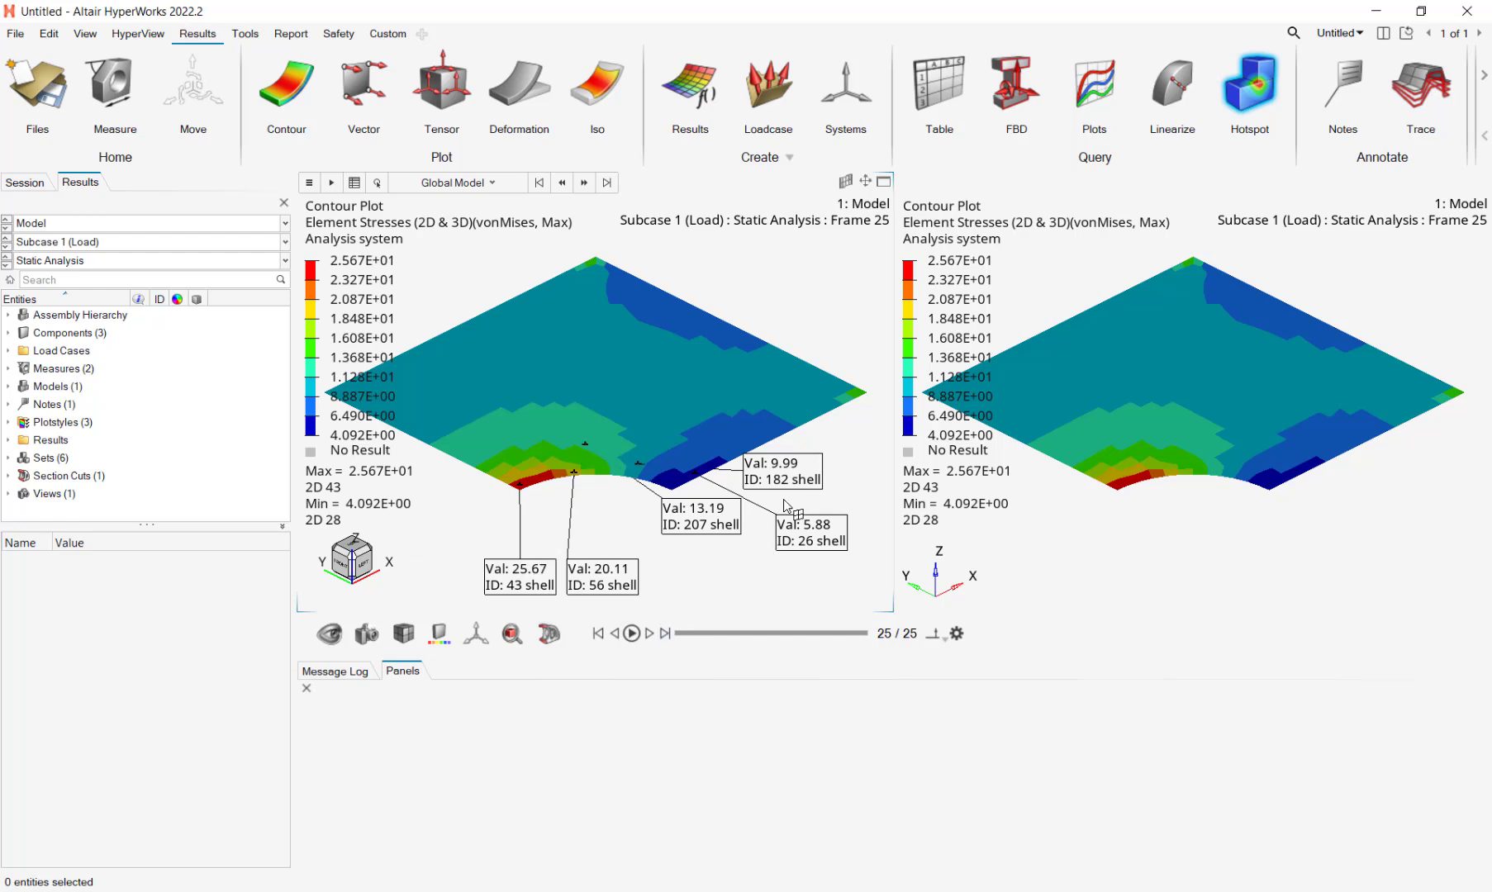
{"action": "left_click", "coordinate": [1033, 510]}
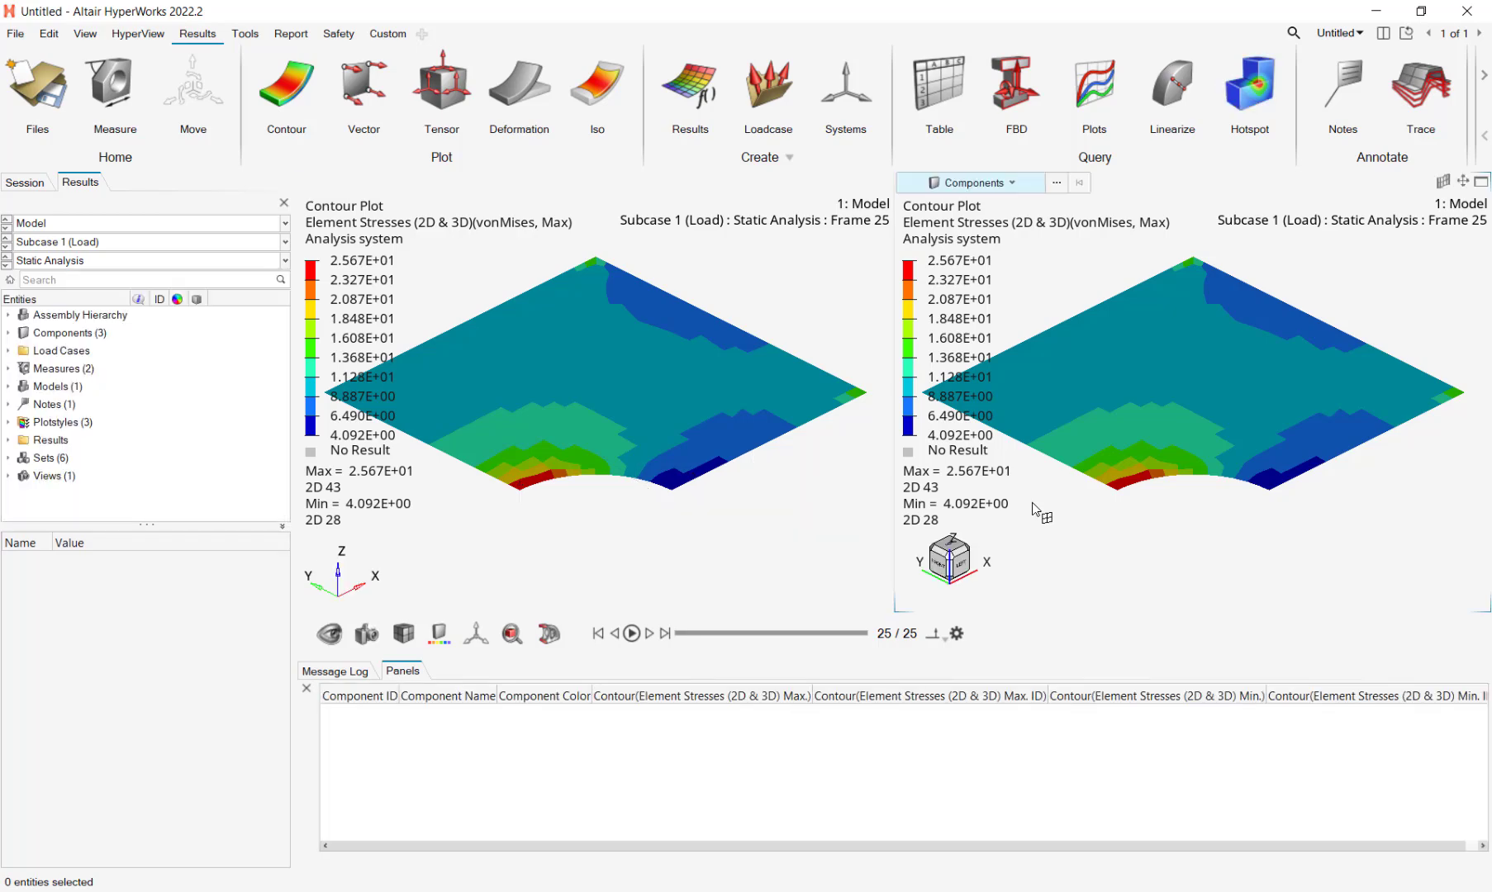
Create a hotspot query labelled Set2 on the right model searching elements of set2.
{"action": "left_click", "coordinate": [1249, 83]}
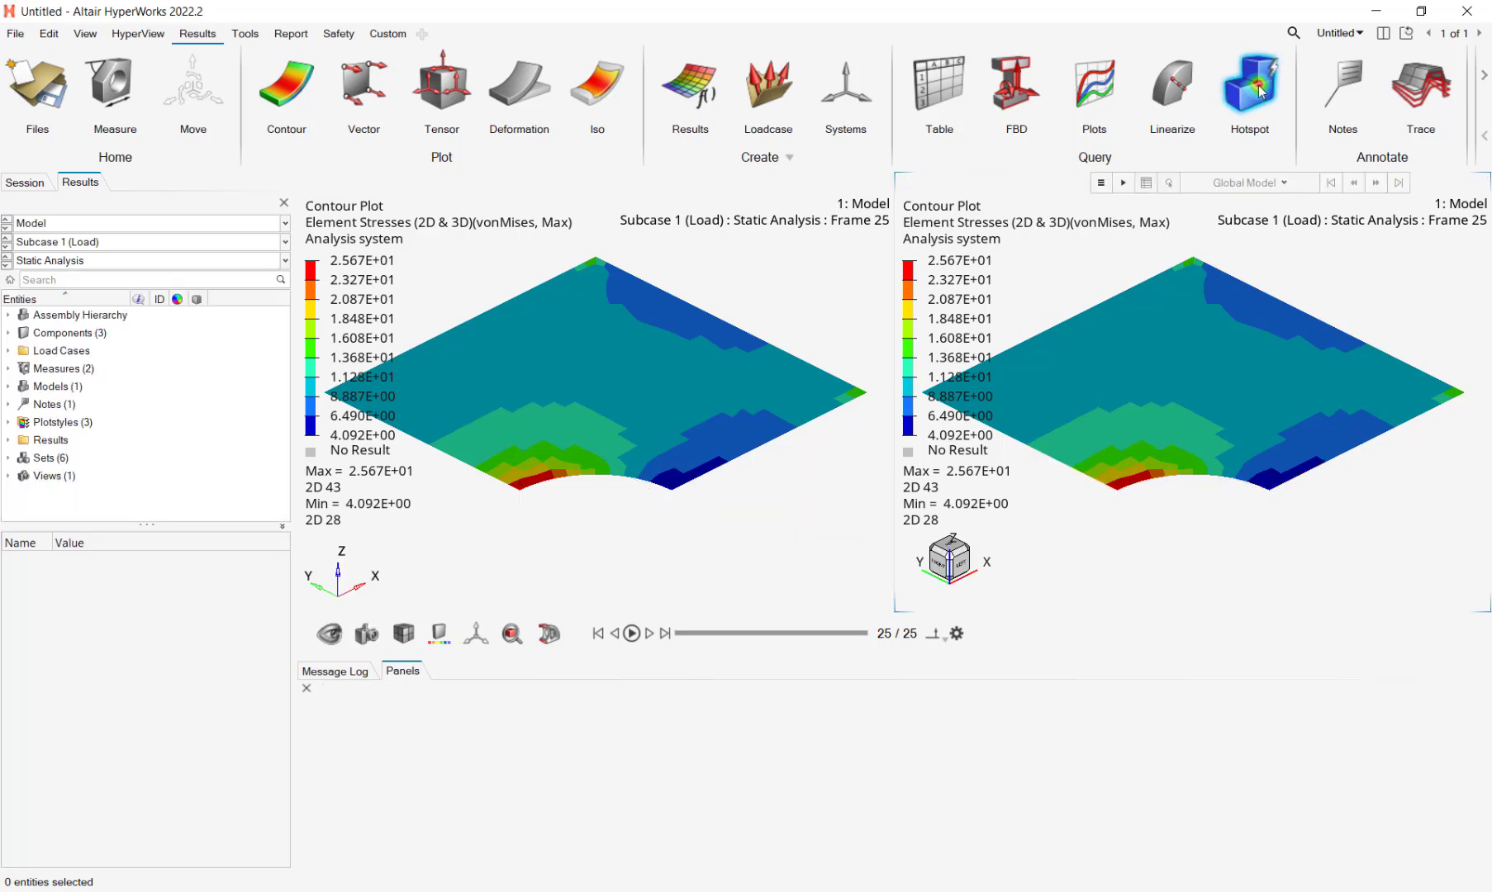
{"action": "left_click", "coordinate": [1101, 183]}
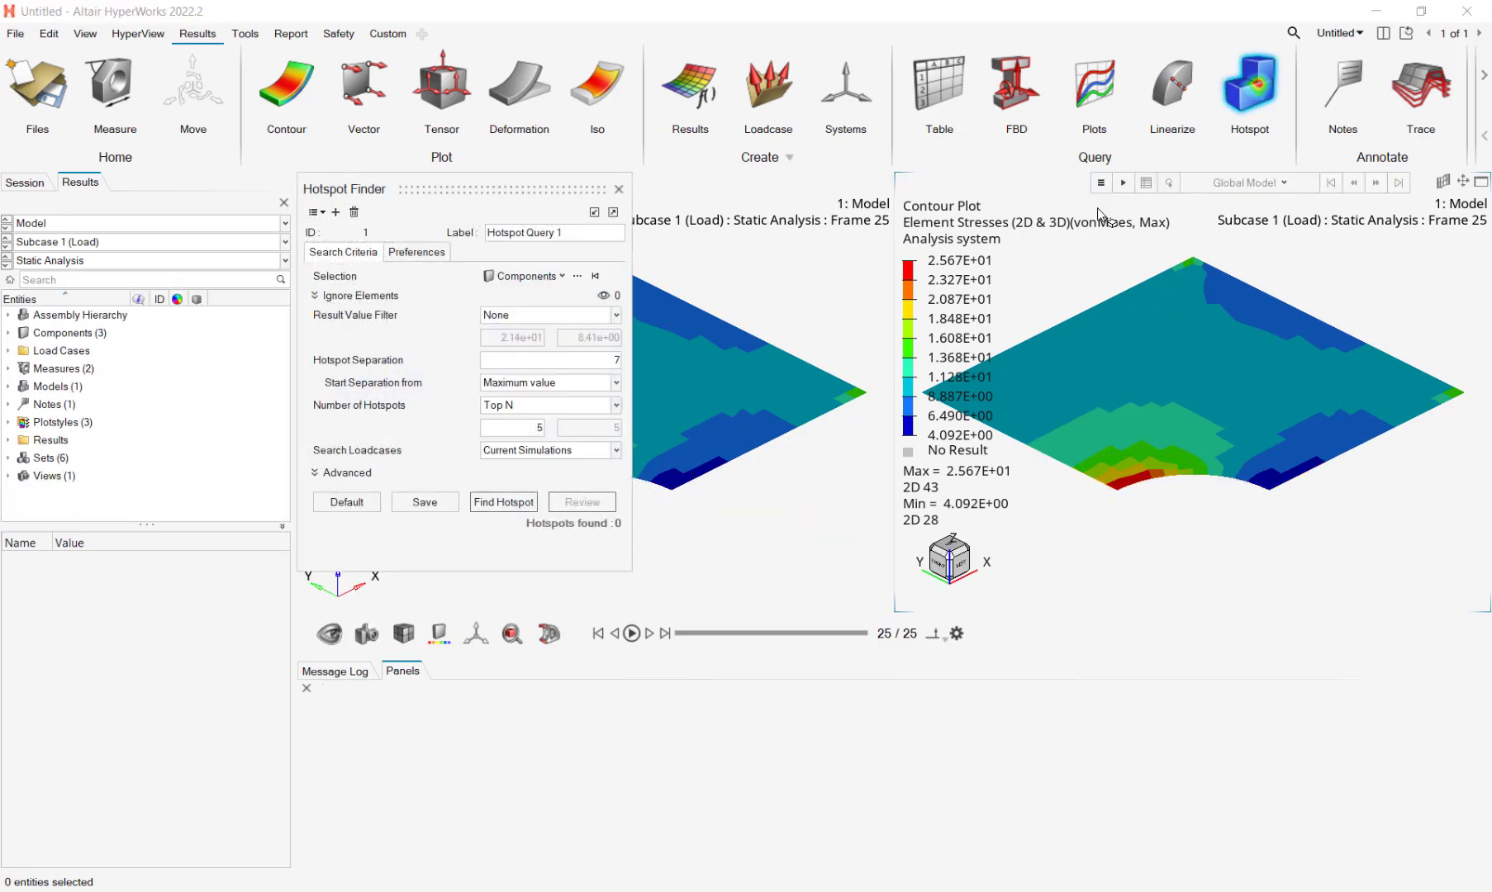
{"action": "triple_click", "coordinate": [573, 235]}
{"action": "type", "text": "Set2"}
{"action": "left_click", "coordinate": [560, 280]}
{"action": "left_click", "coordinate": [544, 307]}
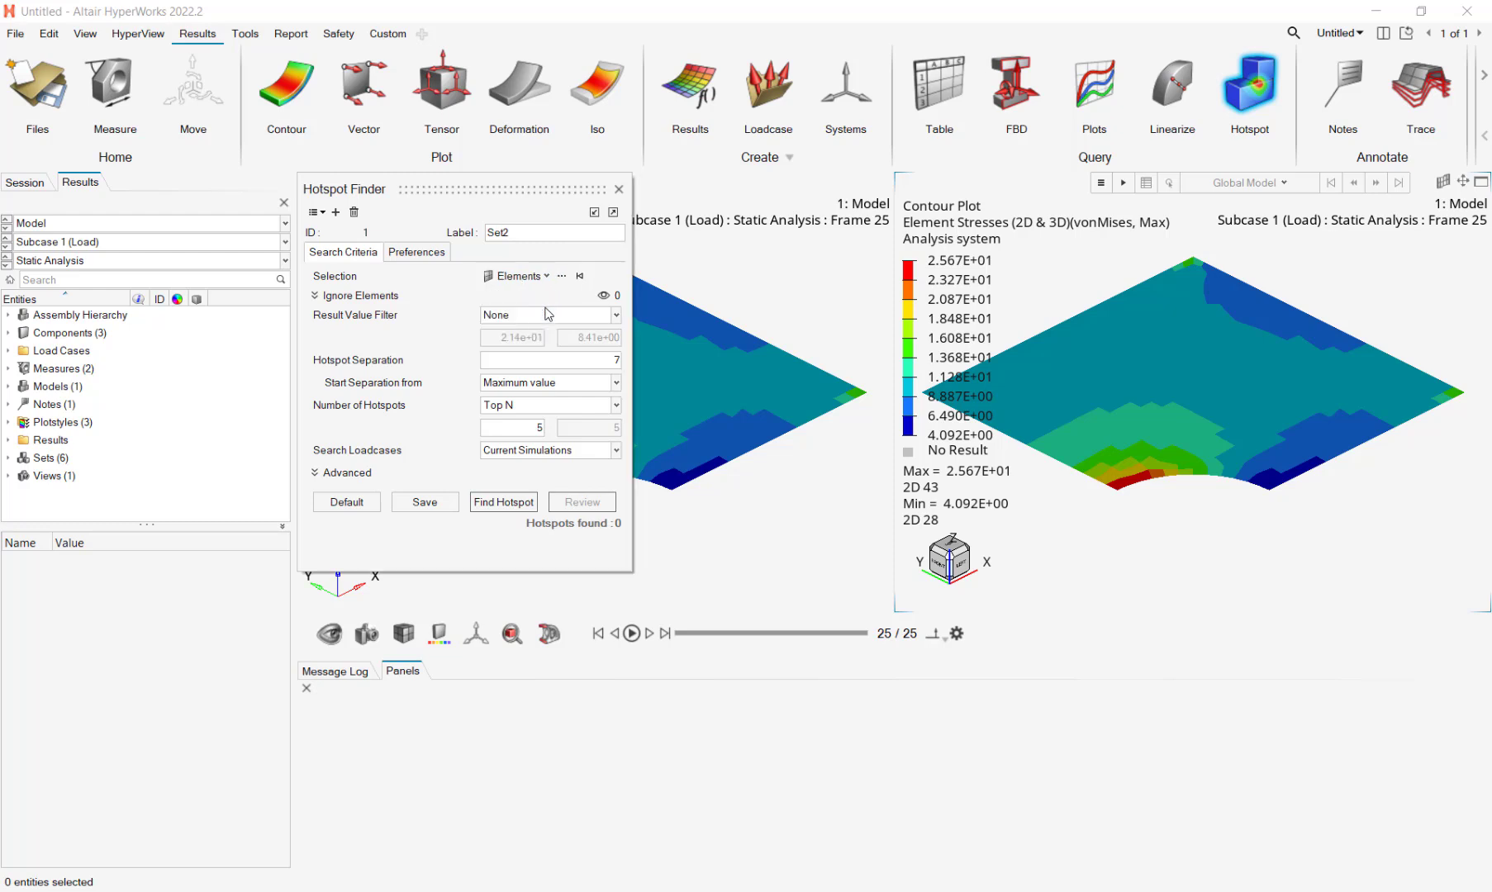
{"action": "left_click", "coordinate": [561, 276]}
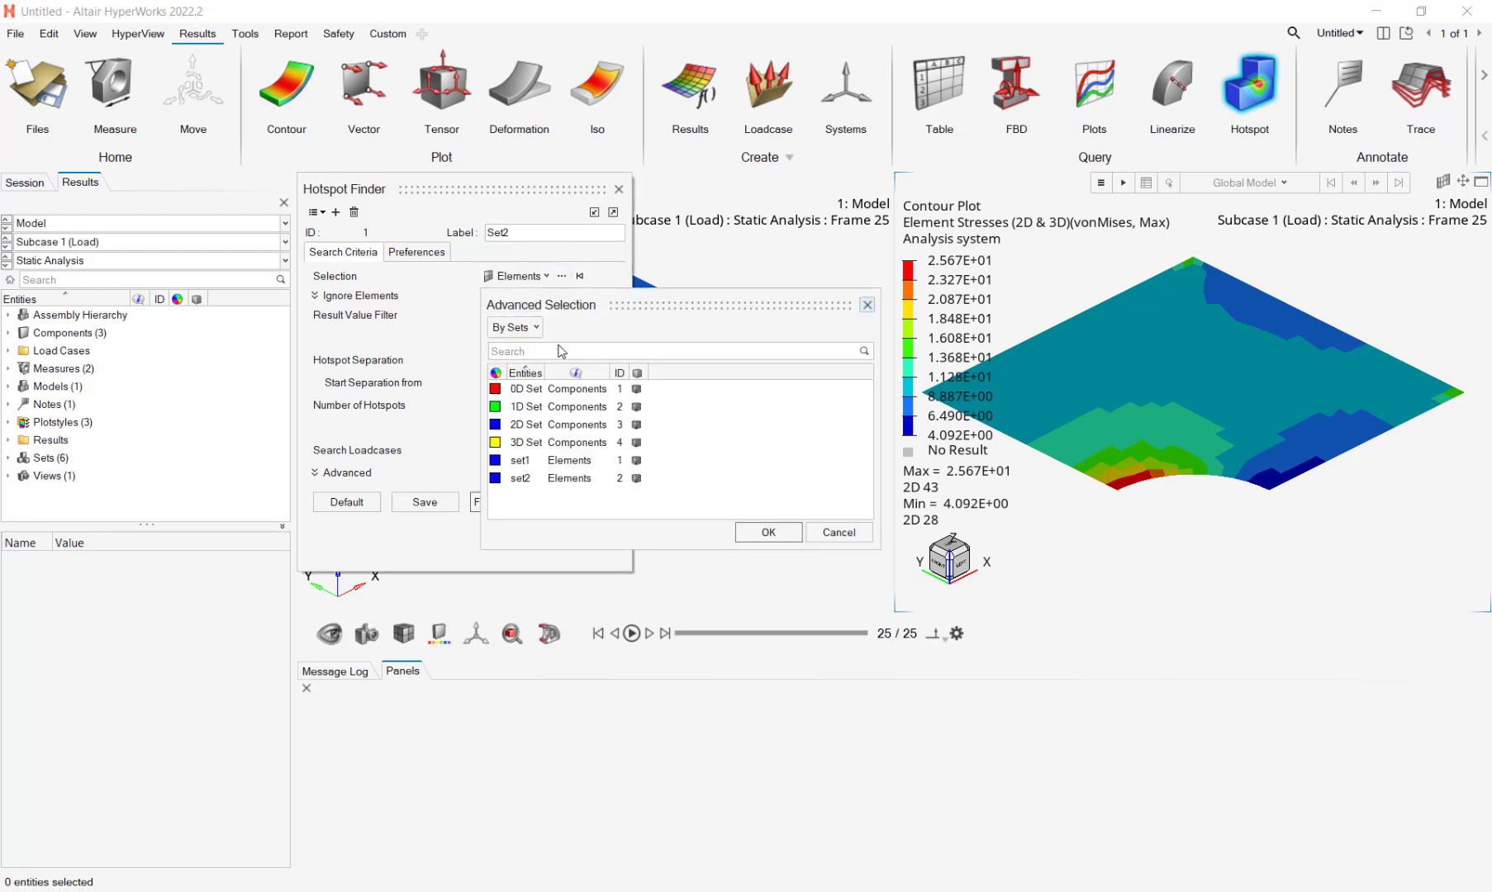
{"action": "left_click", "coordinate": [520, 478]}
{"action": "left_click", "coordinate": [756, 535]}
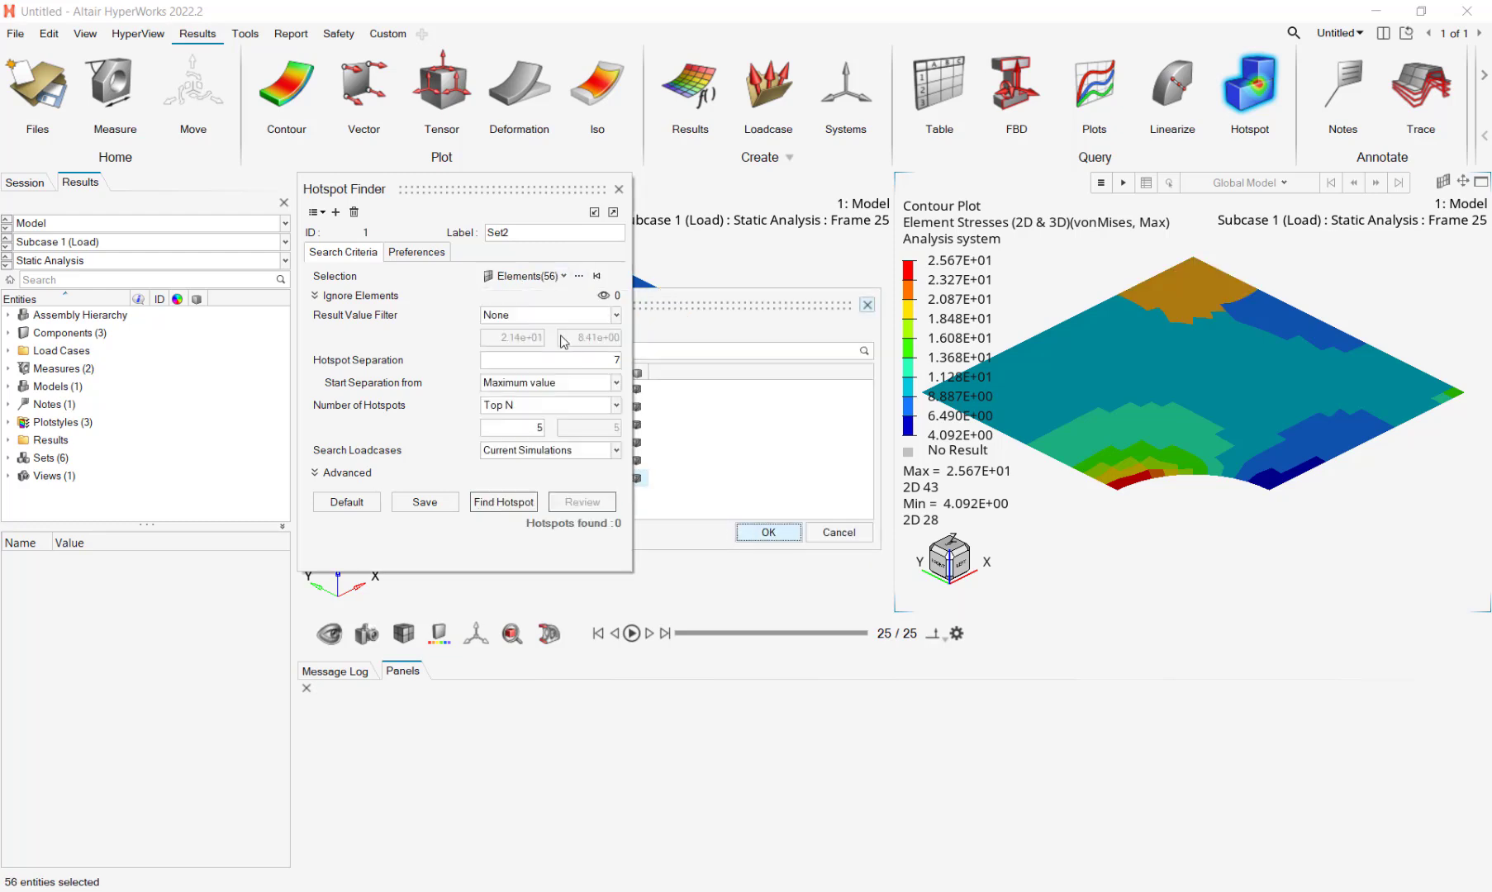
Keep the result value filter at None, then find and review the set2 hotspots.
{"action": "left_click", "coordinate": [502, 316]}
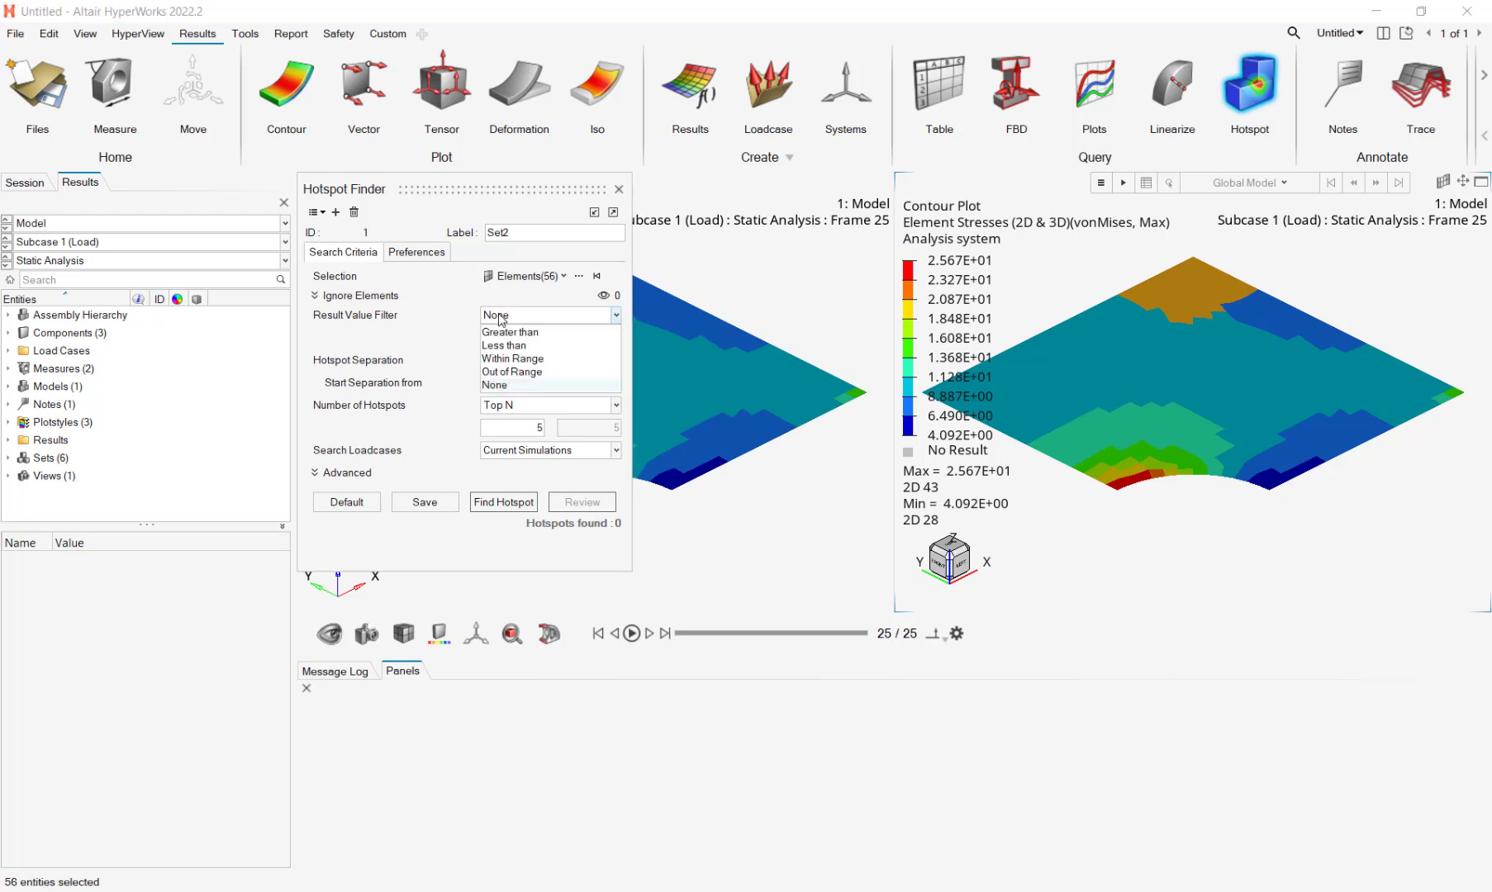
{"action": "left_click", "coordinate": [506, 390]}
{"action": "left_click", "coordinate": [512, 506]}
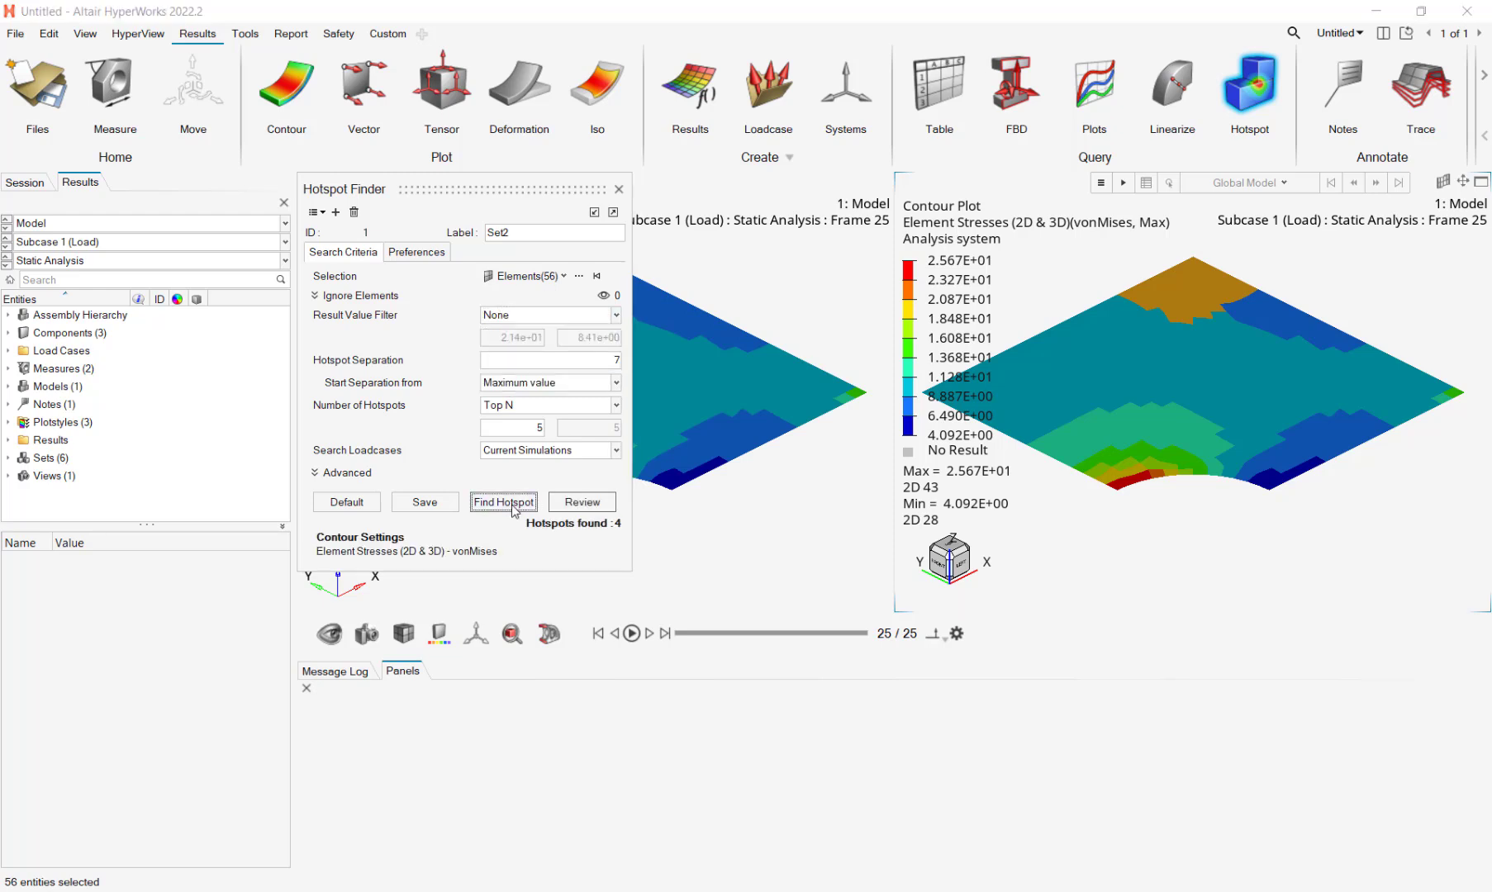
{"action": "left_click", "coordinate": [596, 504]}
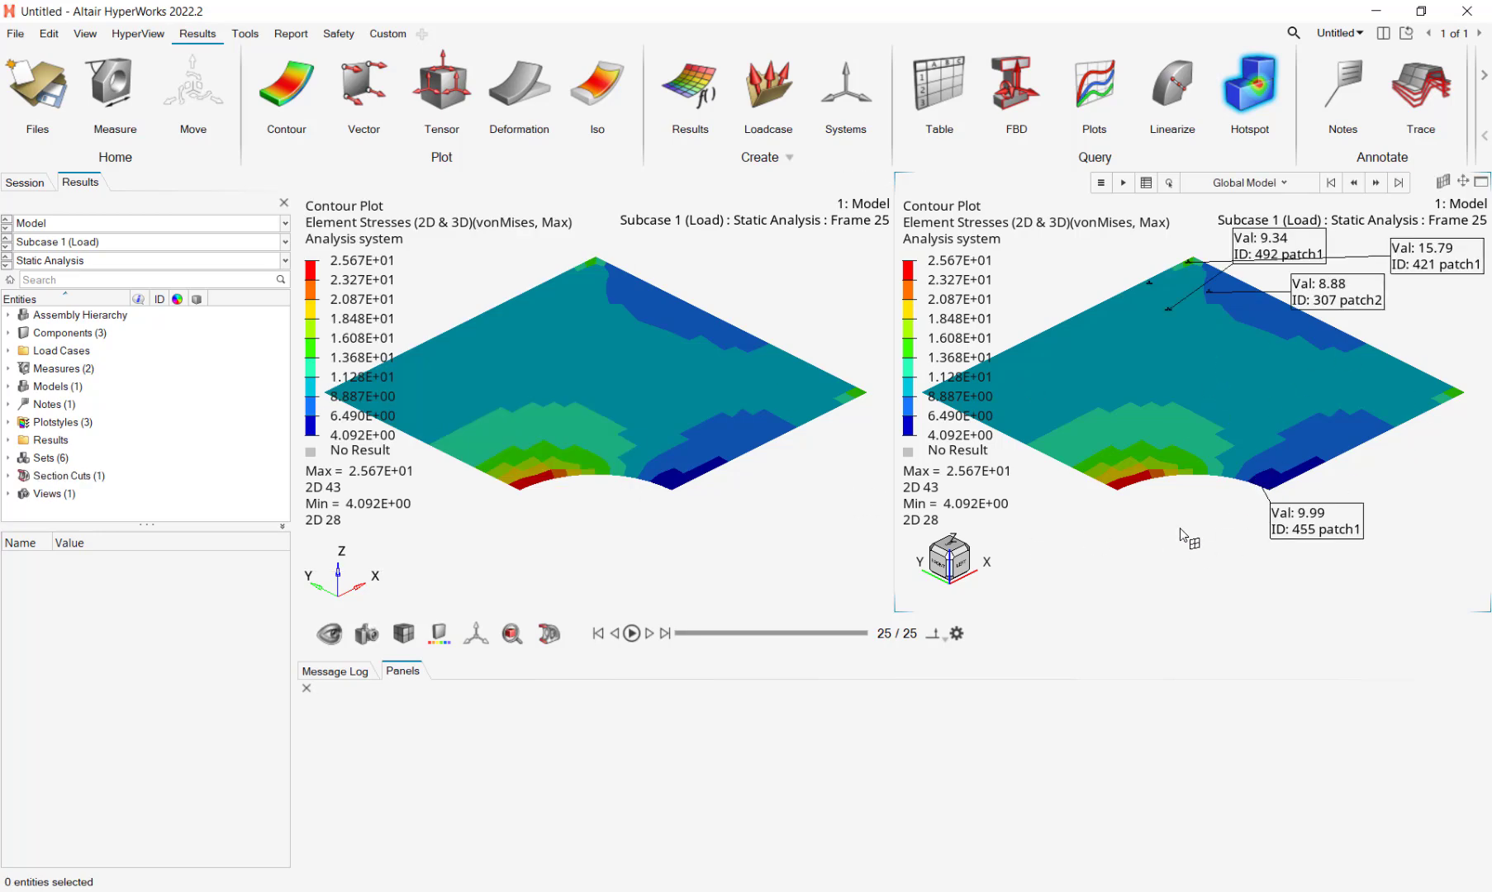
Save the HyperView session as Hotspots_set2.mvw in For_video2.
{"action": "left_click", "coordinate": [15, 35]}
{"action": "left_click", "coordinate": [66, 286]}
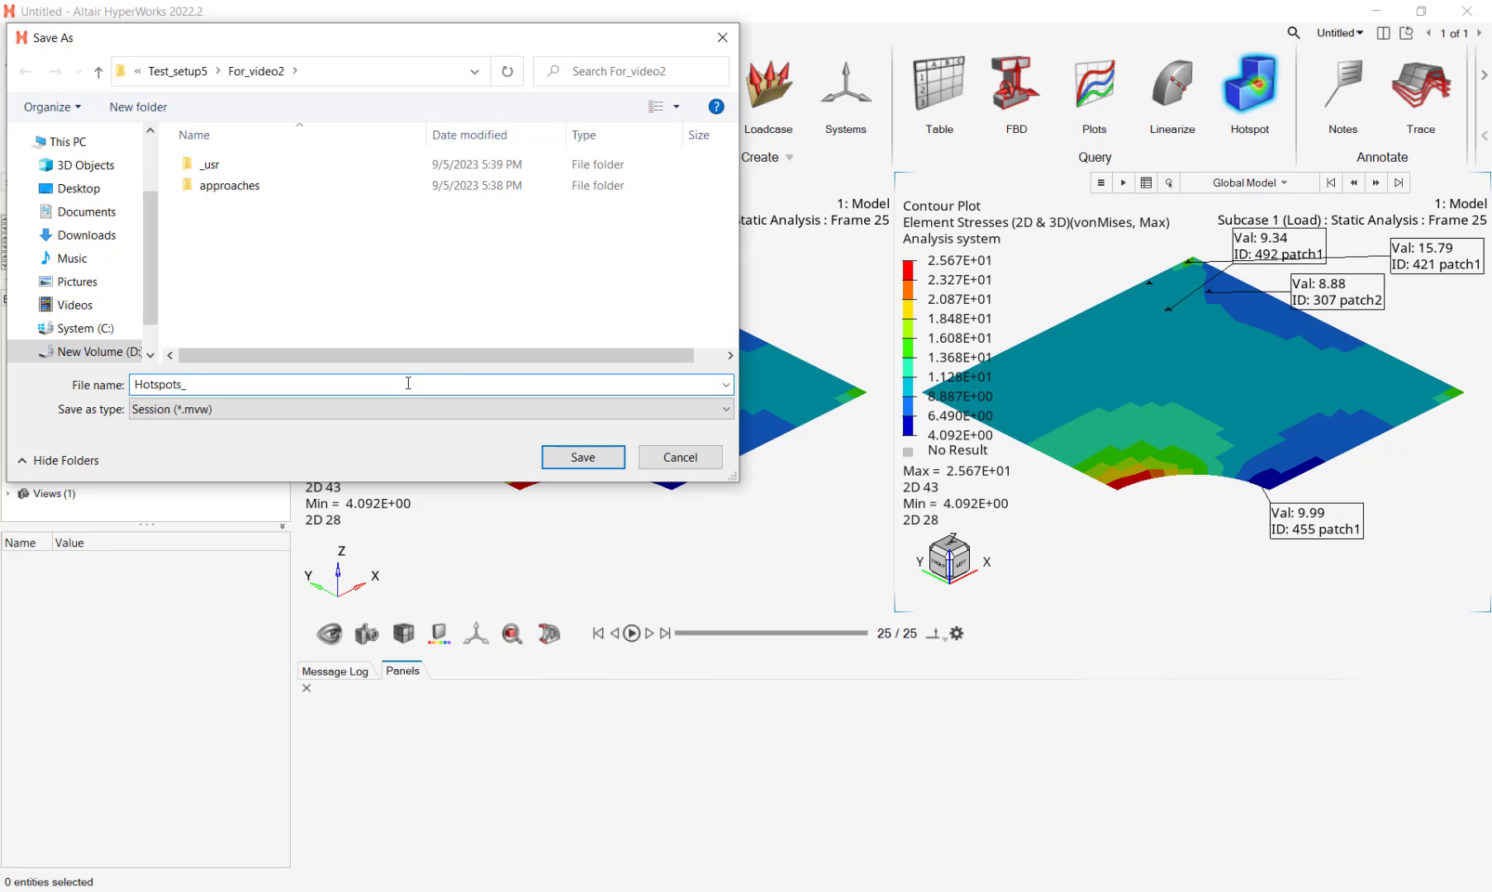
{"action": "left_click", "coordinate": [613, 457]}
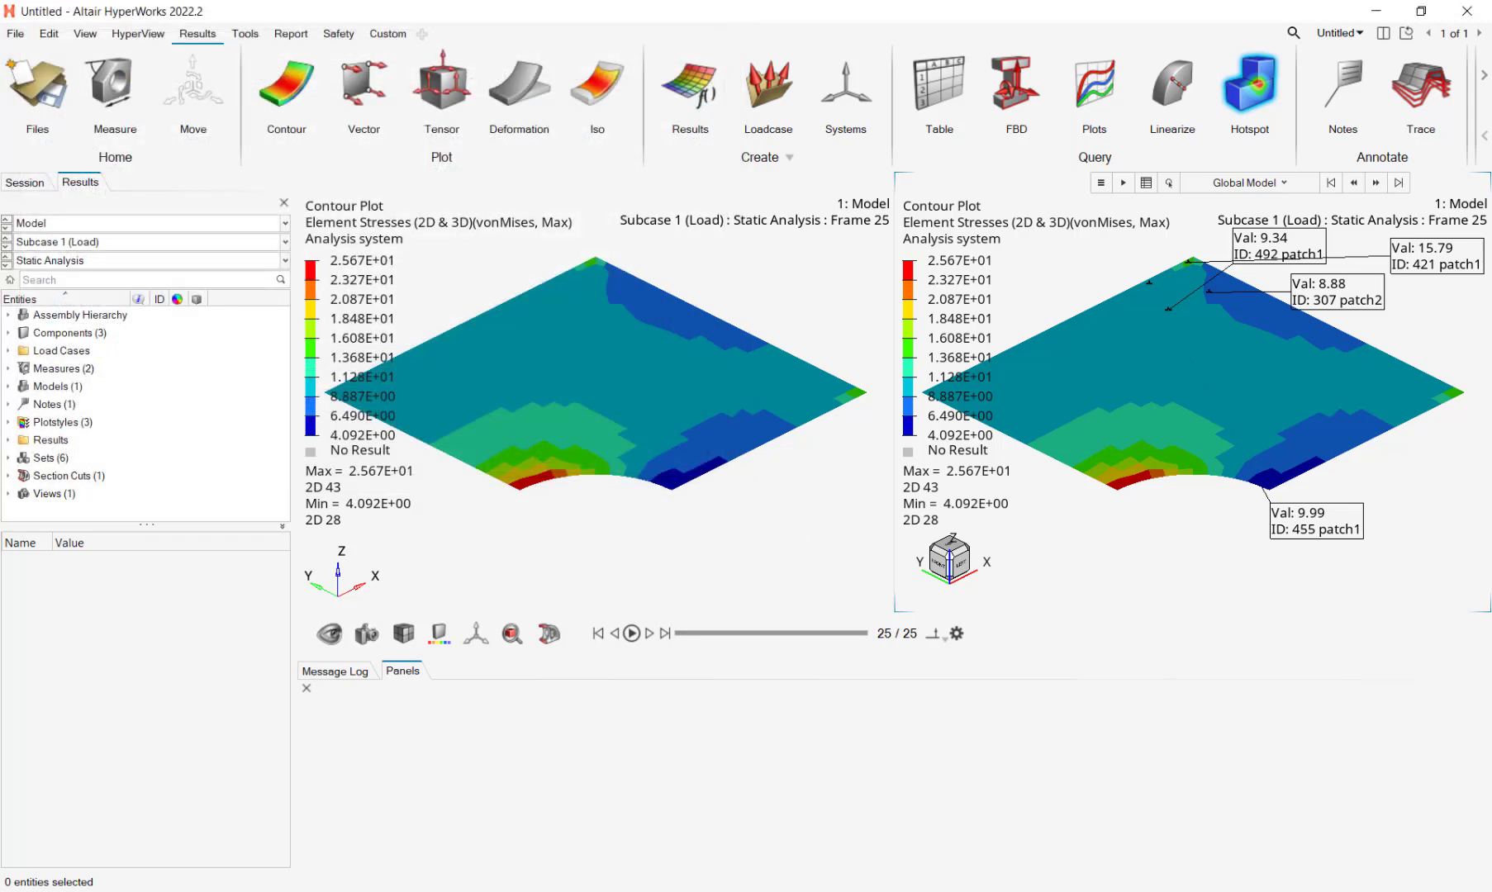
Add Plate_with_elemental_set2.h3d as an output file resource of Parameterized File 1.
{"action": "left_click", "coordinate": [787, 890]}
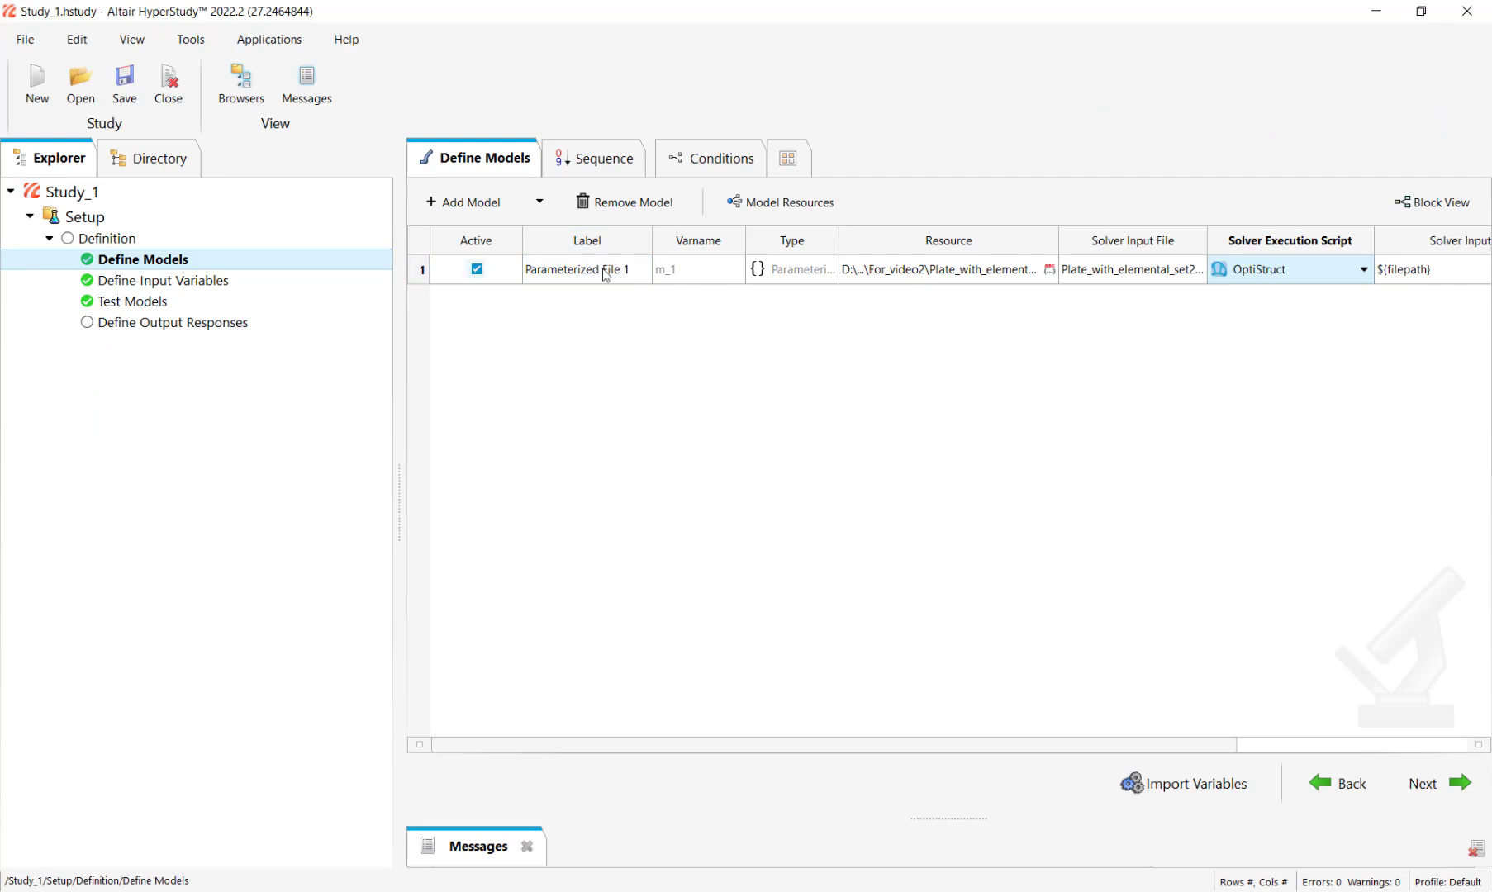
{"action": "left_click", "coordinate": [822, 210]}
{"action": "right_click", "coordinate": [447, 285]}
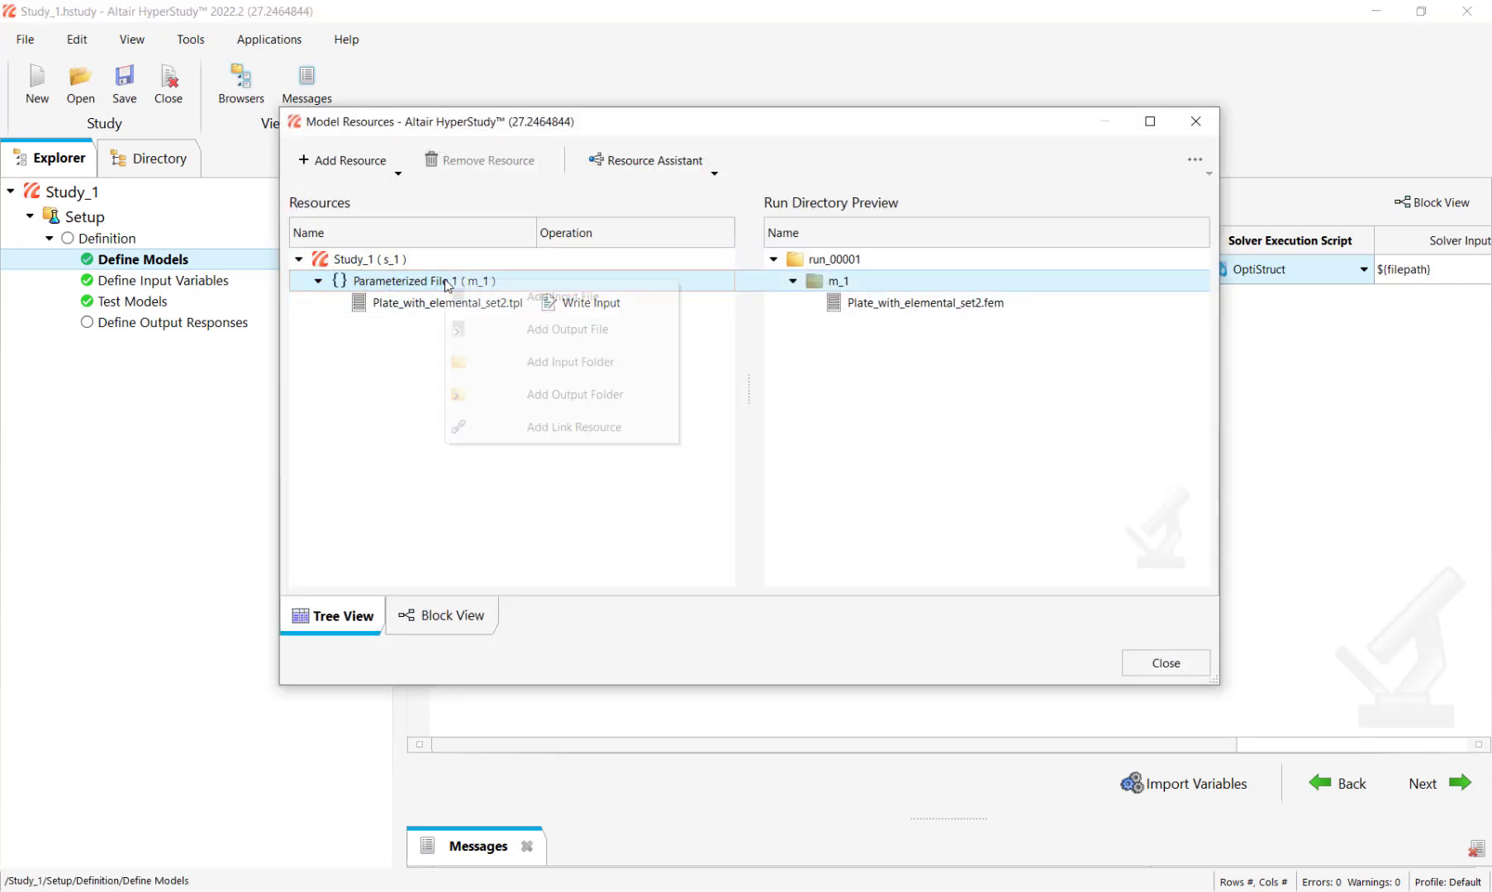
{"action": "left_click", "coordinate": [536, 342]}
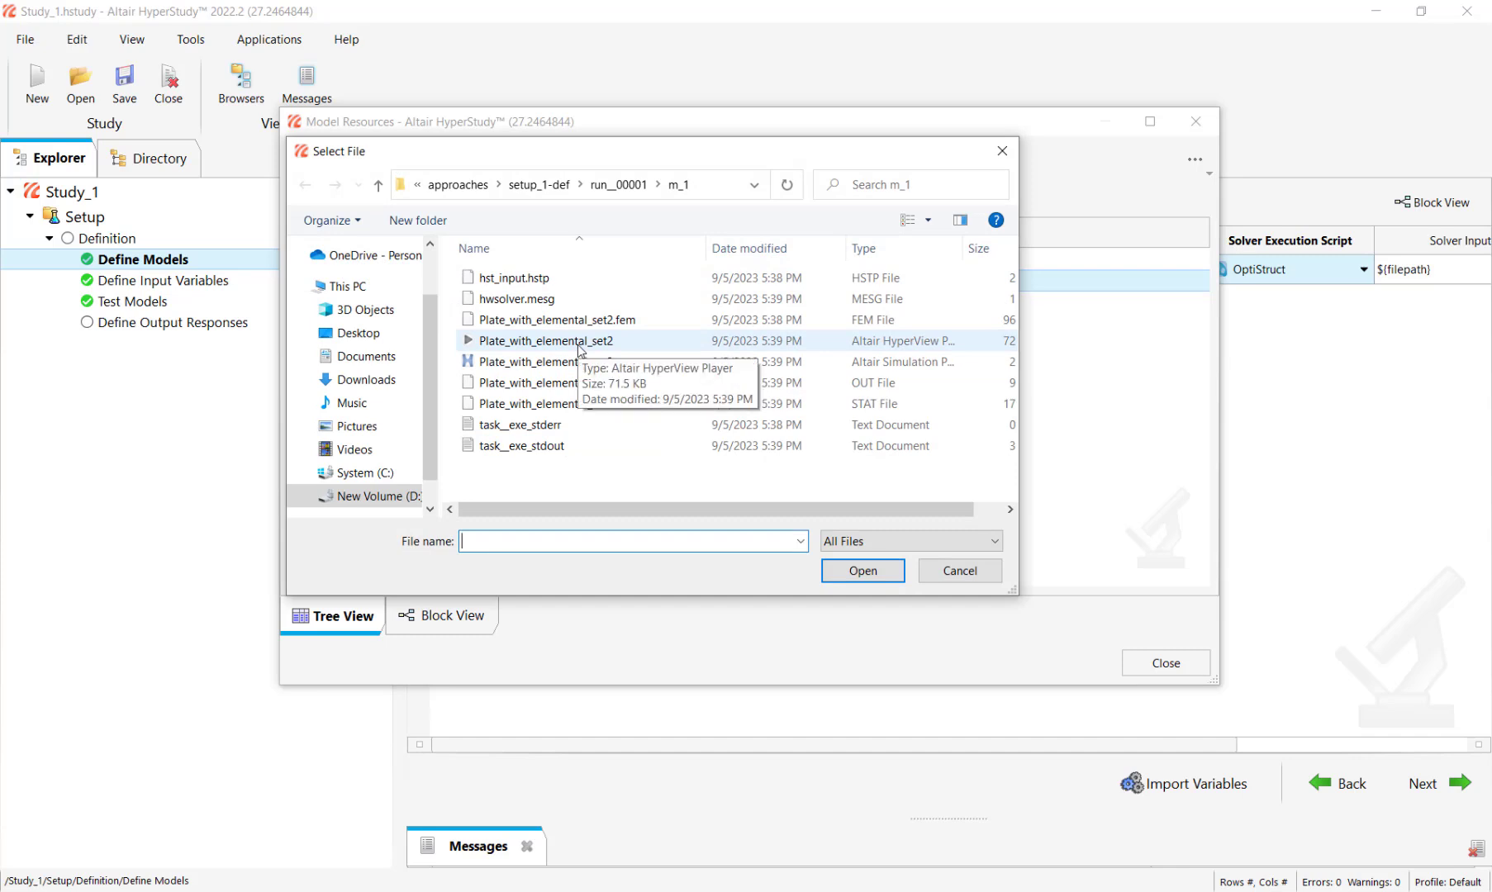
{"action": "left_click", "coordinate": [580, 347]}
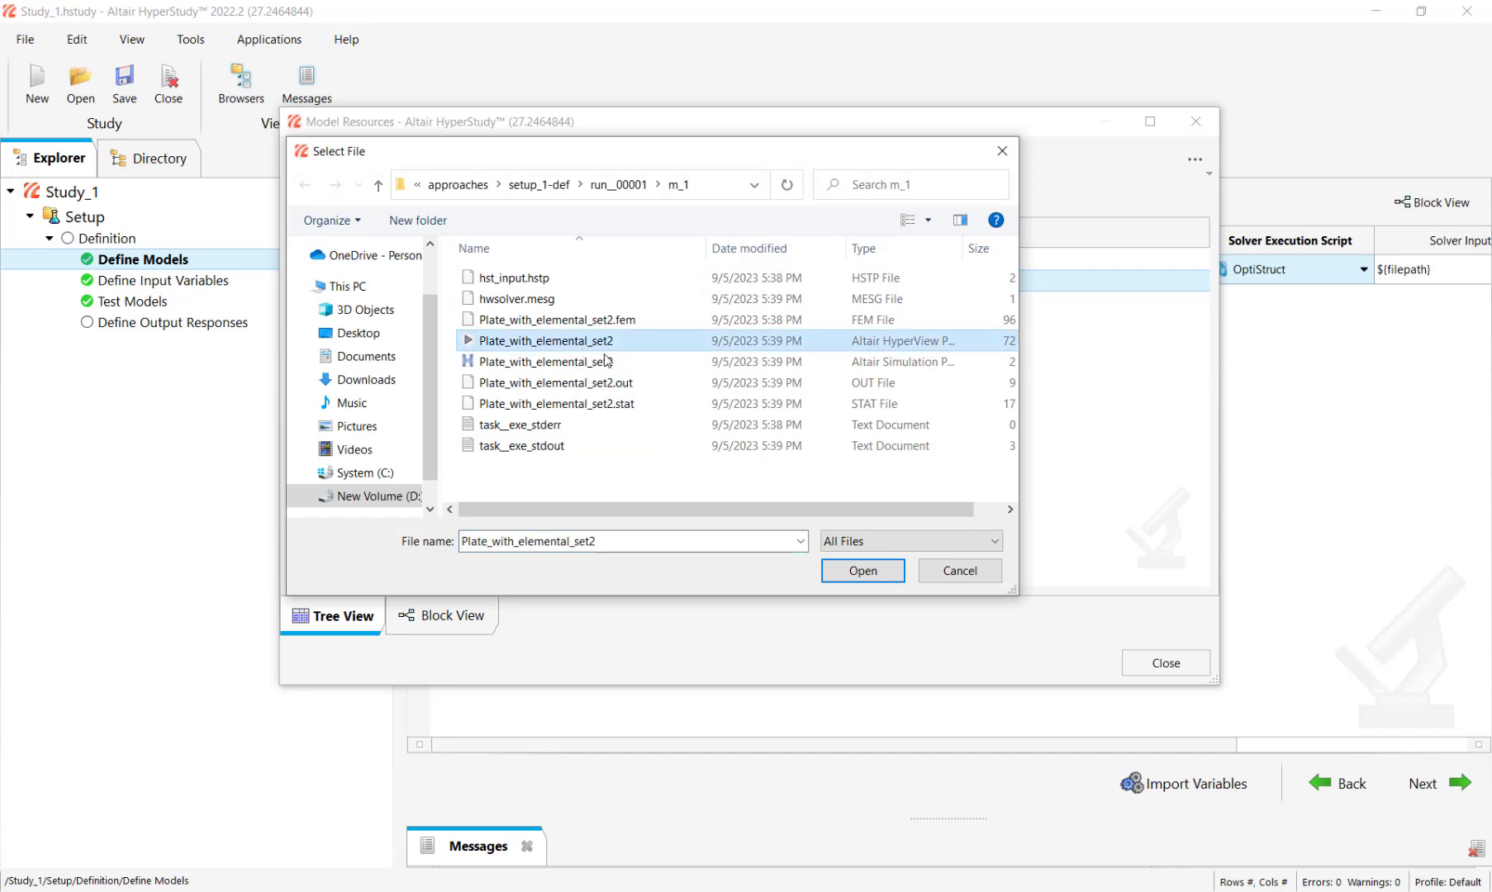
{"action": "left_click", "coordinate": [862, 570]}
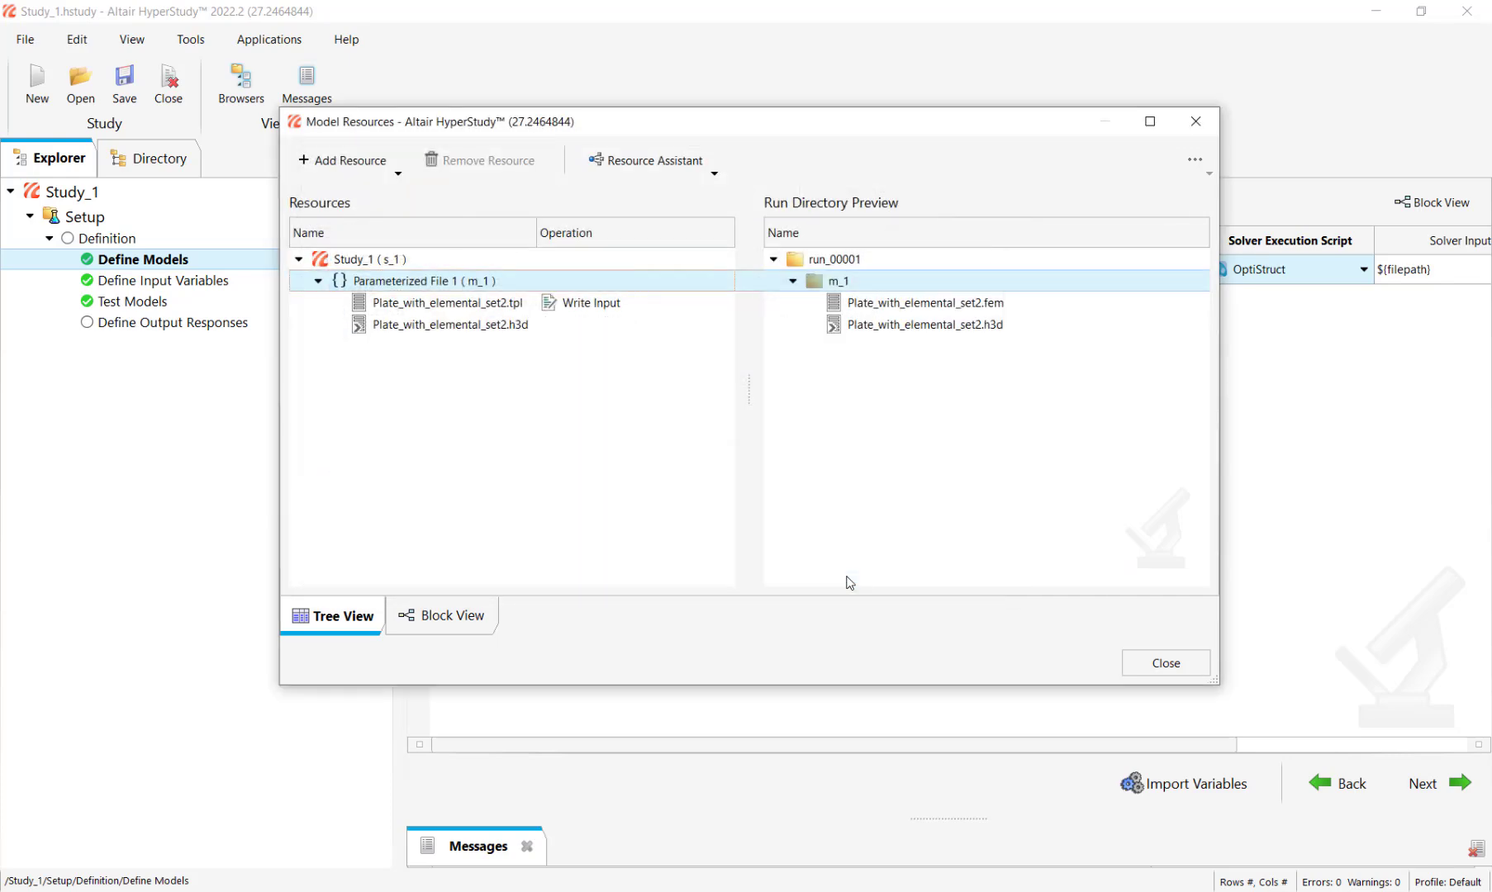
{"action": "left_click", "coordinate": [1179, 665]}
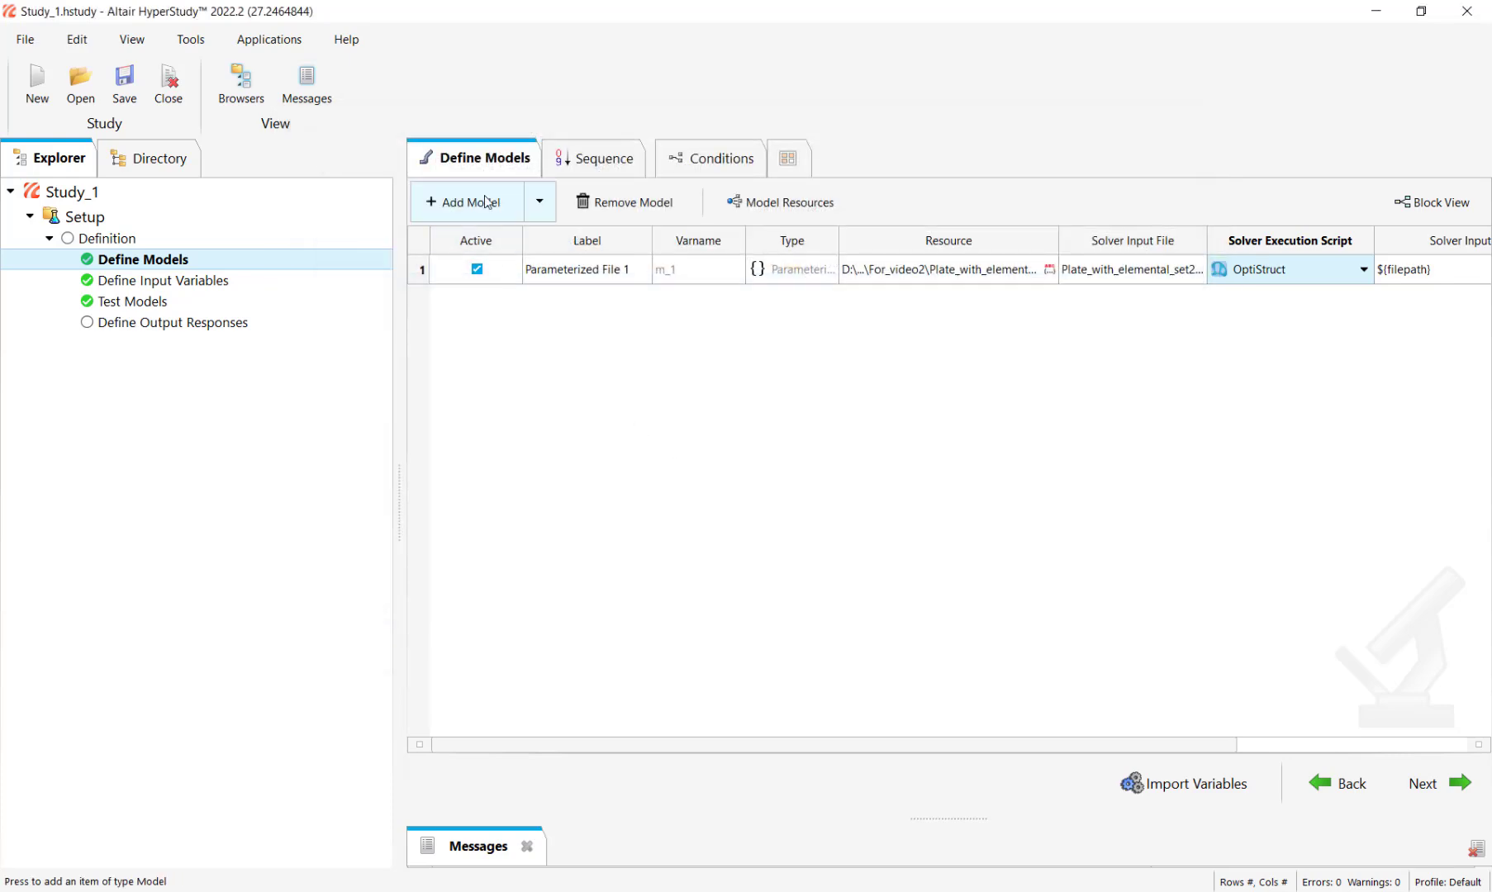
Add a HyperView model using Hotspots_set2.mvw as its resource.
{"action": "left_click", "coordinate": [443, 203]}
{"action": "left_click", "coordinate": [545, 401]}
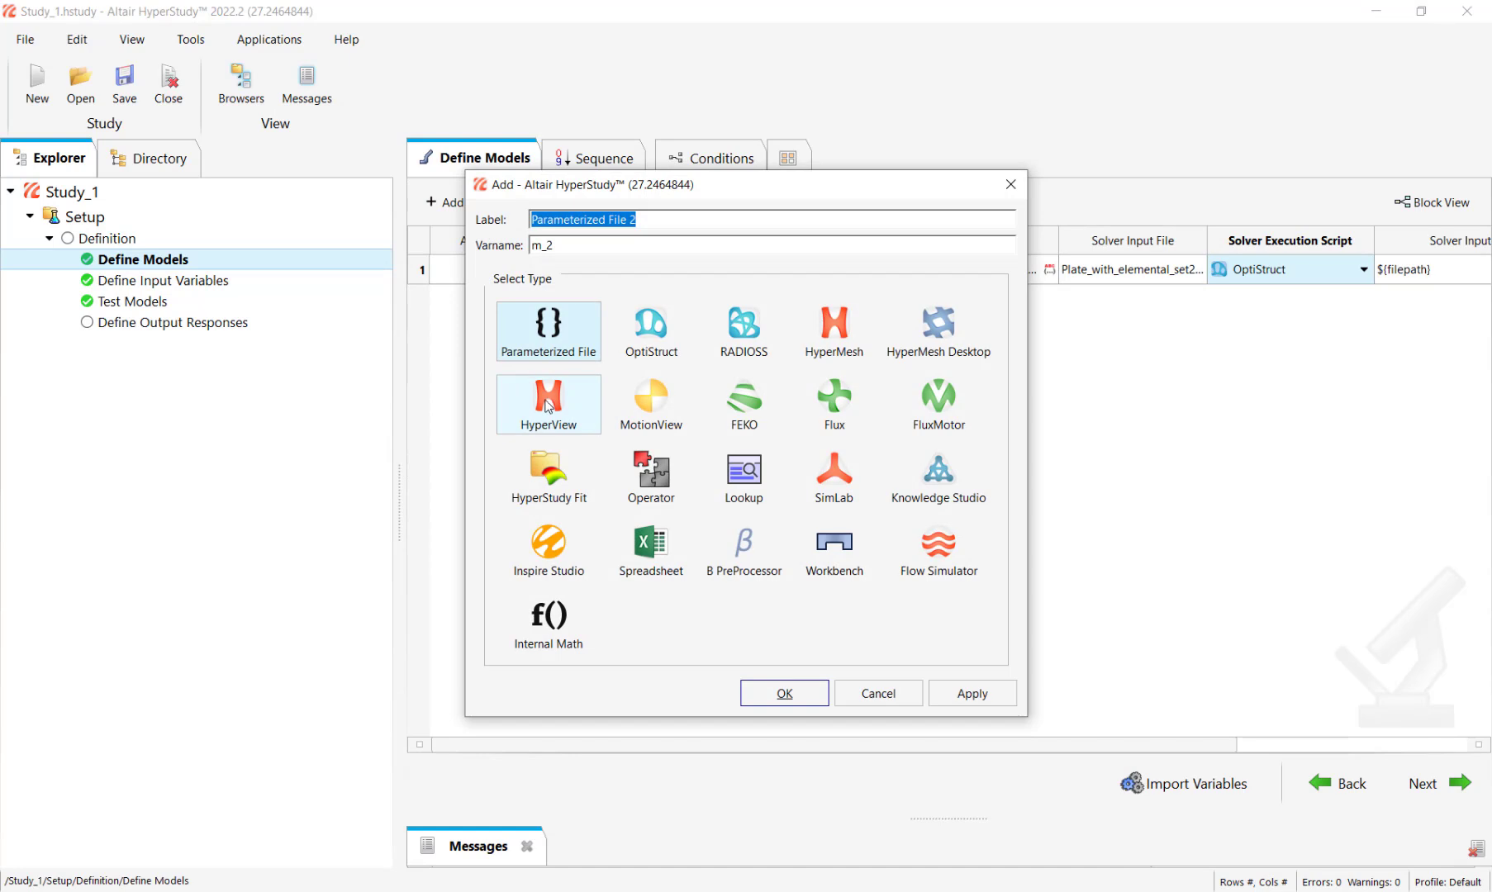
{"action": "left_click", "coordinate": [783, 693]}
{"action": "left_click", "coordinate": [1045, 299]}
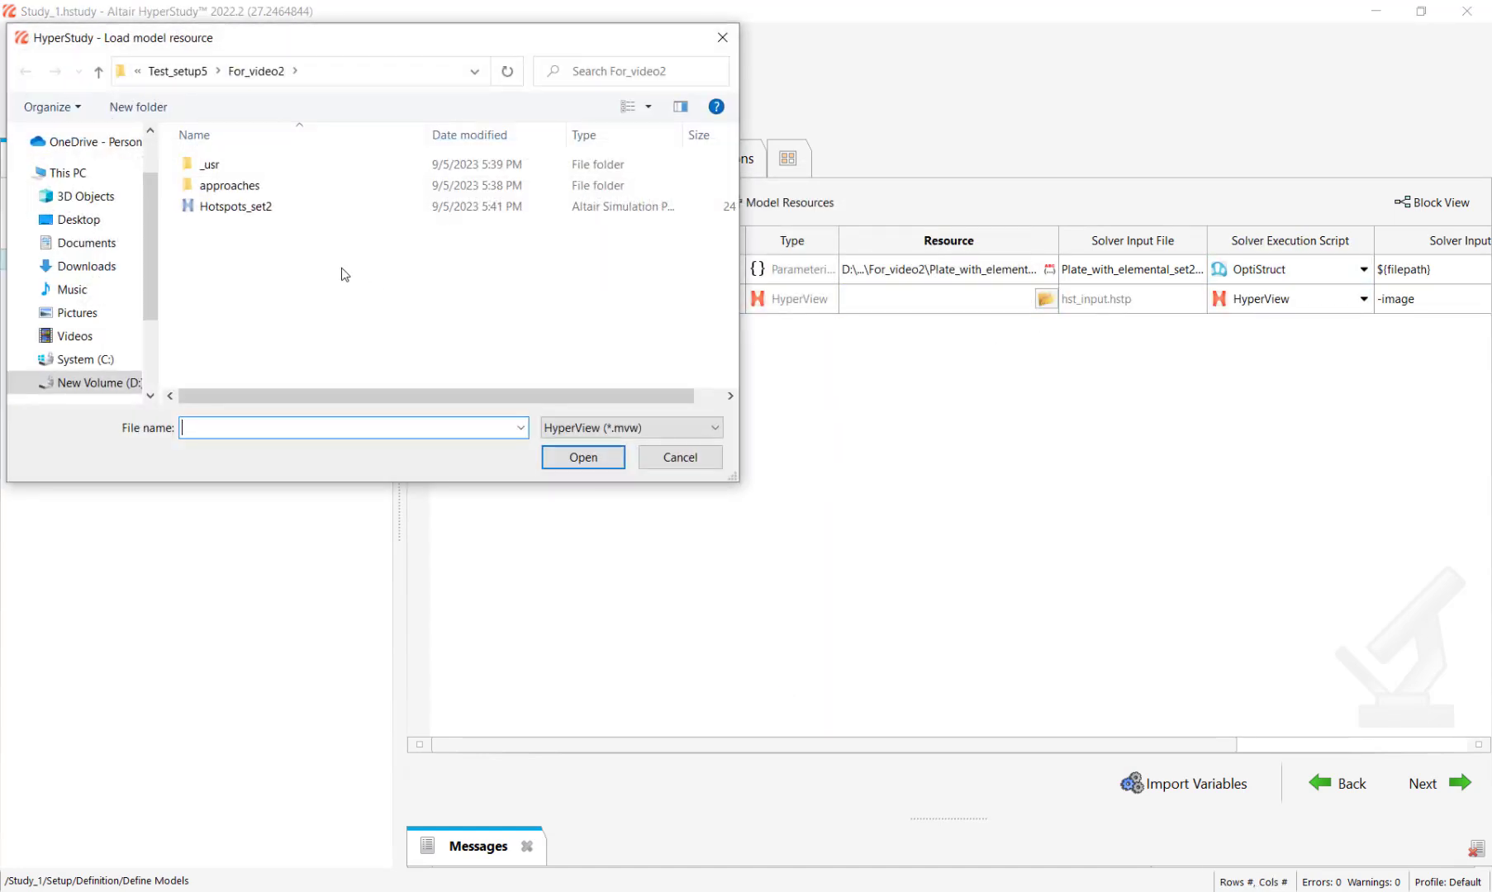
{"action": "left_click", "coordinate": [247, 206]}
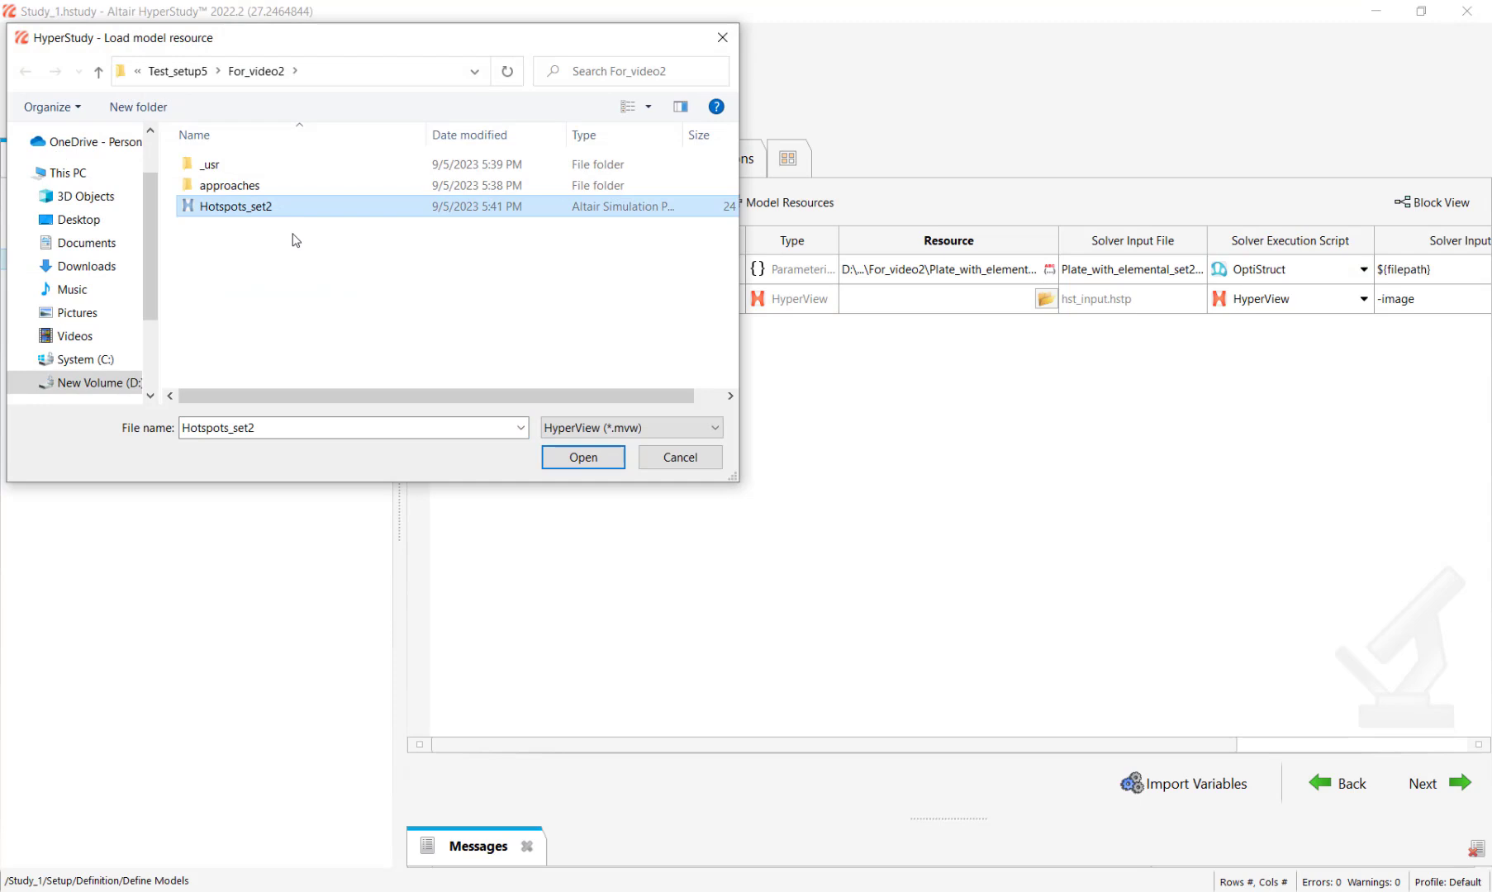
{"action": "left_click", "coordinate": [555, 459]}
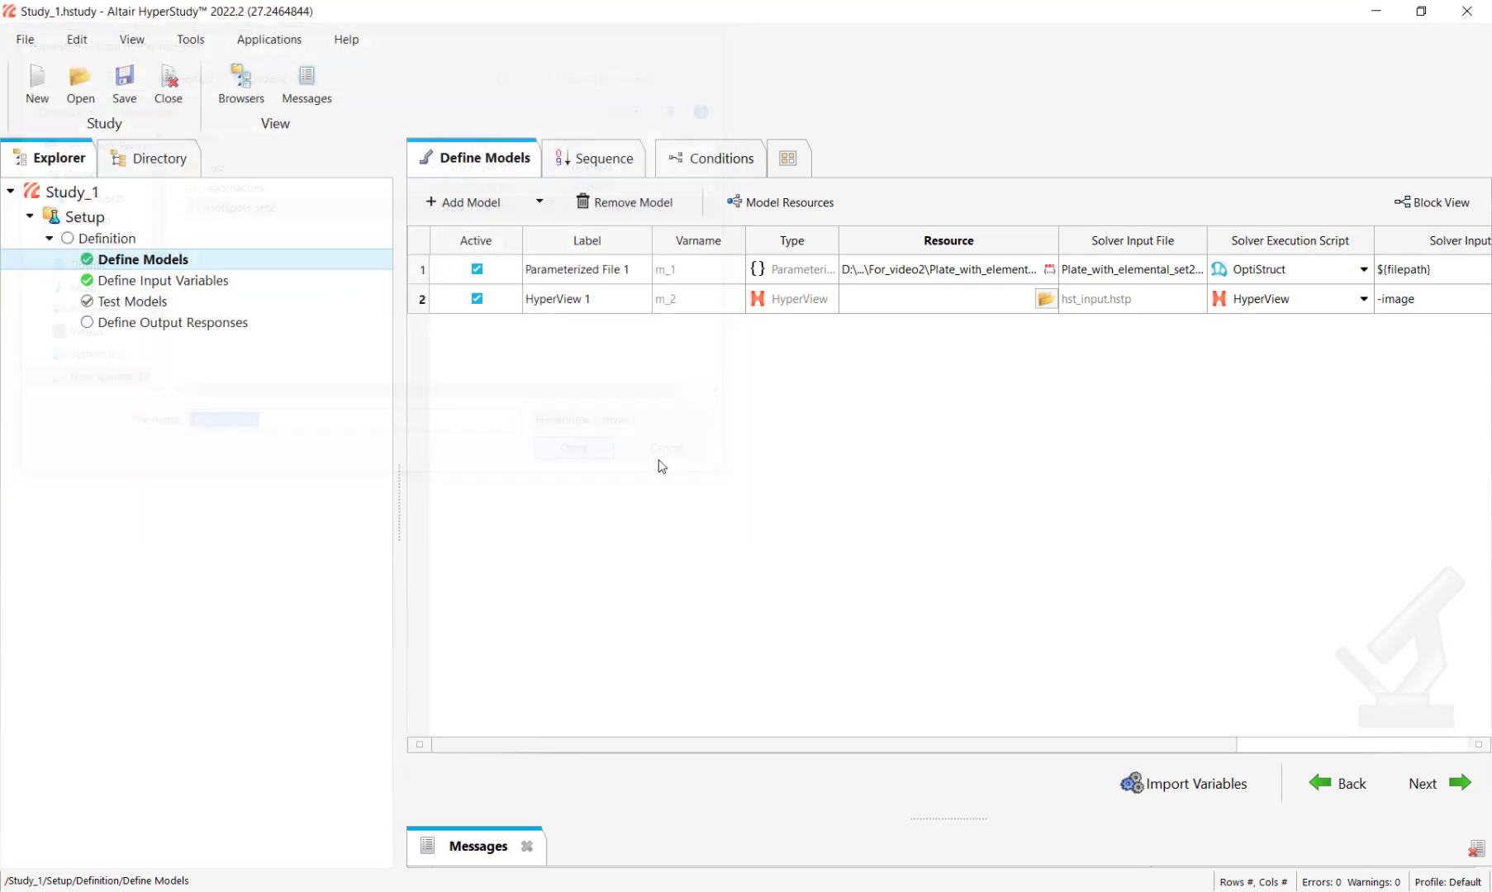
Link Plate_with_elemental_set2.h3d as a copied resource of HyperView 1.
{"action": "left_click", "coordinate": [760, 207]}
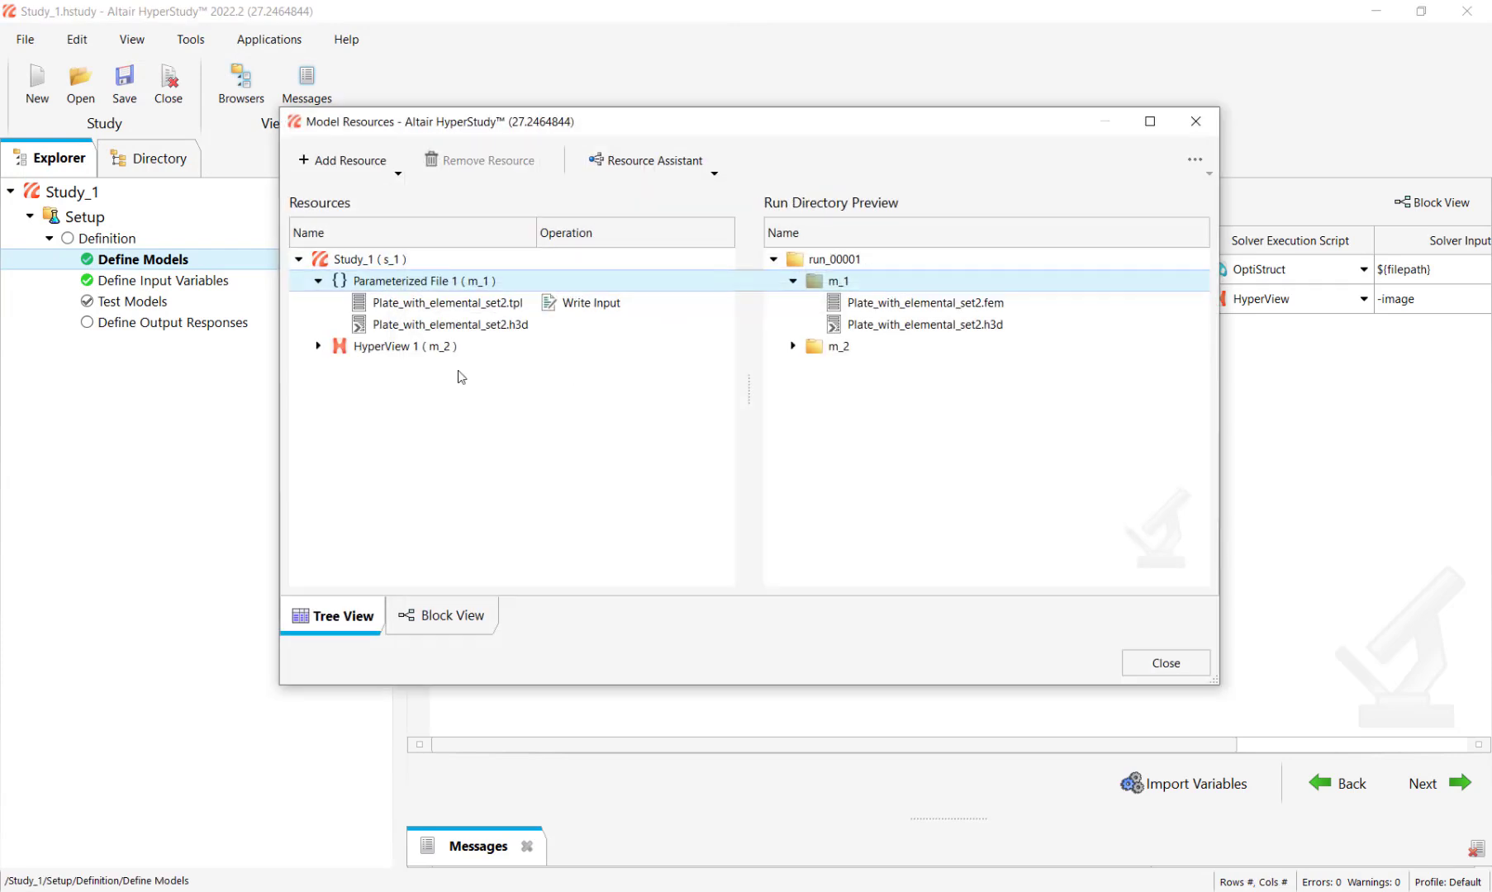
{"action": "left_click", "coordinate": [318, 346]}
{"action": "right_click", "coordinate": [416, 347]}
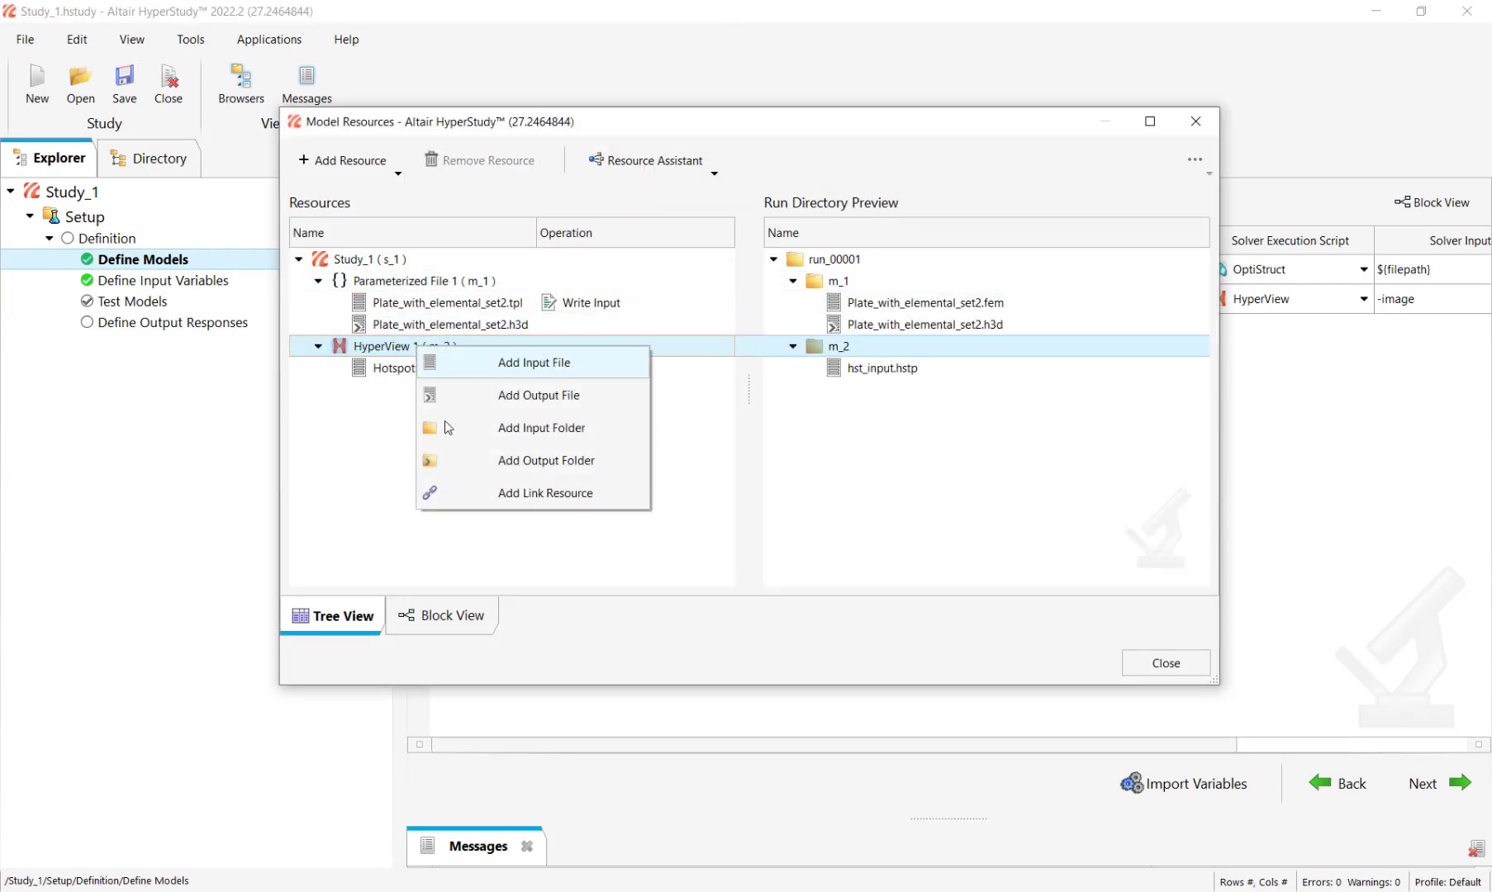
{"action": "left_click", "coordinate": [484, 496]}
{"action": "left_click", "coordinate": [657, 351]}
{"action": "left_click", "coordinate": [818, 658]}
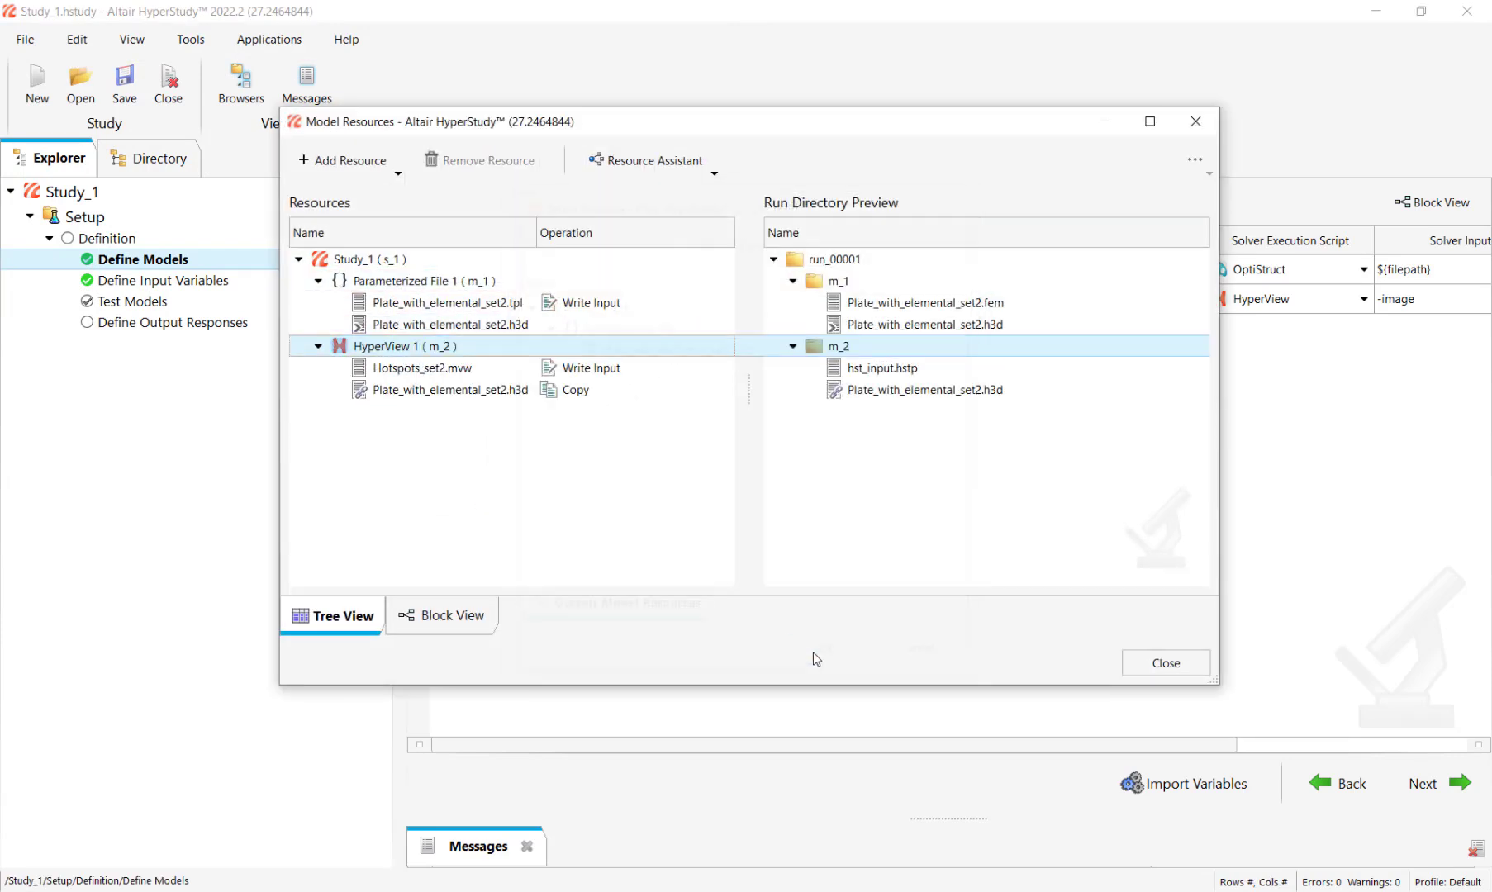
Close the model resources overview and review the input variable bounds and model test table.
{"action": "left_click", "coordinate": [1167, 664]}
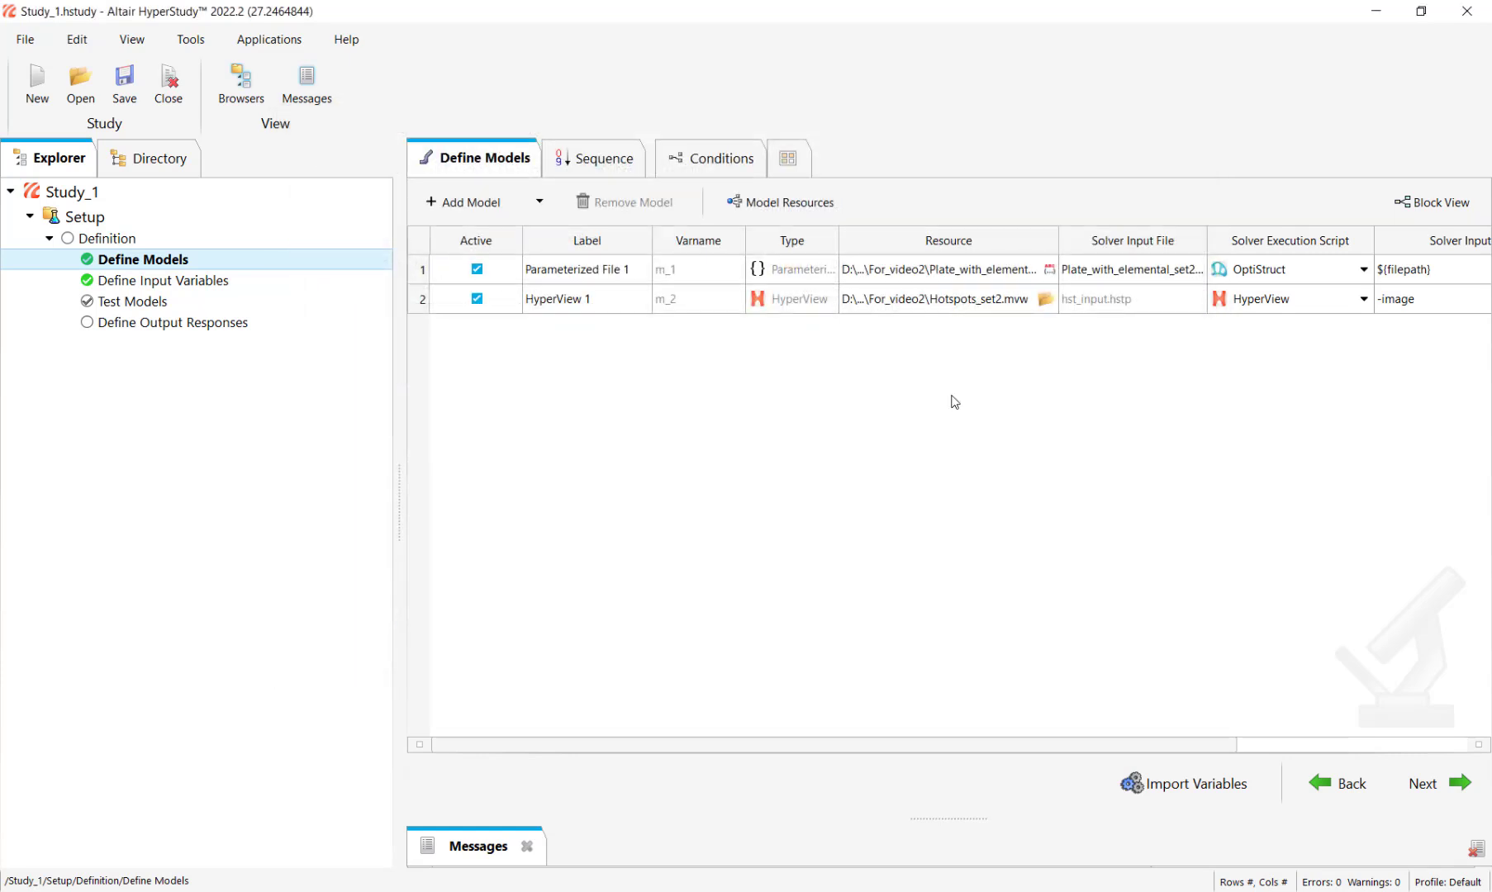
{"action": "left_click", "coordinate": [326, 290]}
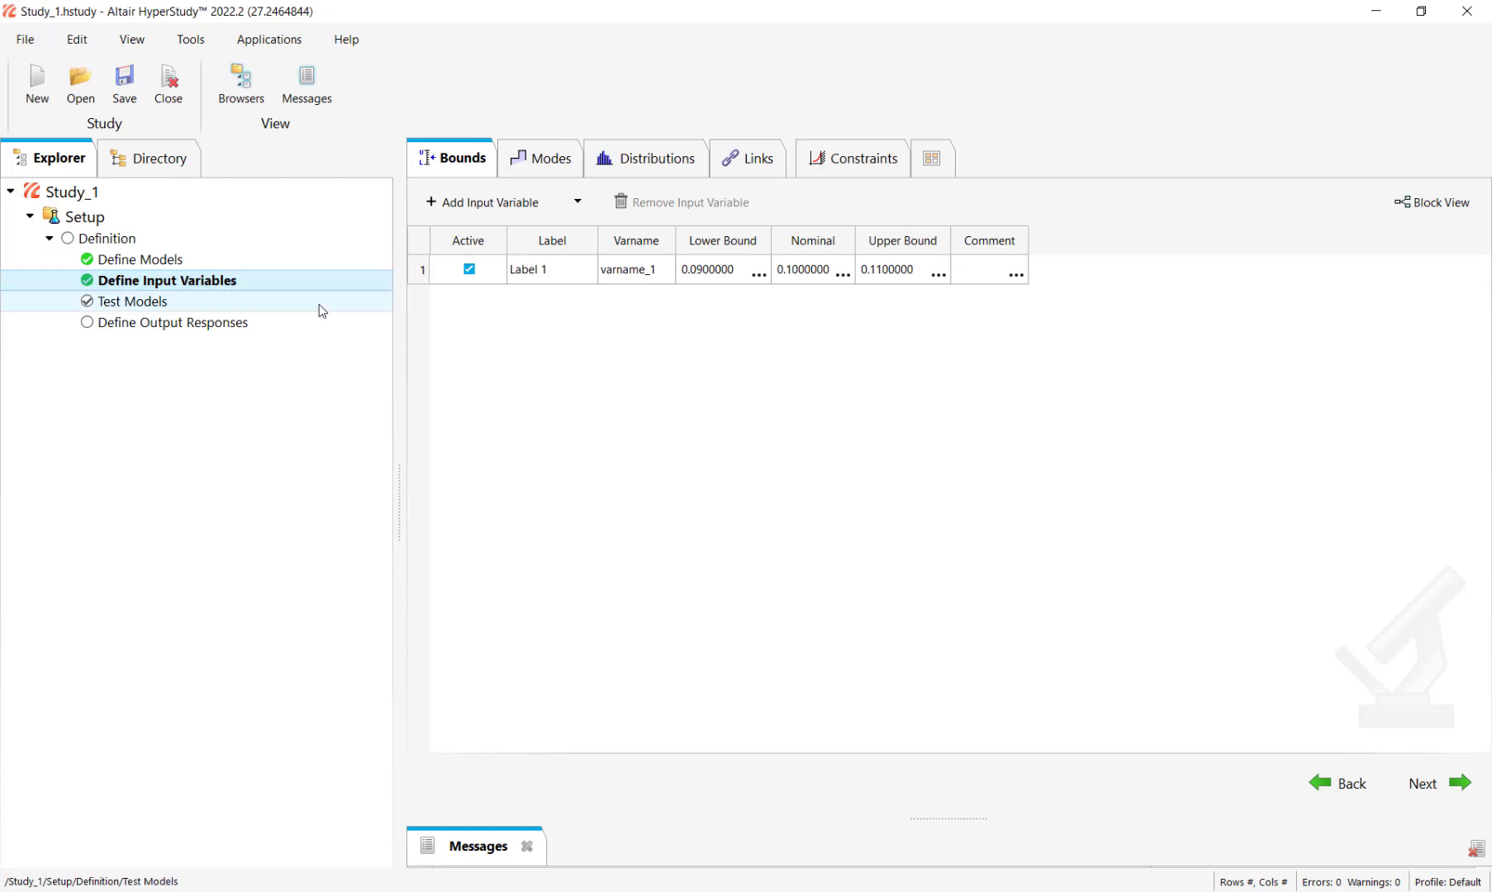
{"action": "left_click", "coordinate": [320, 302]}
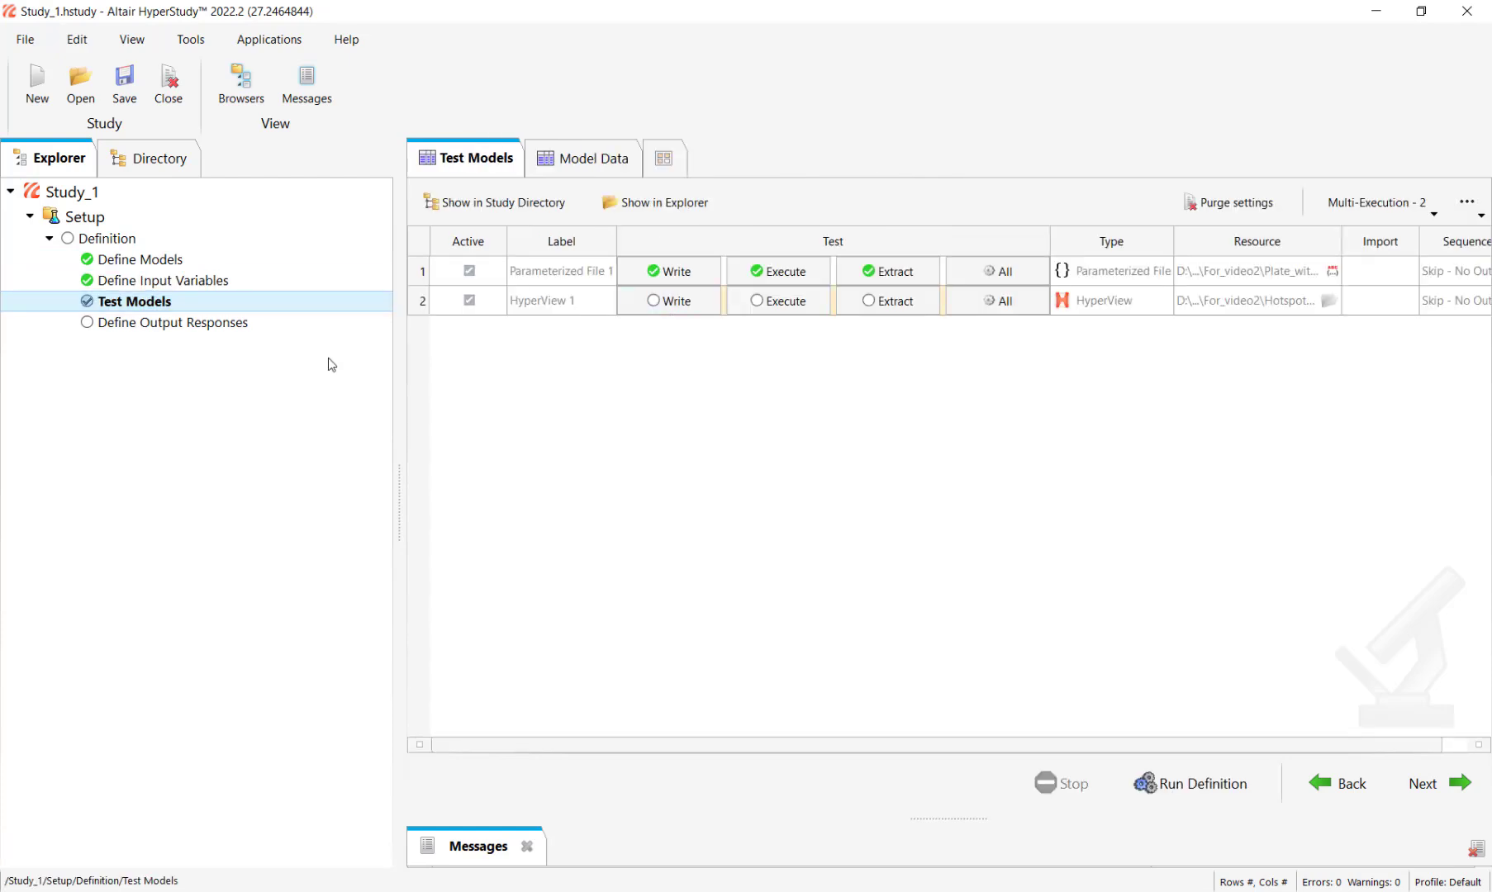
{"action": "left_click", "coordinate": [252, 262]}
Import the HyperView hotspot queries so output responses Set1 and Set2 are listed.
{"action": "left_click", "coordinate": [238, 327]}
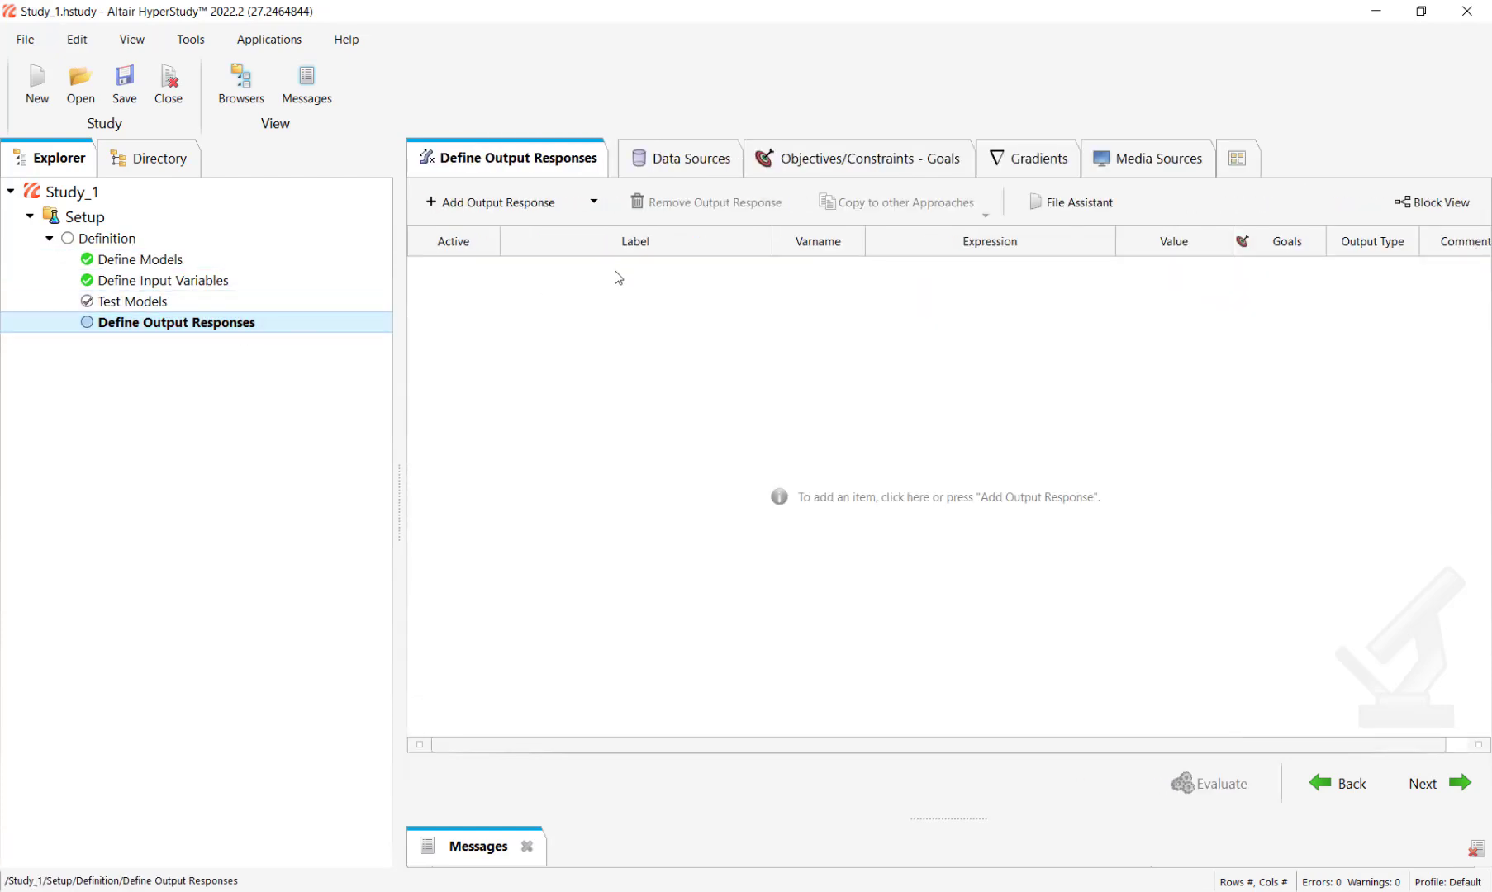
{"action": "left_click", "coordinate": [285, 261]}
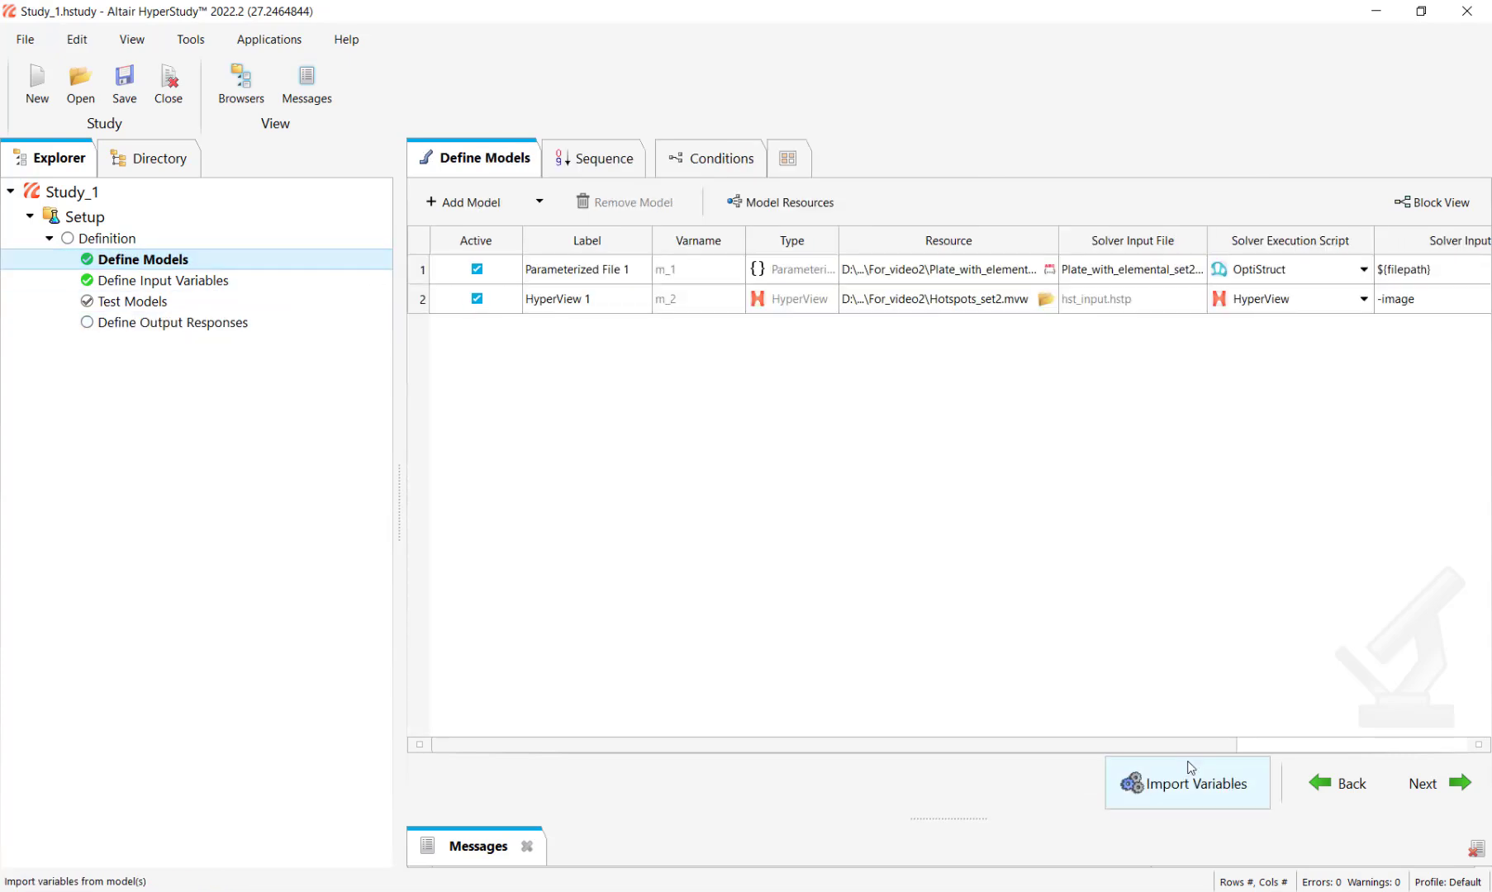
{"action": "left_click", "coordinate": [1204, 796]}
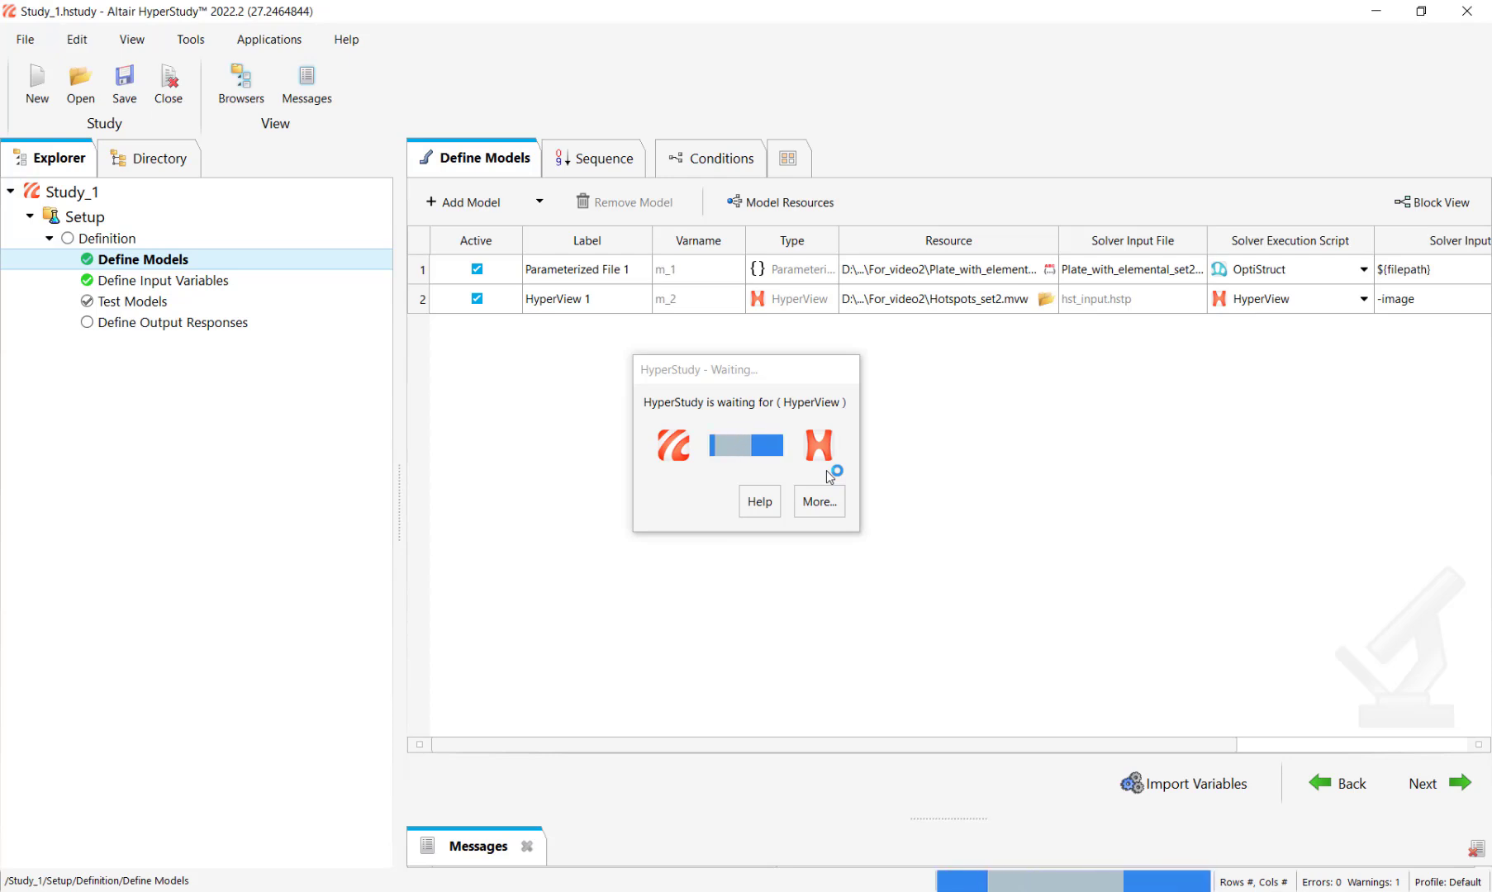
{"action": "left_click", "coordinate": [218, 324]}
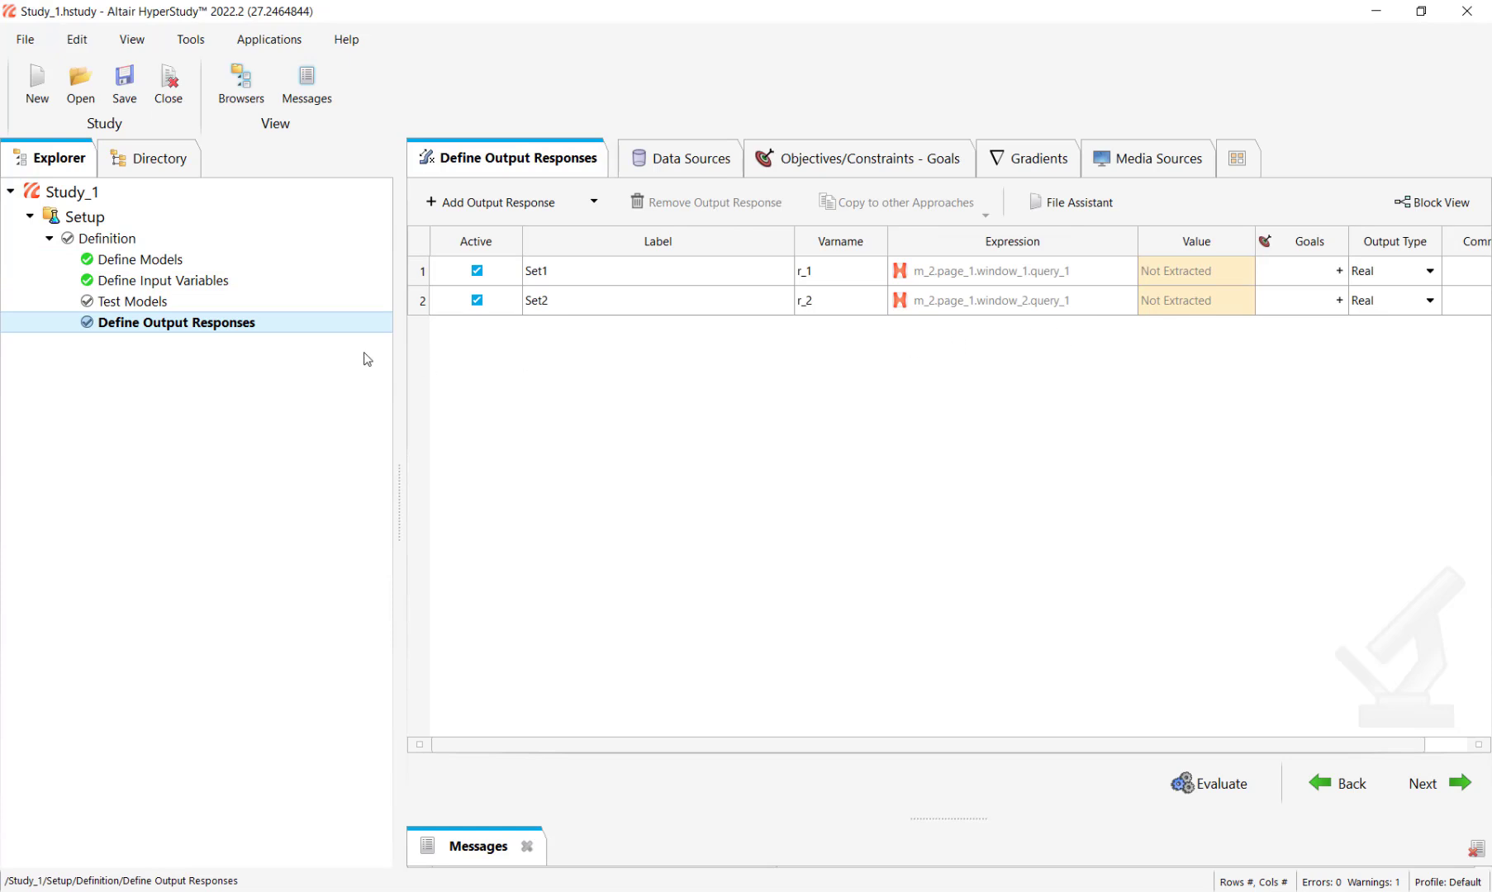
Write, execute and extract HyperView 1, giving Set1 = 25.668755 and Set2 = 15.791202.
{"action": "left_click", "coordinate": [245, 307]}
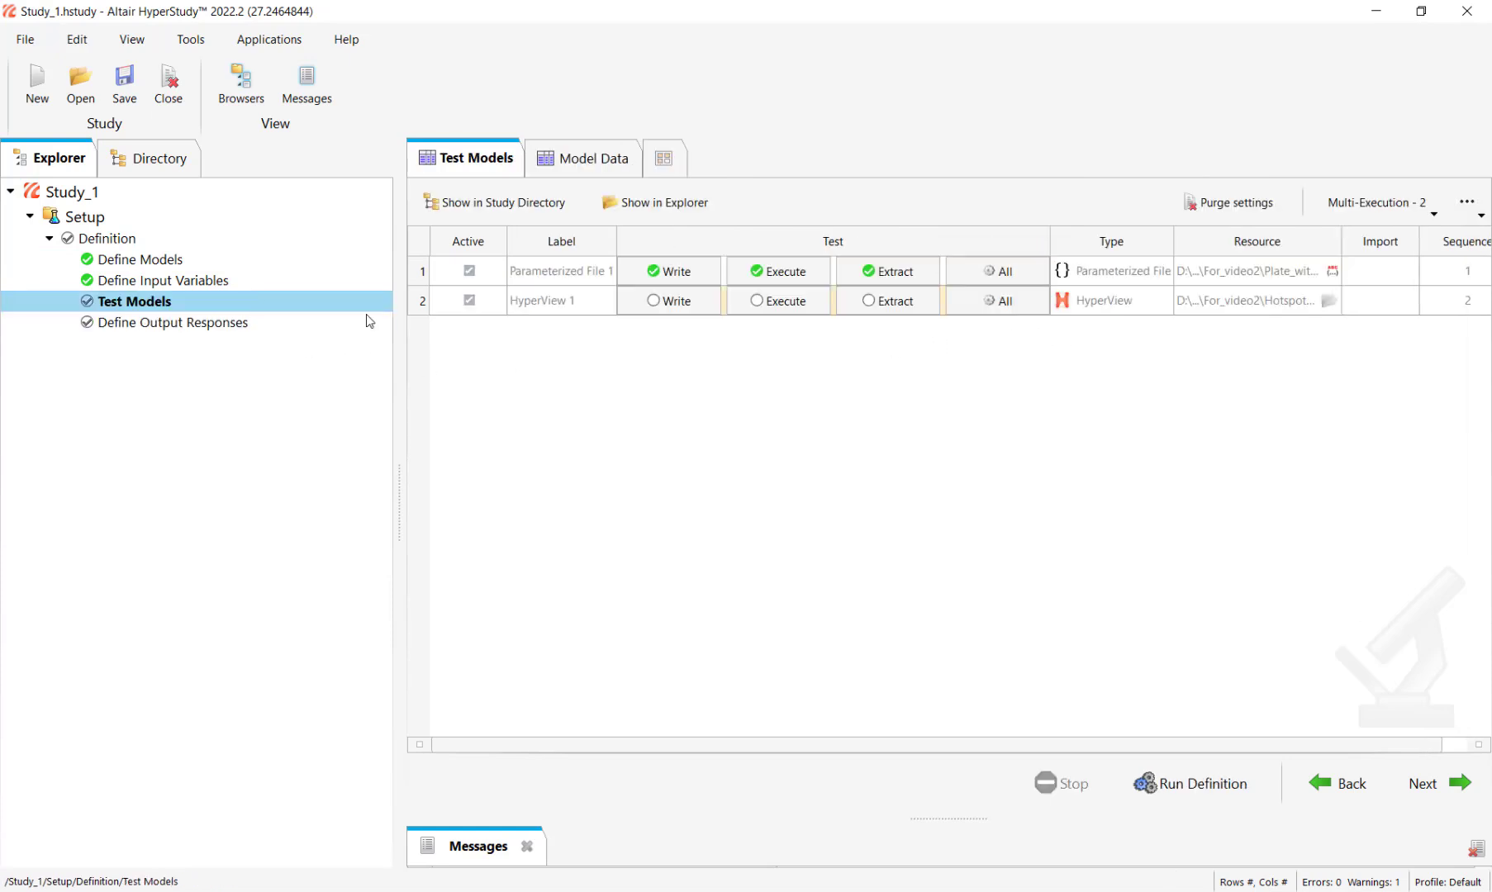
{"action": "left_click", "coordinate": [683, 306]}
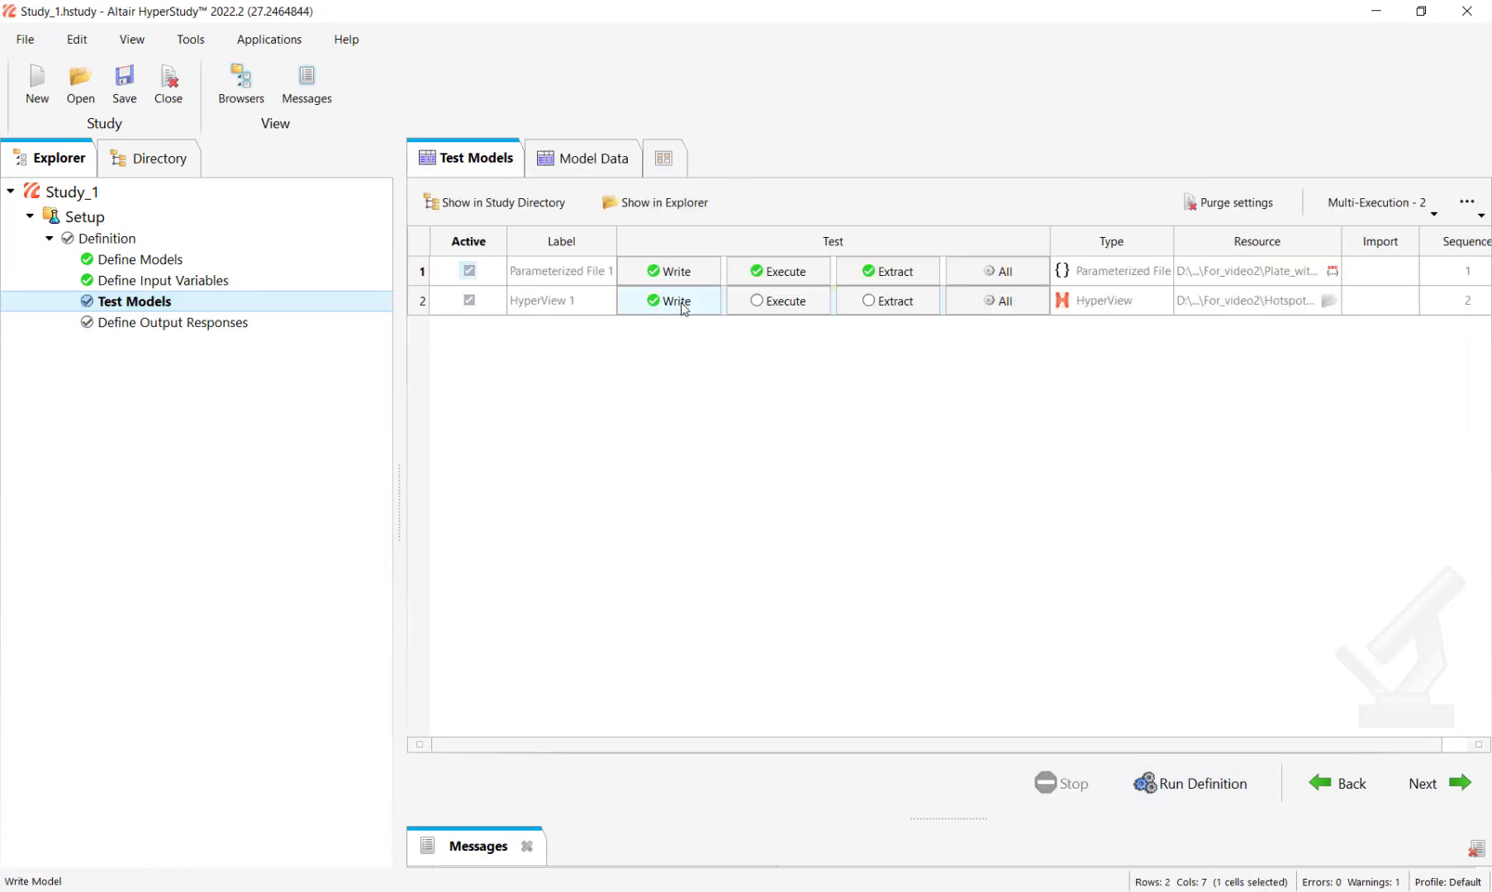
{"action": "left_click", "coordinate": [773, 301]}
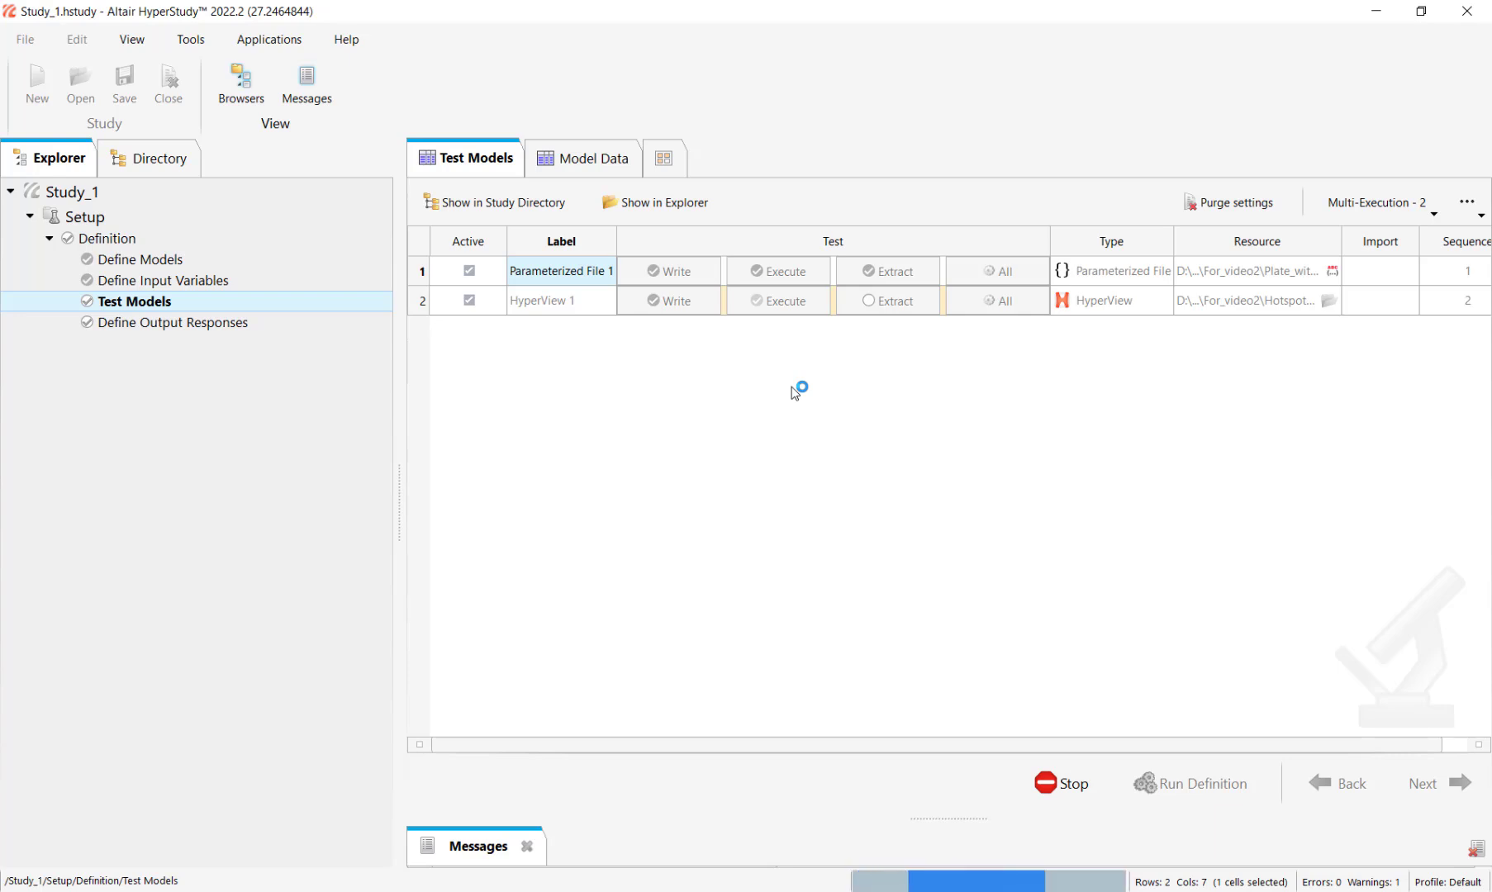
{"action": "left_click", "coordinate": [874, 301]}
{"action": "left_click", "coordinate": [326, 323]}
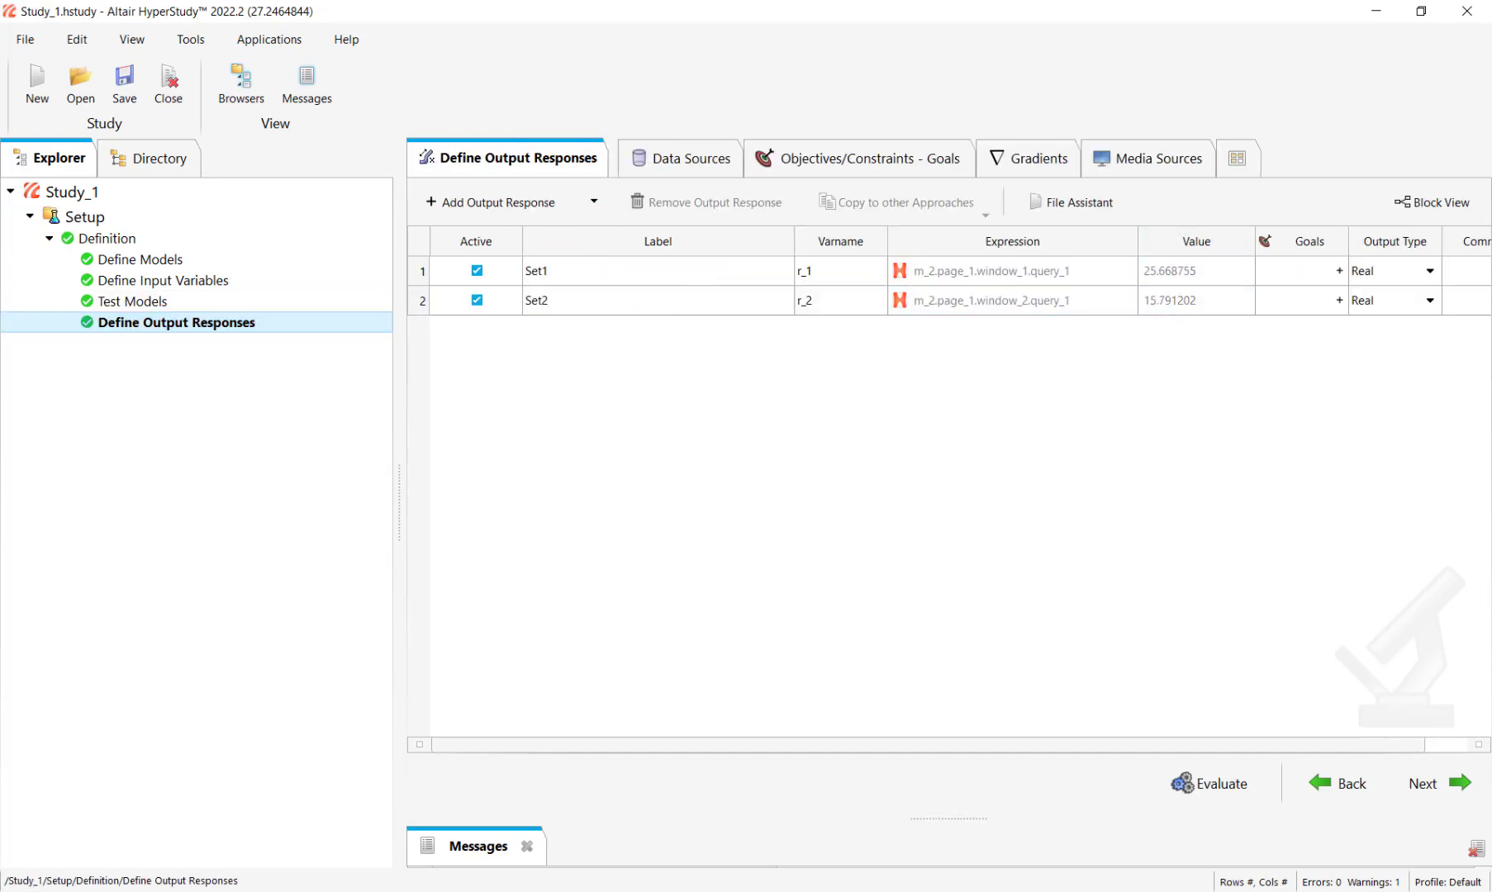
{"action": "key", "text": "alt+Tab"}
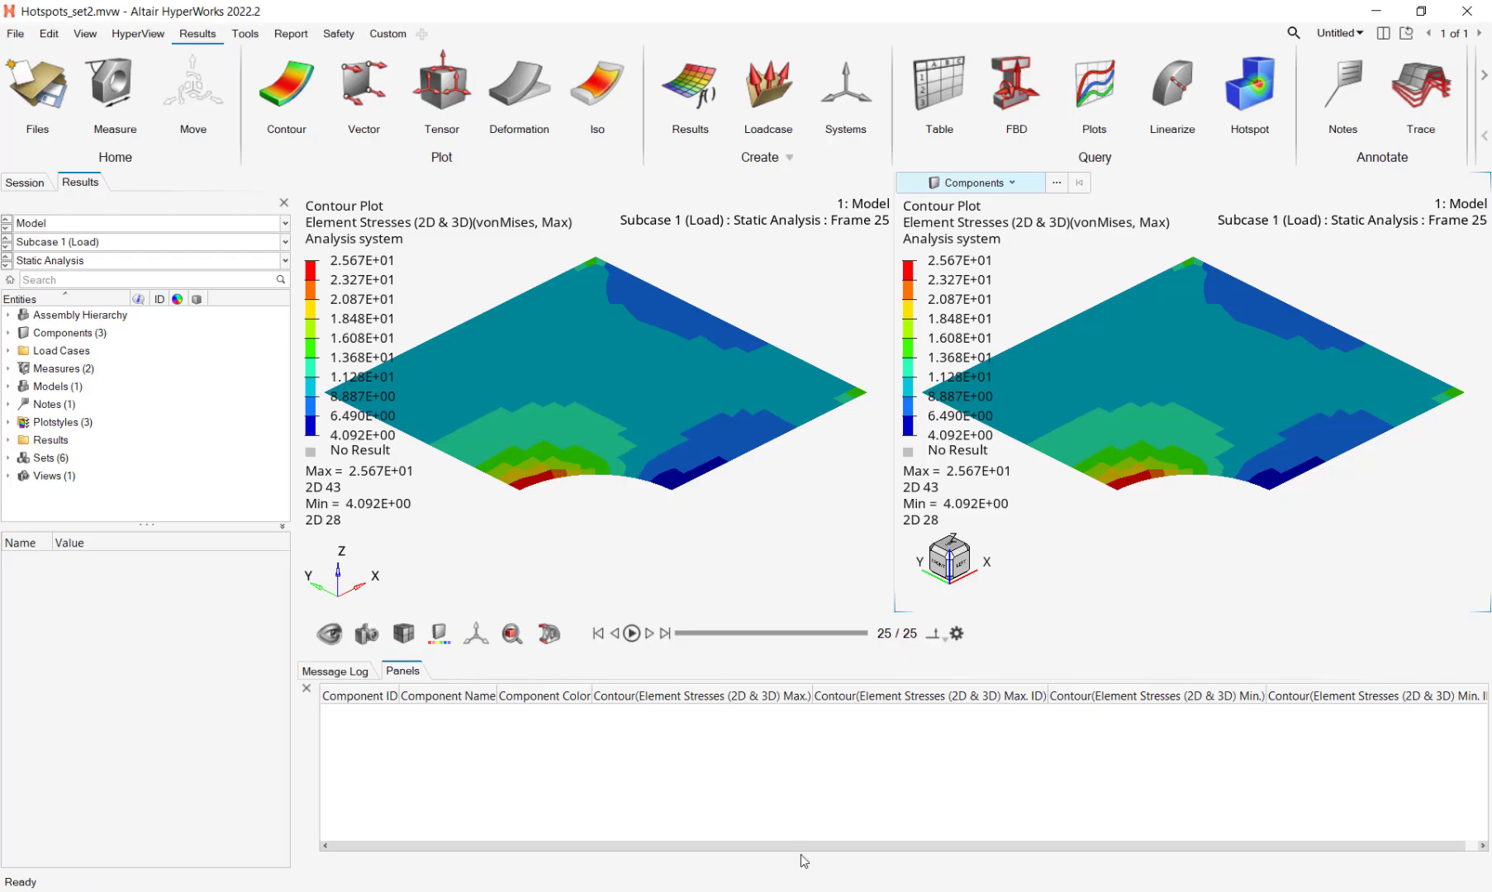
{"action": "left_click", "coordinate": [801, 304]}
{"action": "left_click", "coordinate": [1247, 89]}
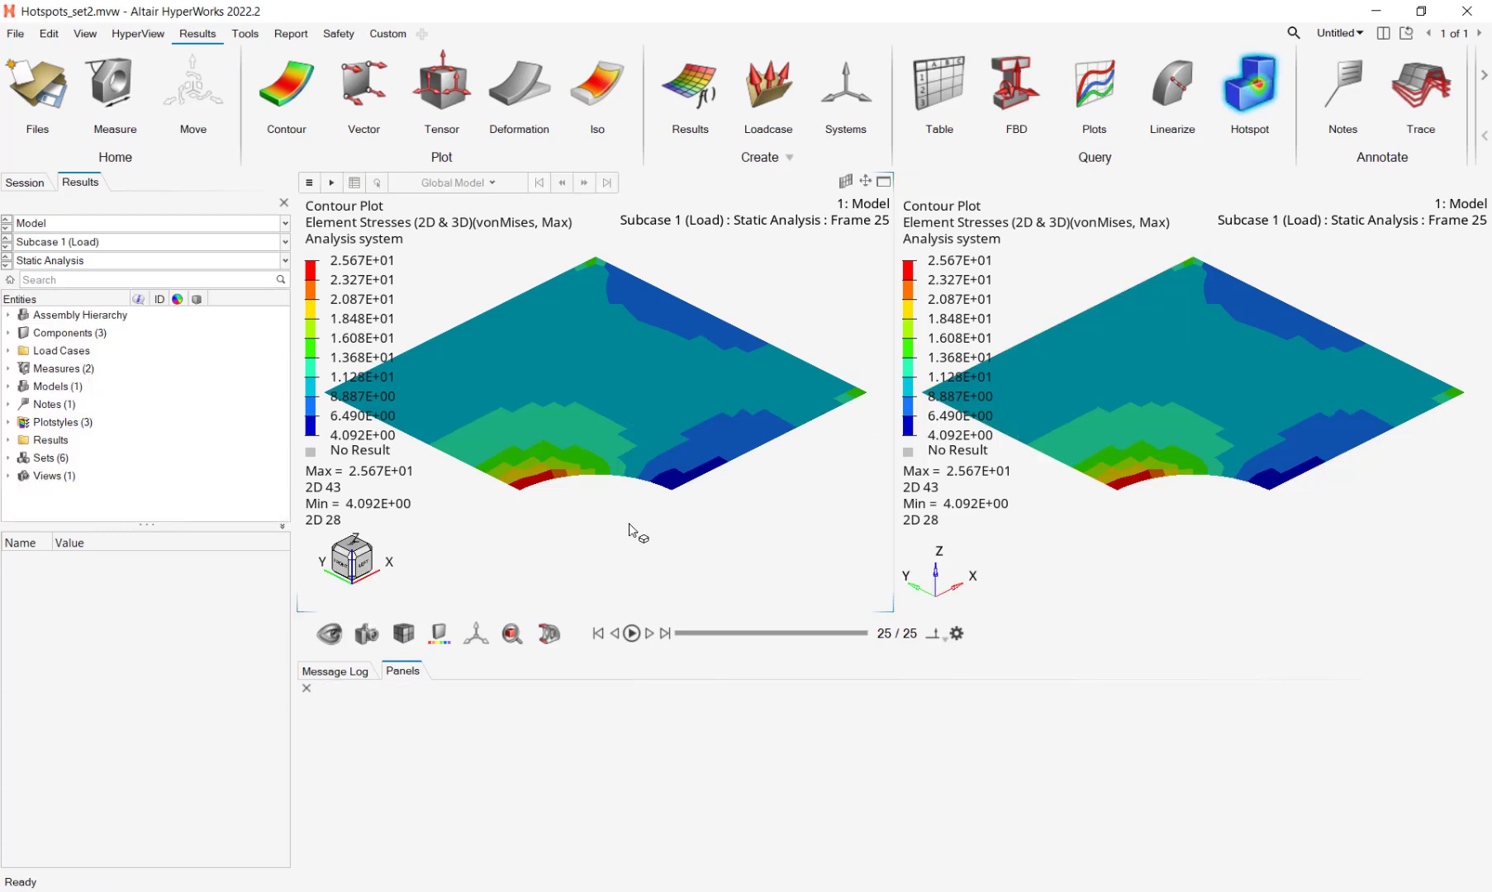
{"action": "left_click", "coordinate": [332, 185]}
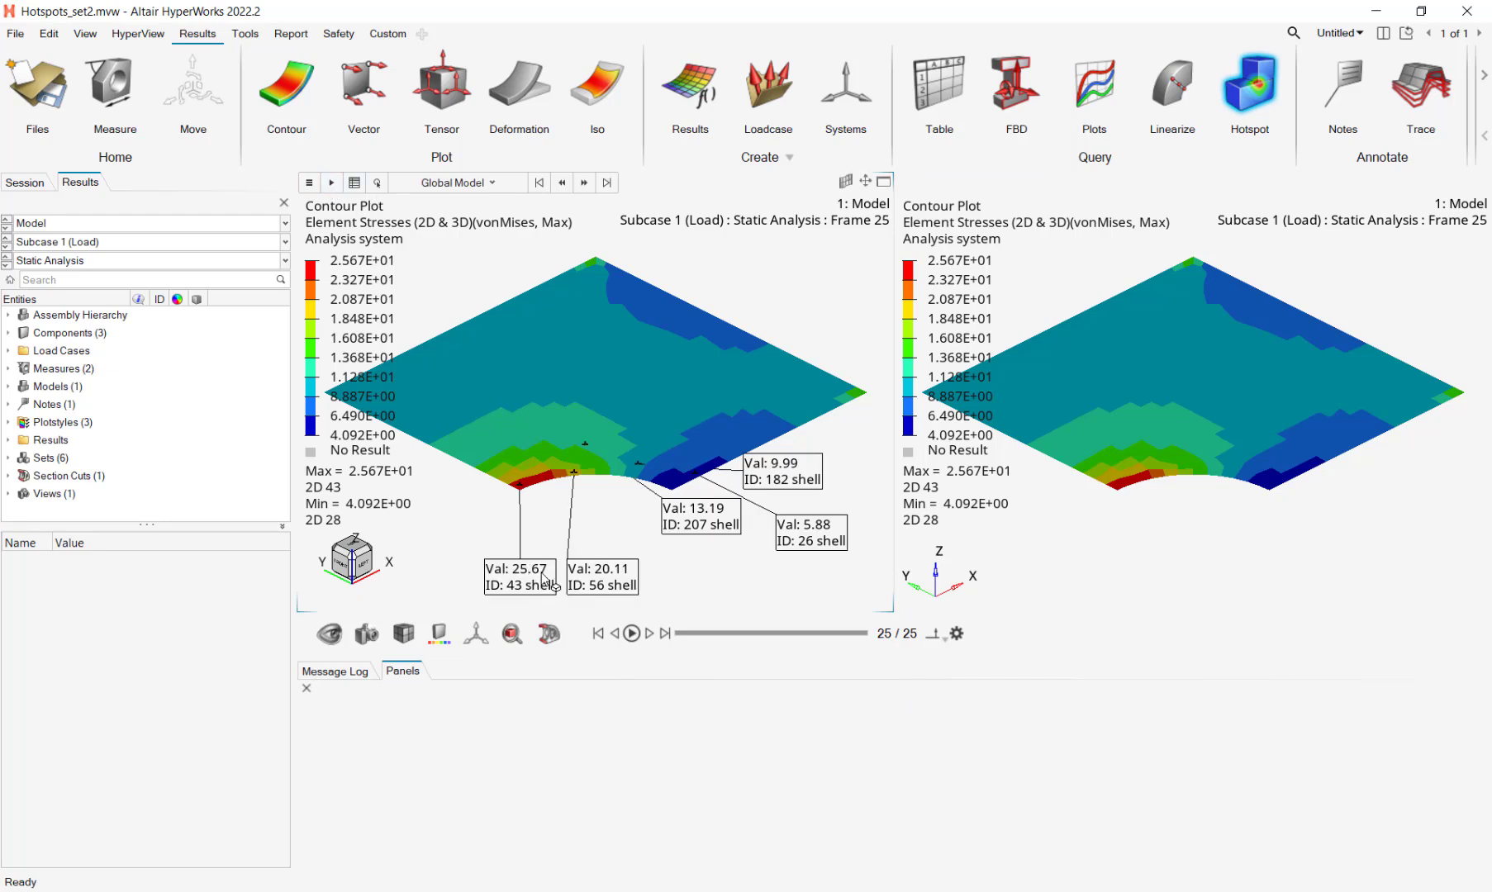
{"action": "left_click", "coordinate": [1025, 266]}
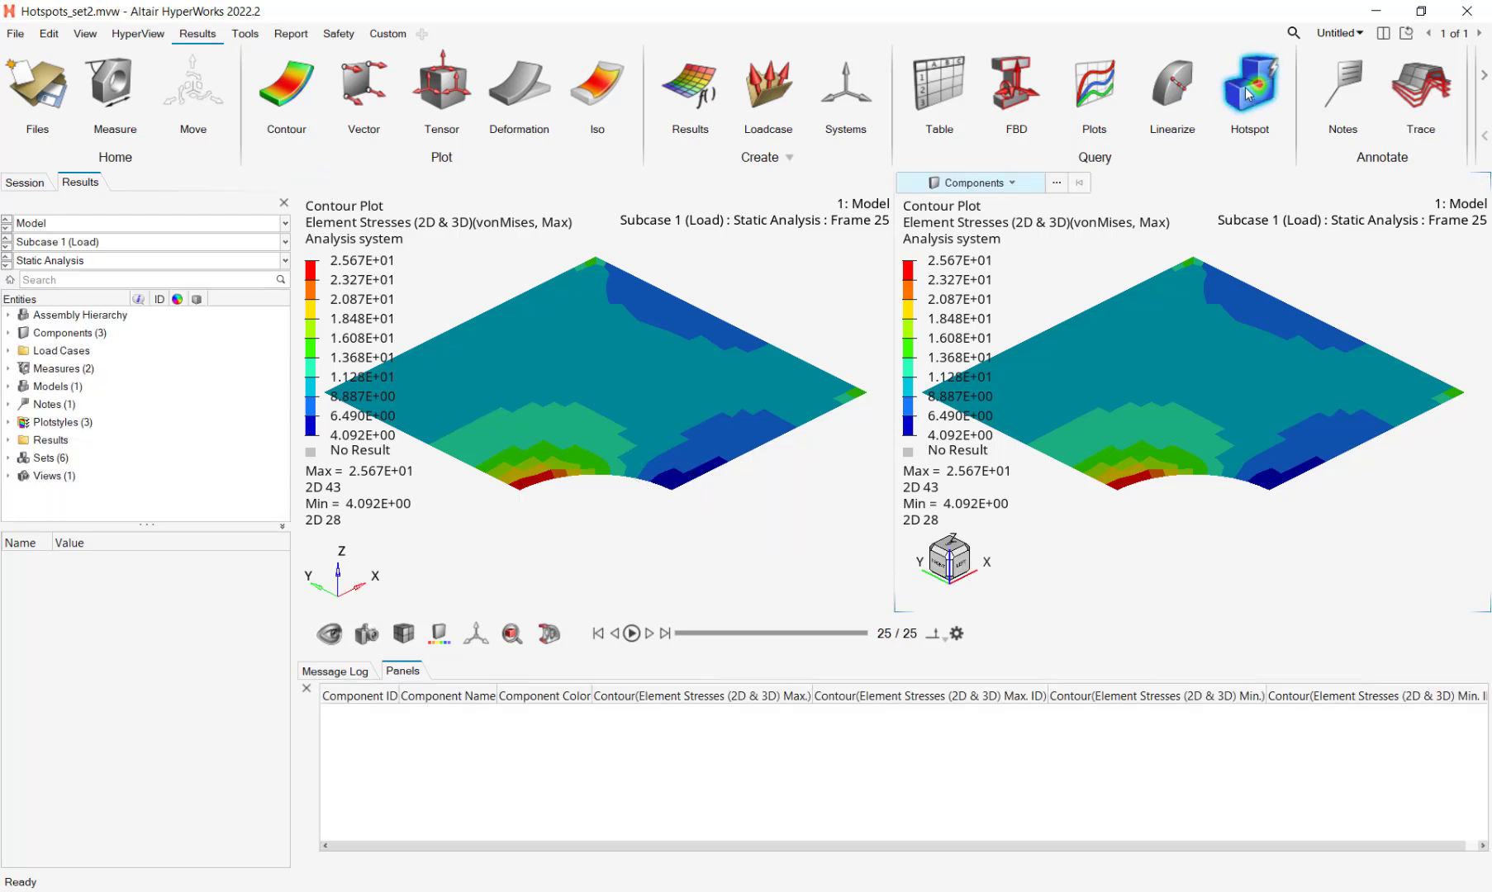
{"action": "left_click", "coordinate": [1249, 115]}
{"action": "left_click", "coordinate": [1124, 183]}
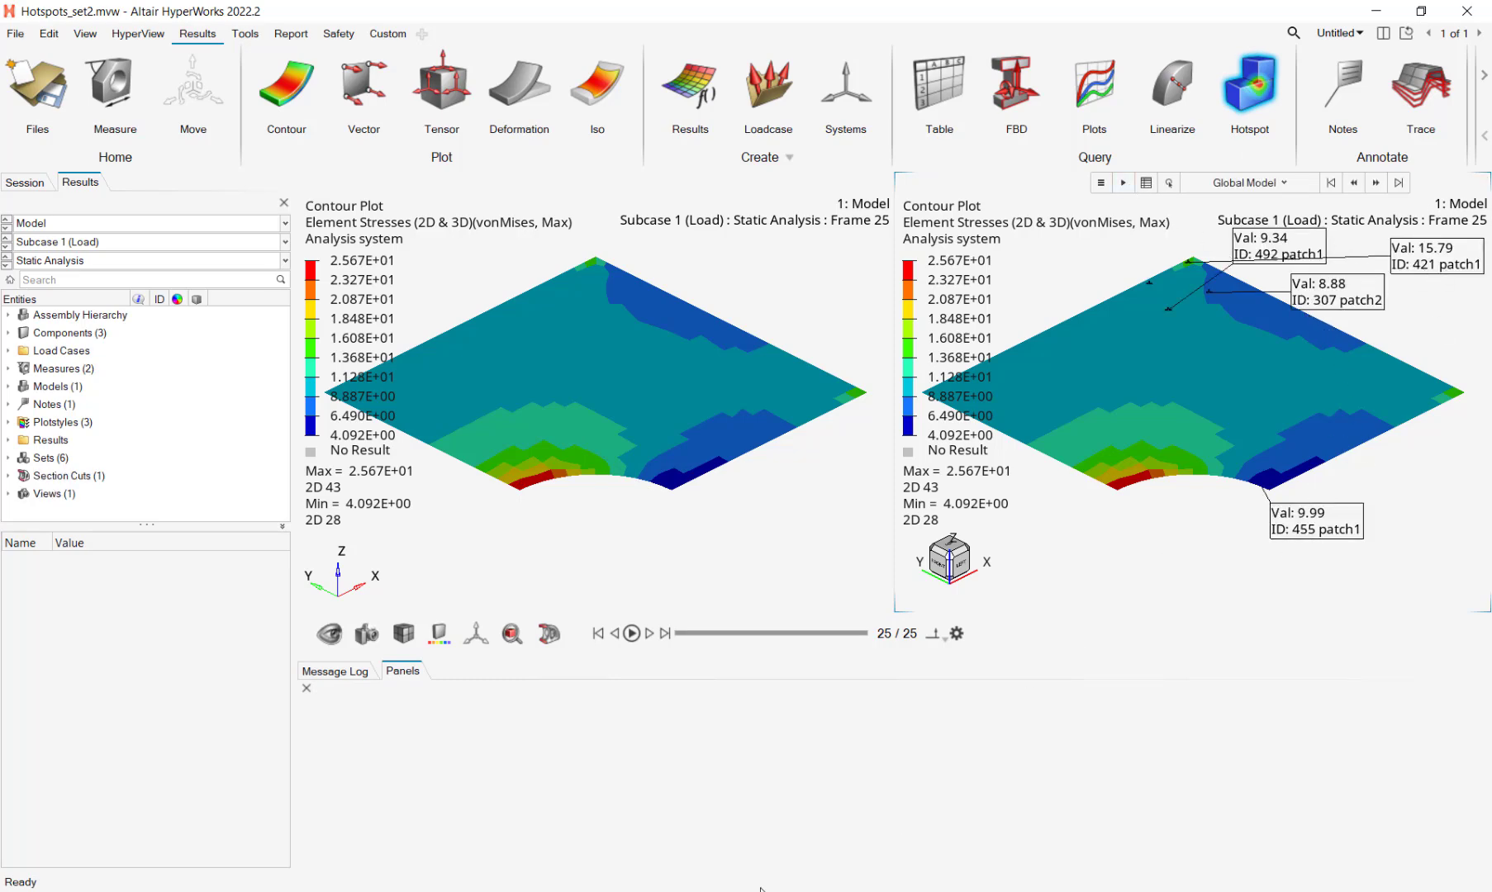
{"action": "key", "text": "alt+Tab"}
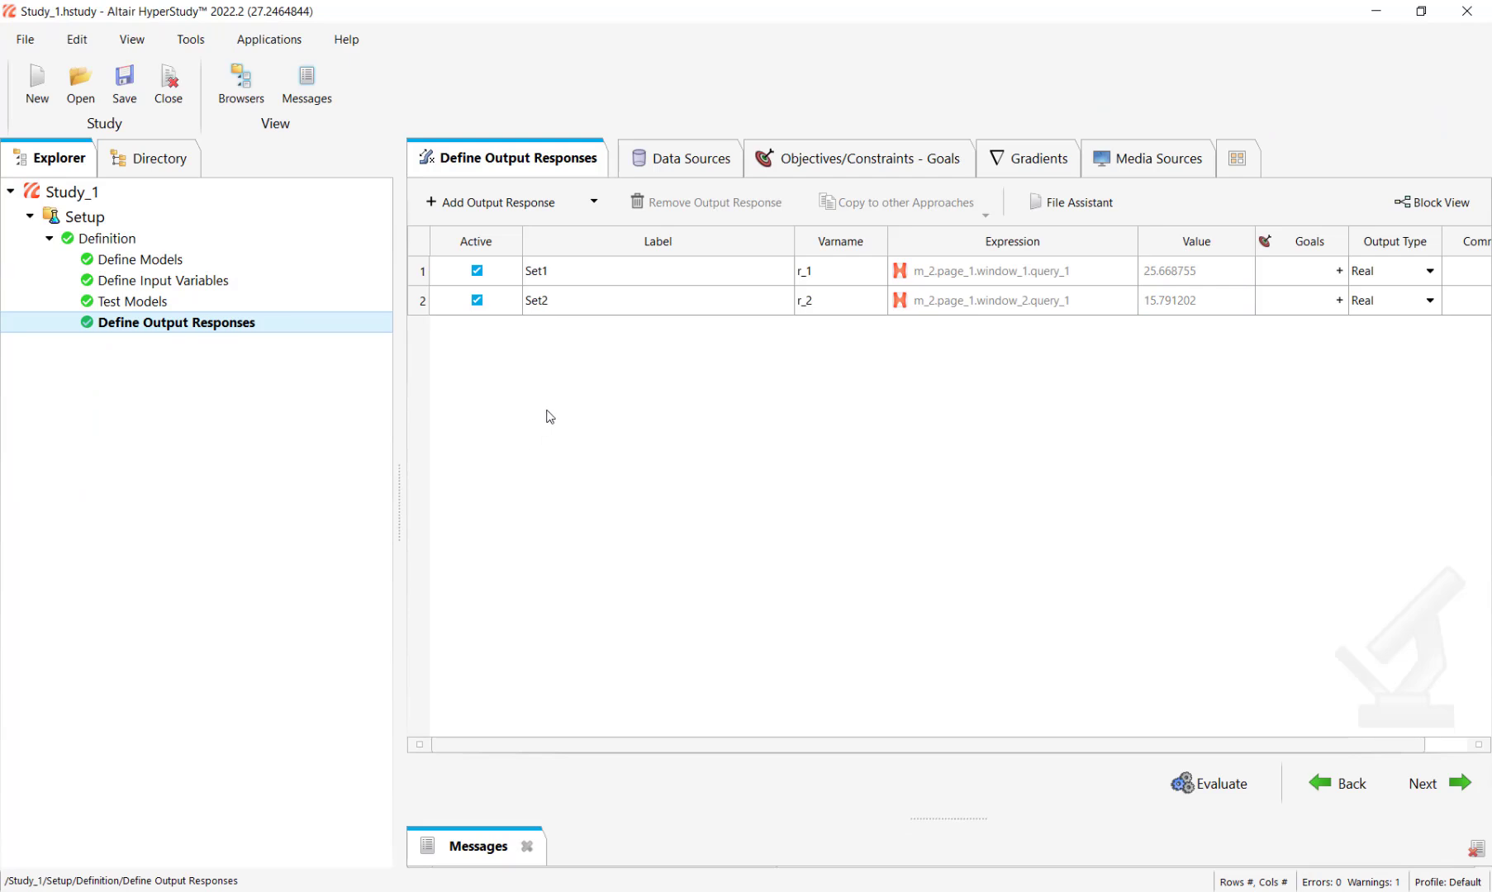
Check the HyperView model's resources, then bring up the Notepad note with the For_video2 path.
{"action": "left_click", "coordinate": [384, 260]}
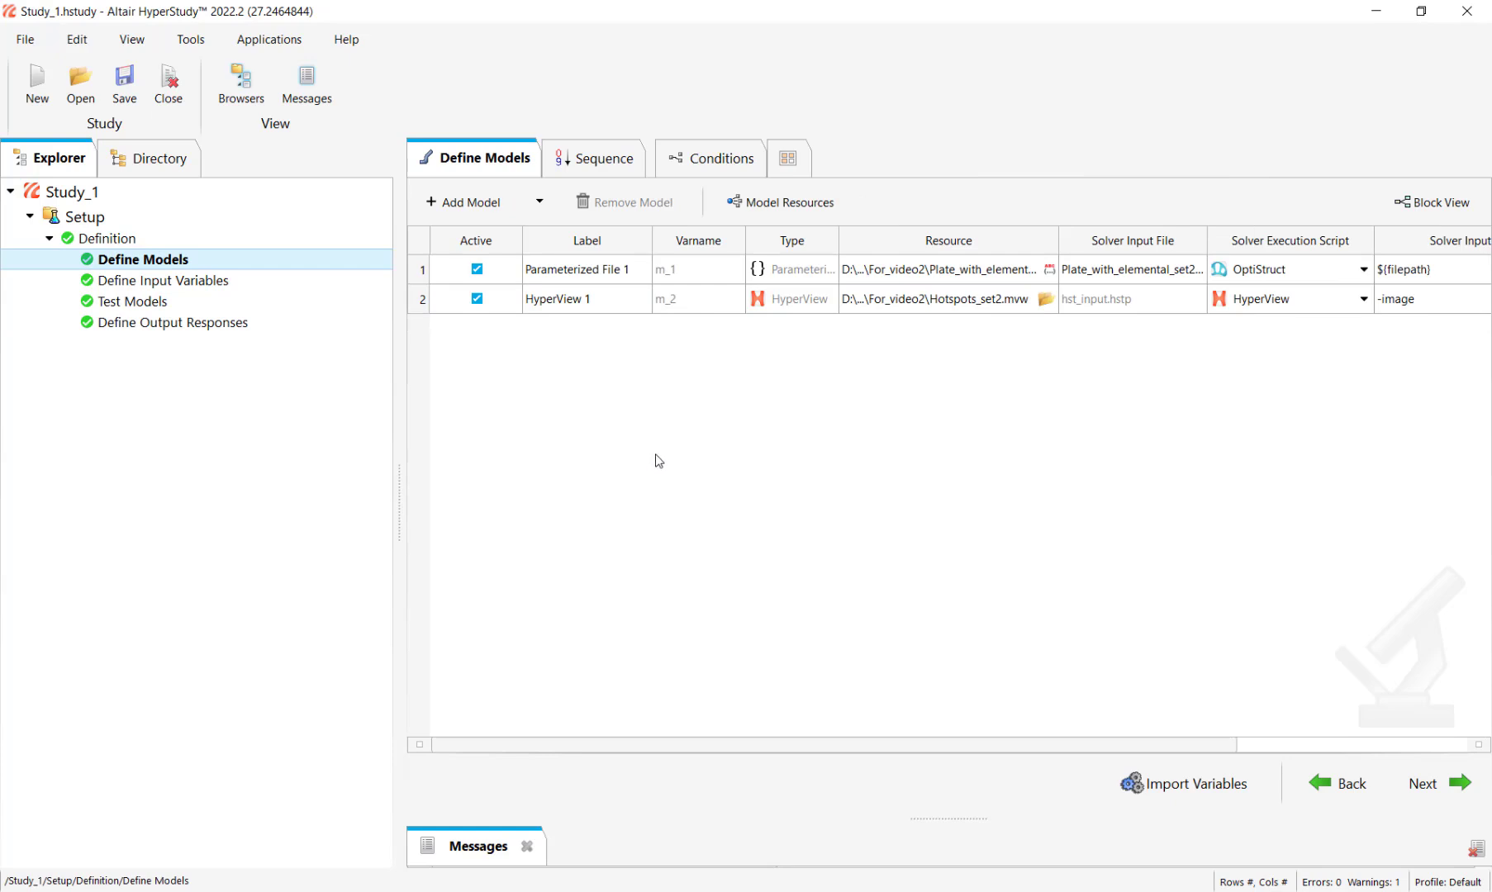
{"action": "left_click", "coordinate": [752, 203]}
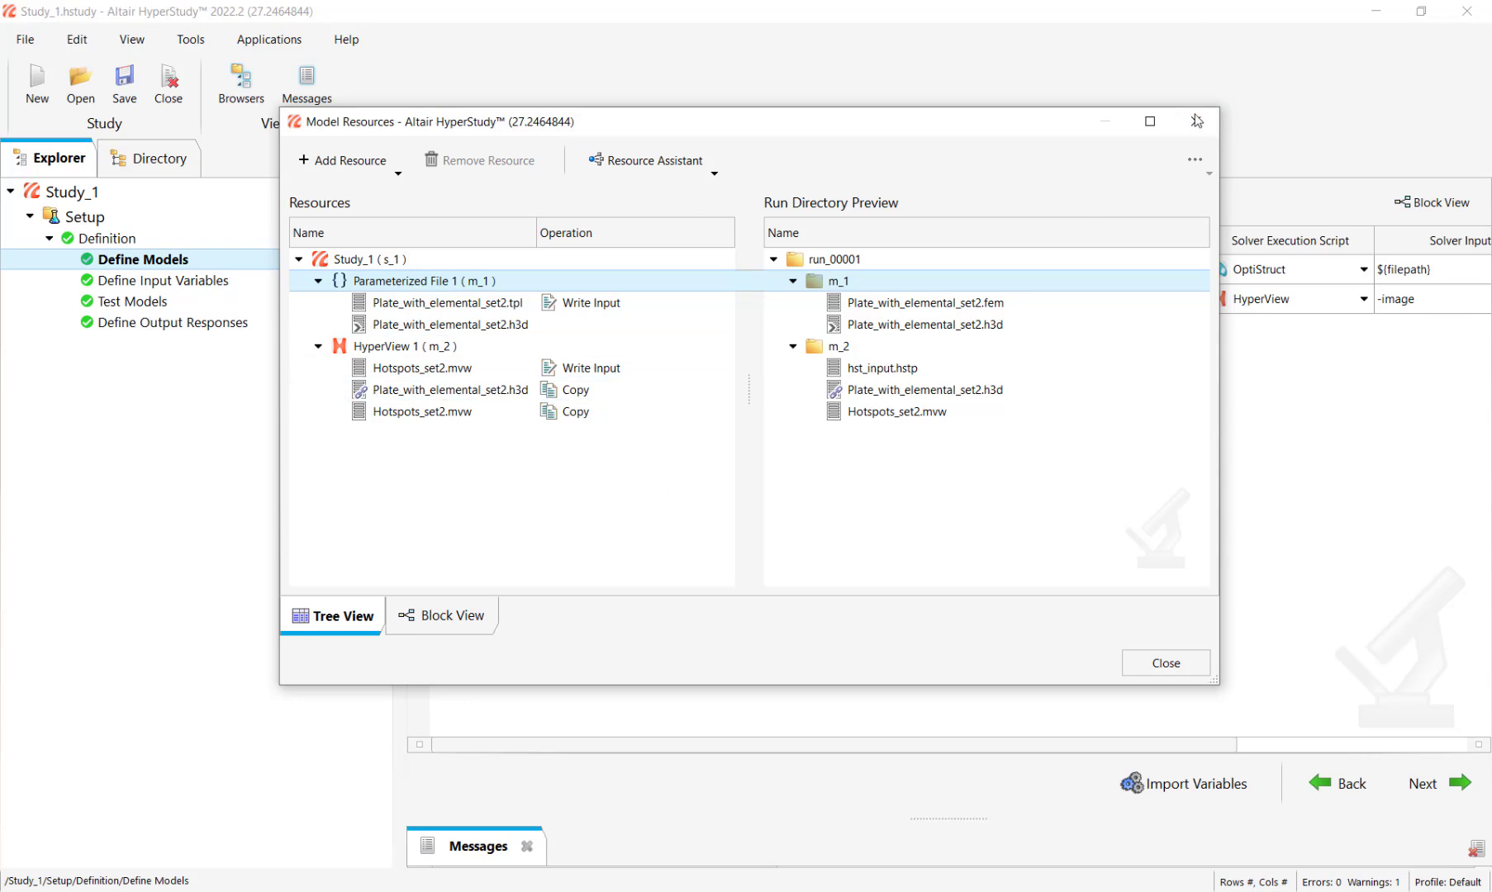
{"action": "left_click", "coordinate": [1197, 121]}
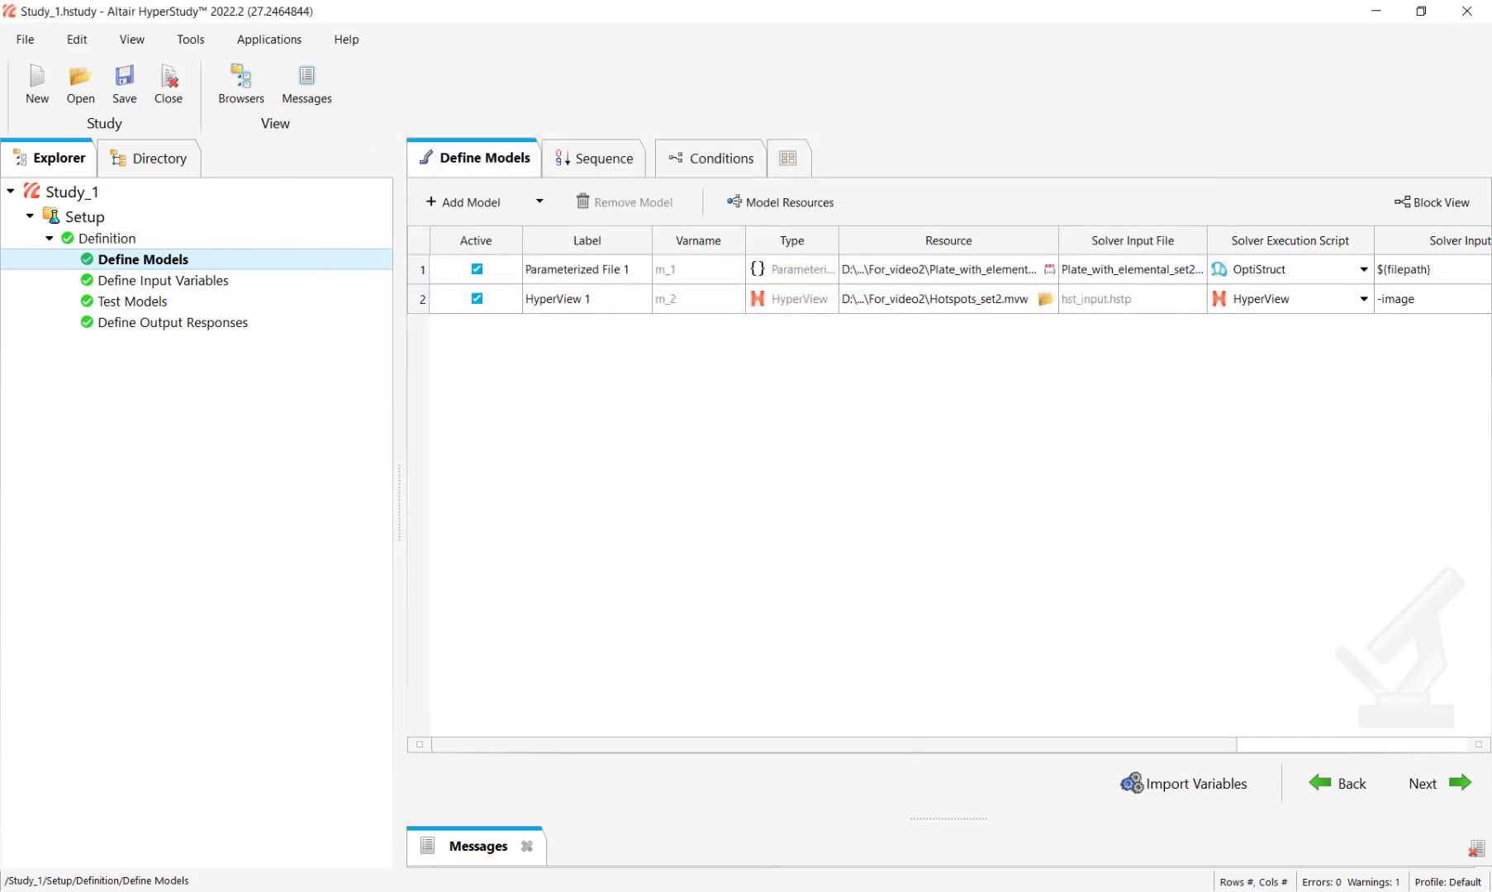
{"action": "key", "text": "alt+Tab"}
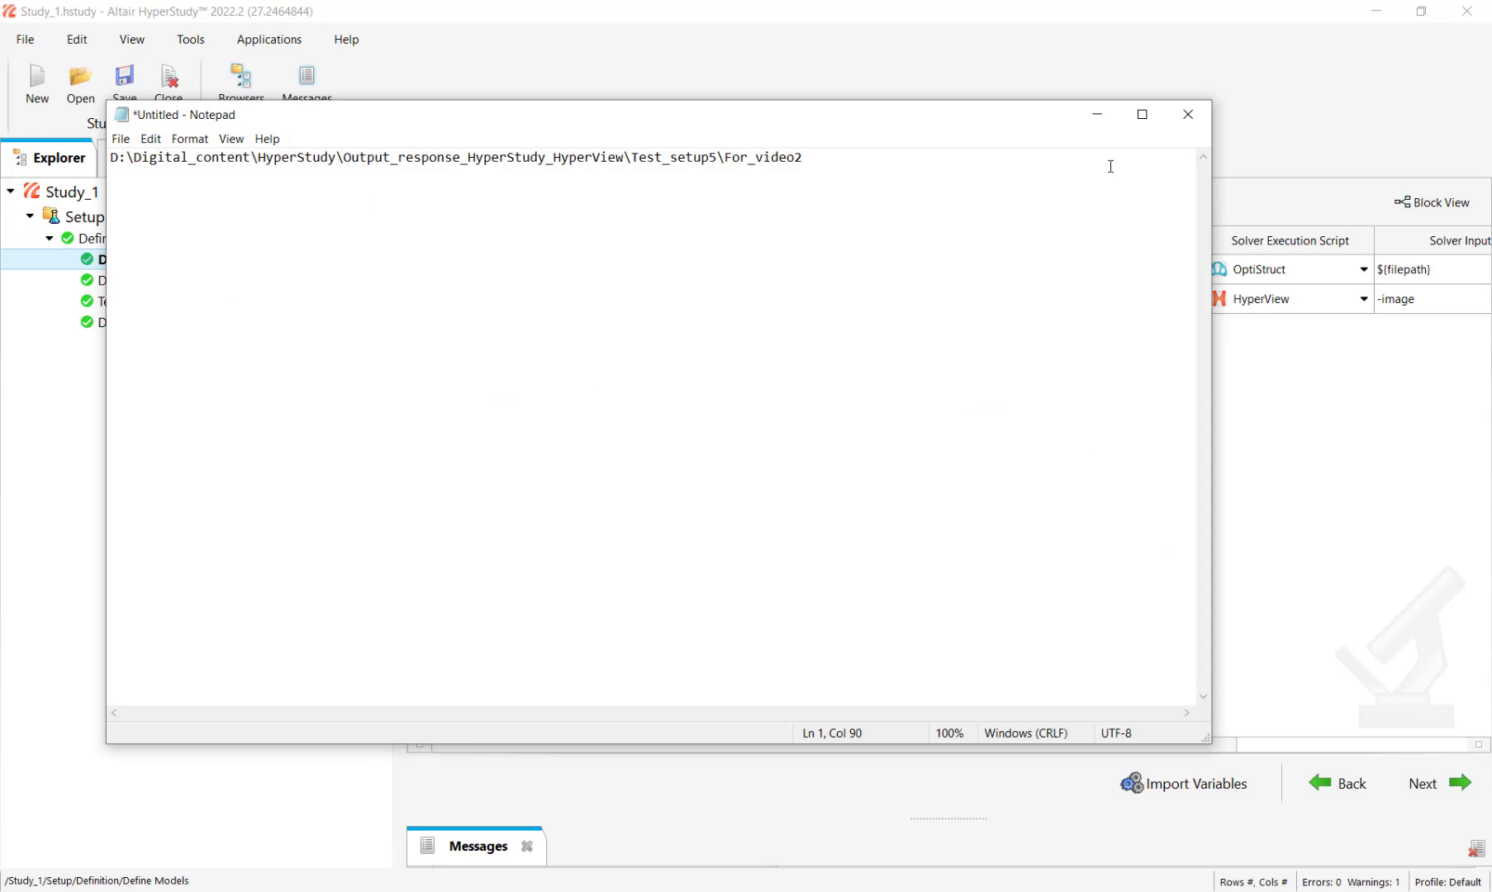
Minimise the Notepad note and show Plate_with_elemental_set2_hotspots.mvw in Notepad++.
{"action": "left_click", "coordinate": [1097, 114]}
{"action": "key", "text": "alt+Tab"}
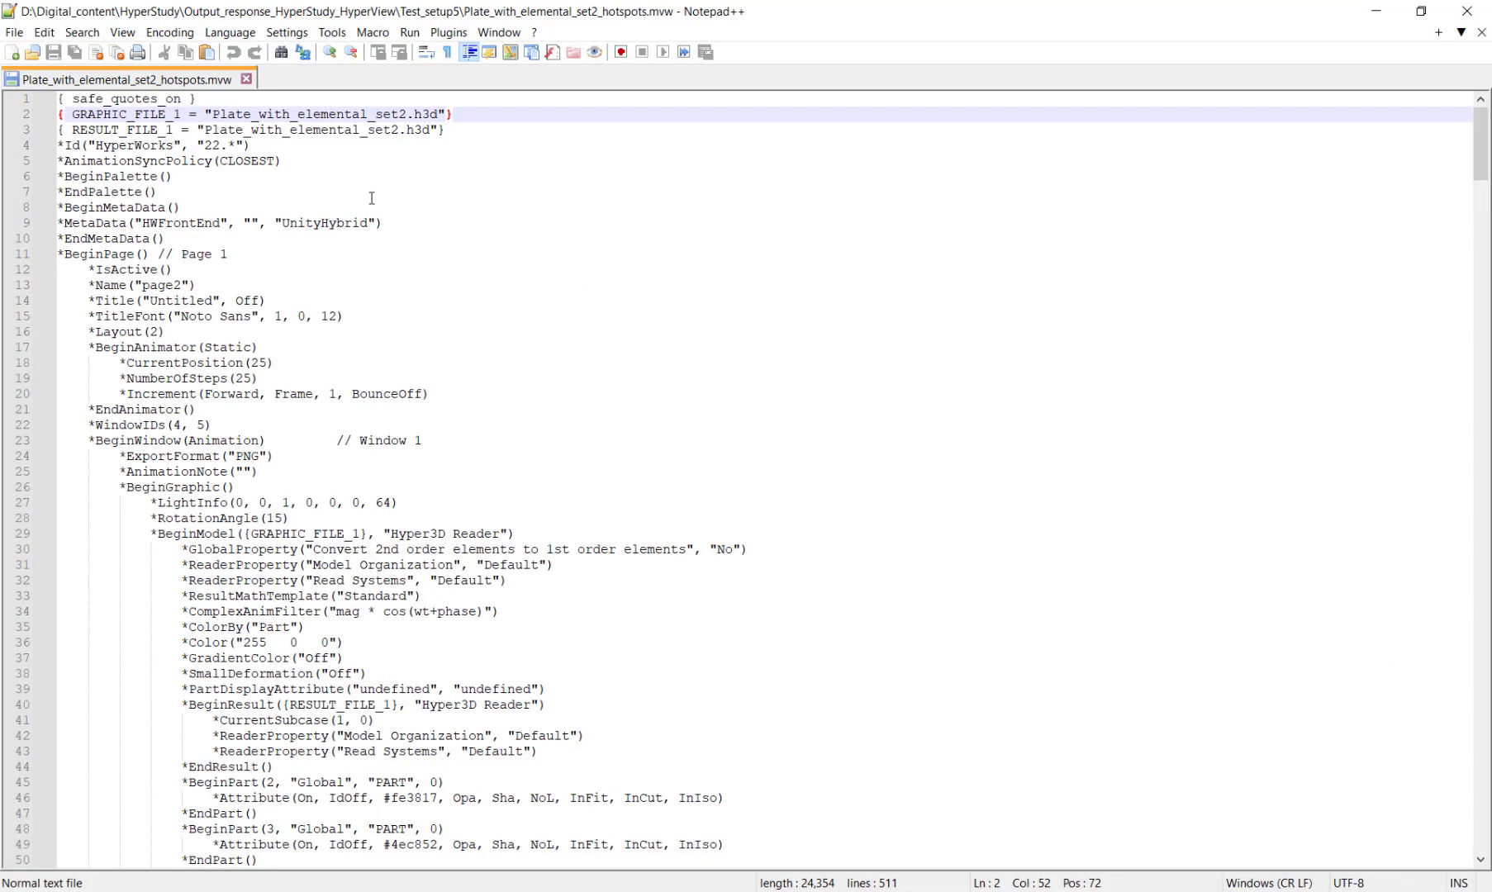